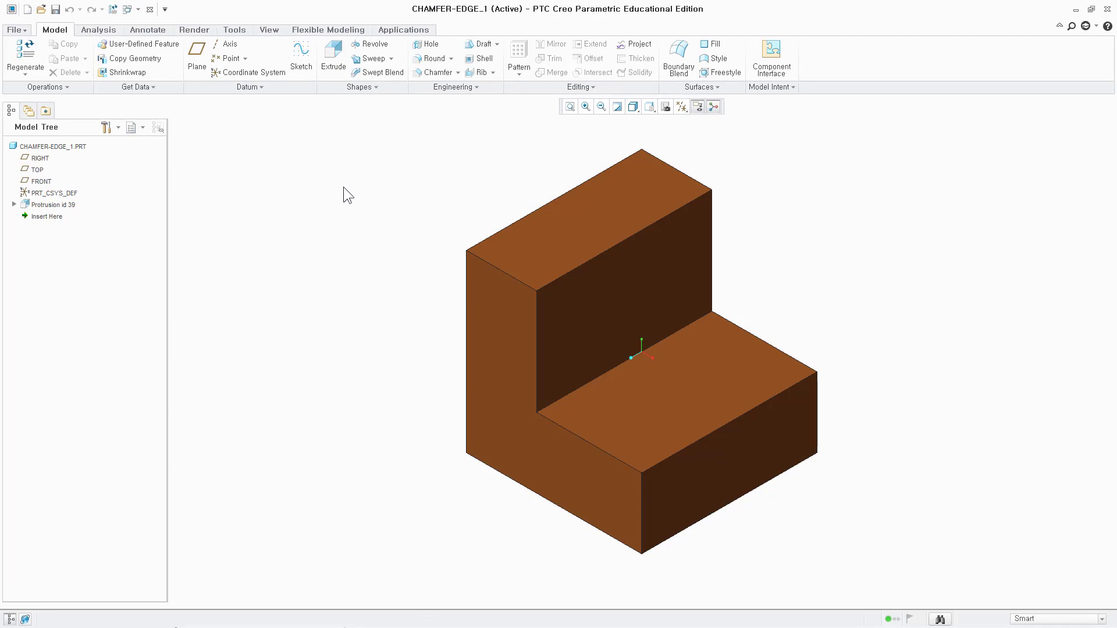
Start an edge chamfer on the L-shaped part's inner corner edge and the front top edge of its lower step.
click(459, 72)
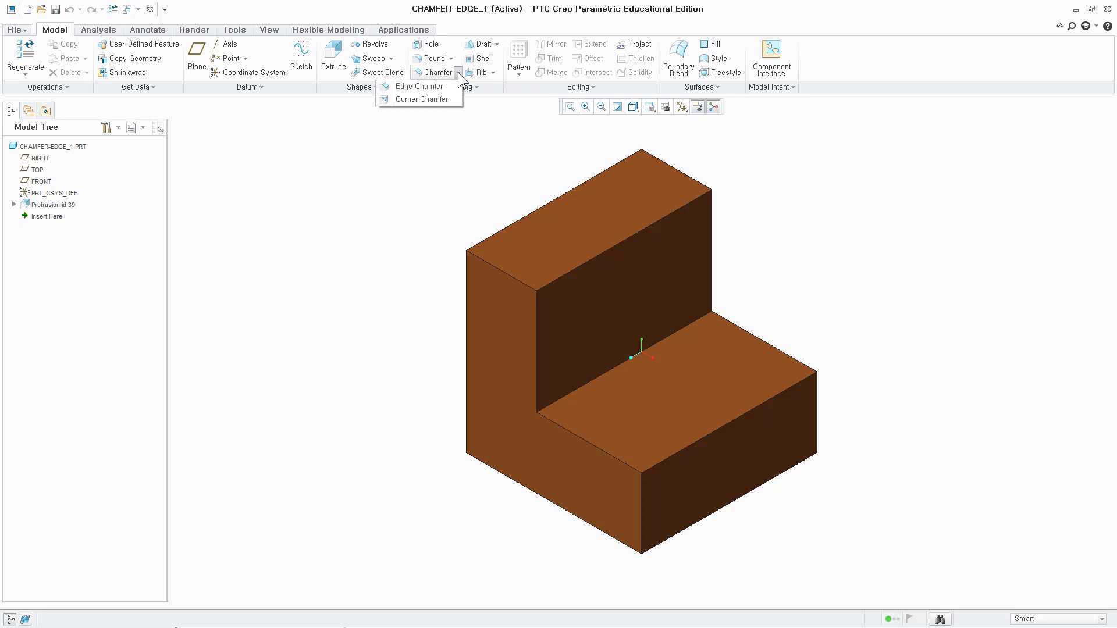
click(476, 13)
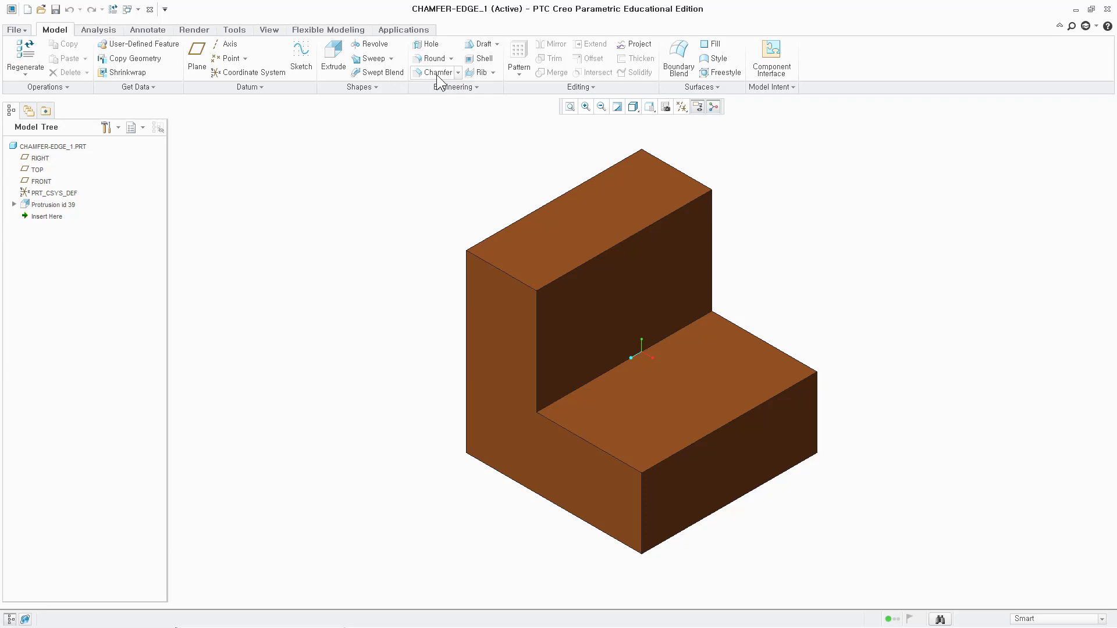
click(437, 75)
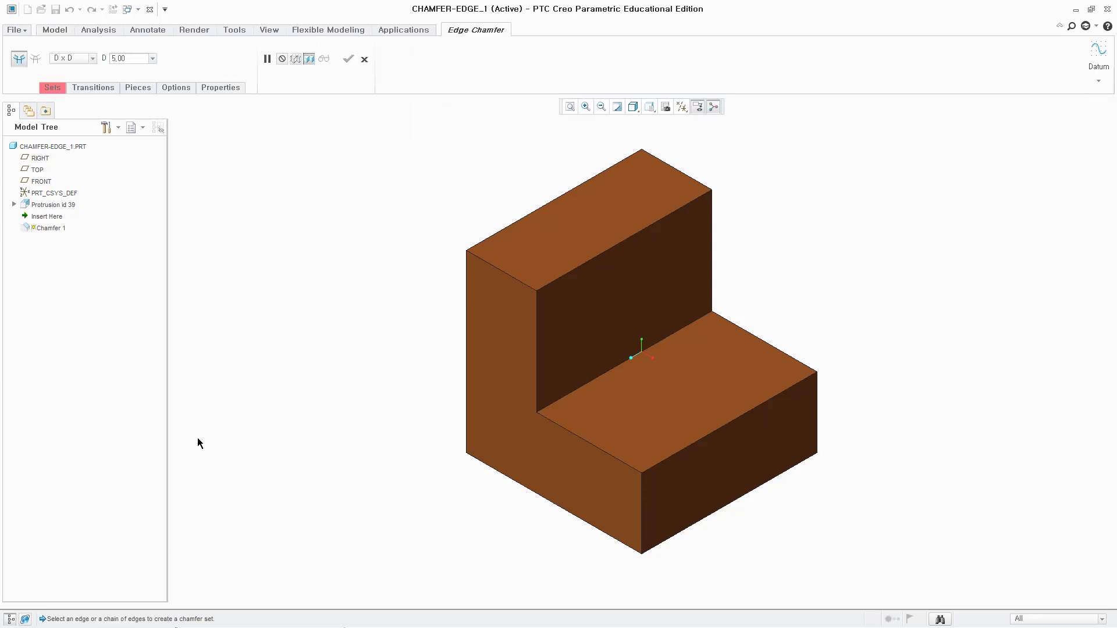
click(617, 366)
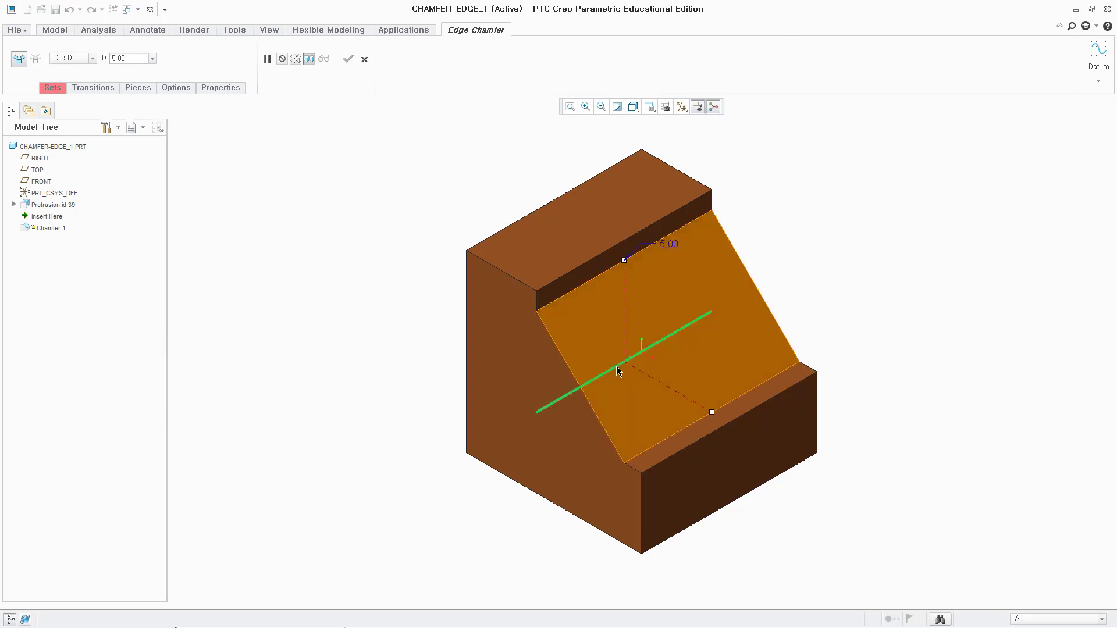
ctrl+click(748, 419)
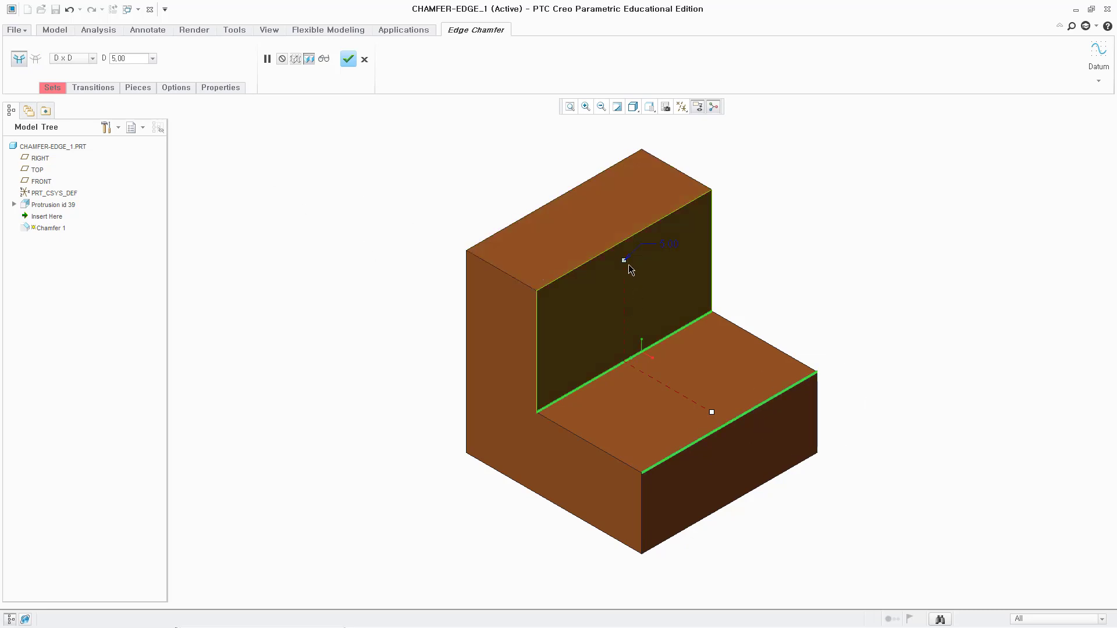
Size the two-edge chamfer with the D x D scheme at a distance of 1.75 and complete it.
click(92, 58)
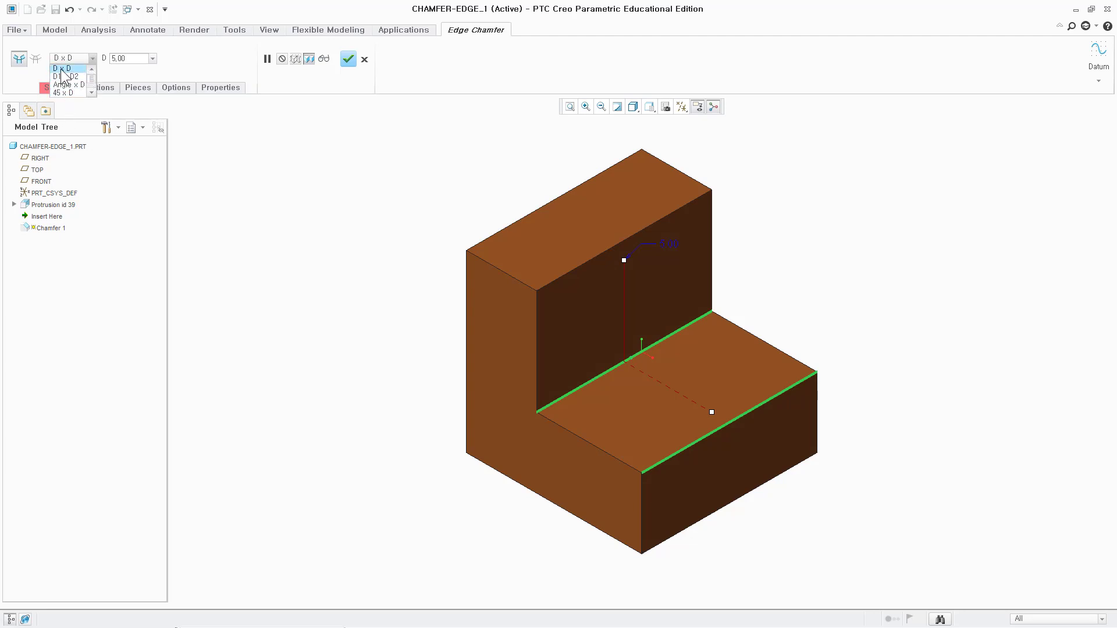
click(63, 69)
double_click(122, 59)
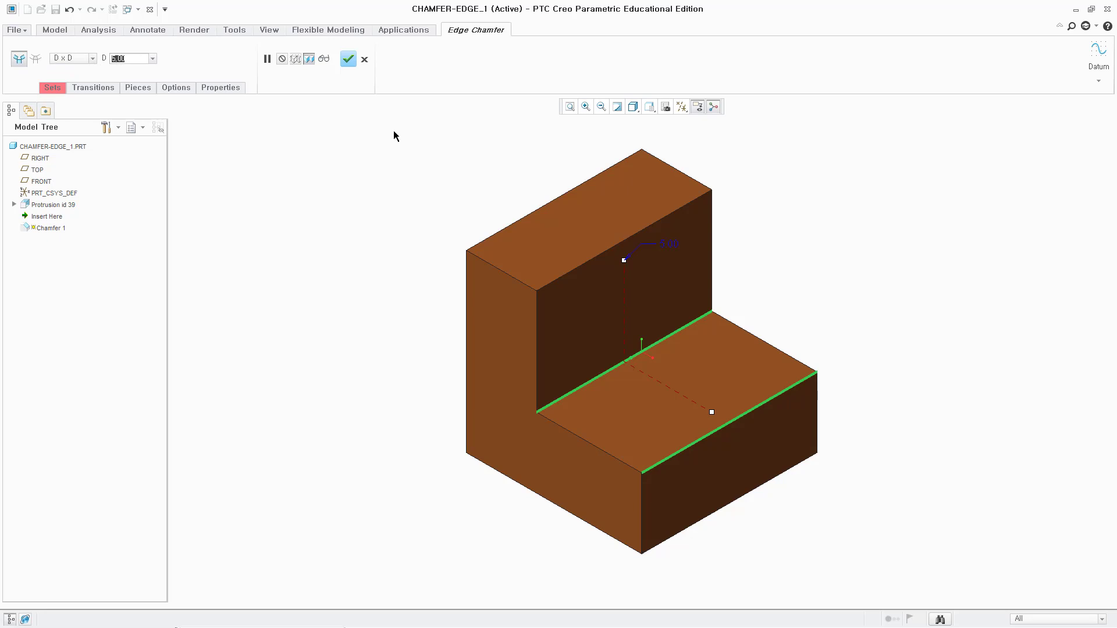
text(1.75)
key(Return)
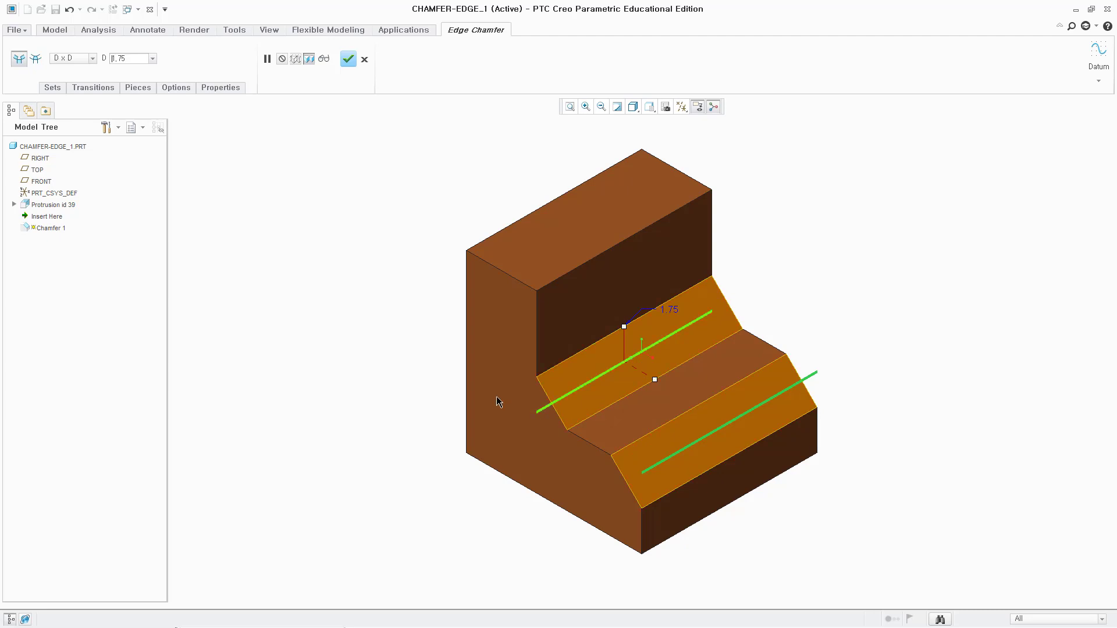
click(348, 58)
click(317, 219)
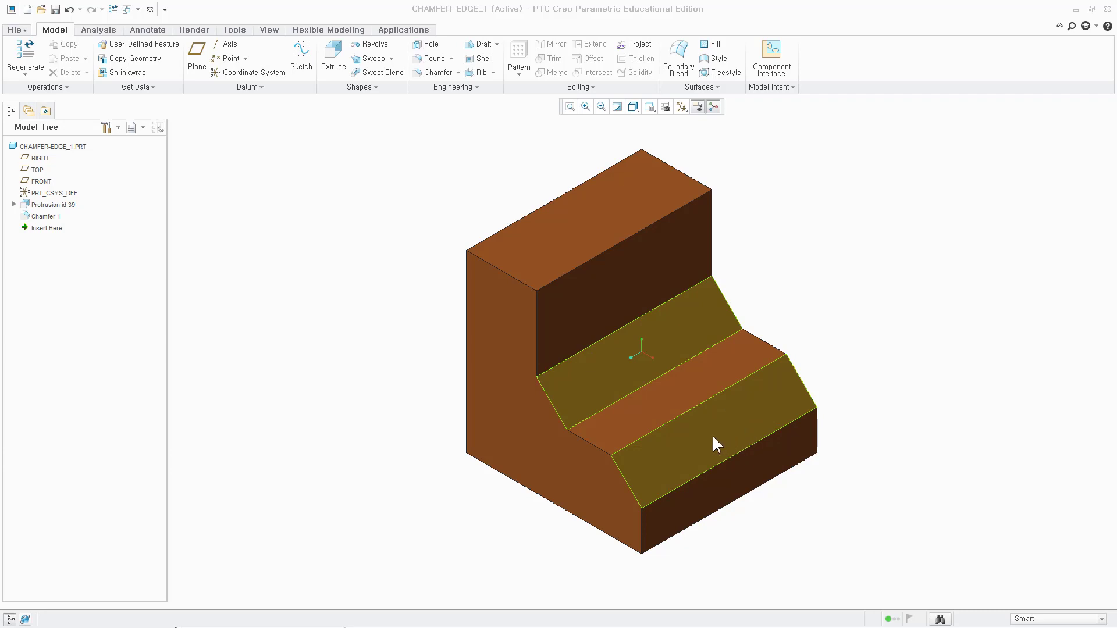
click(323, 362)
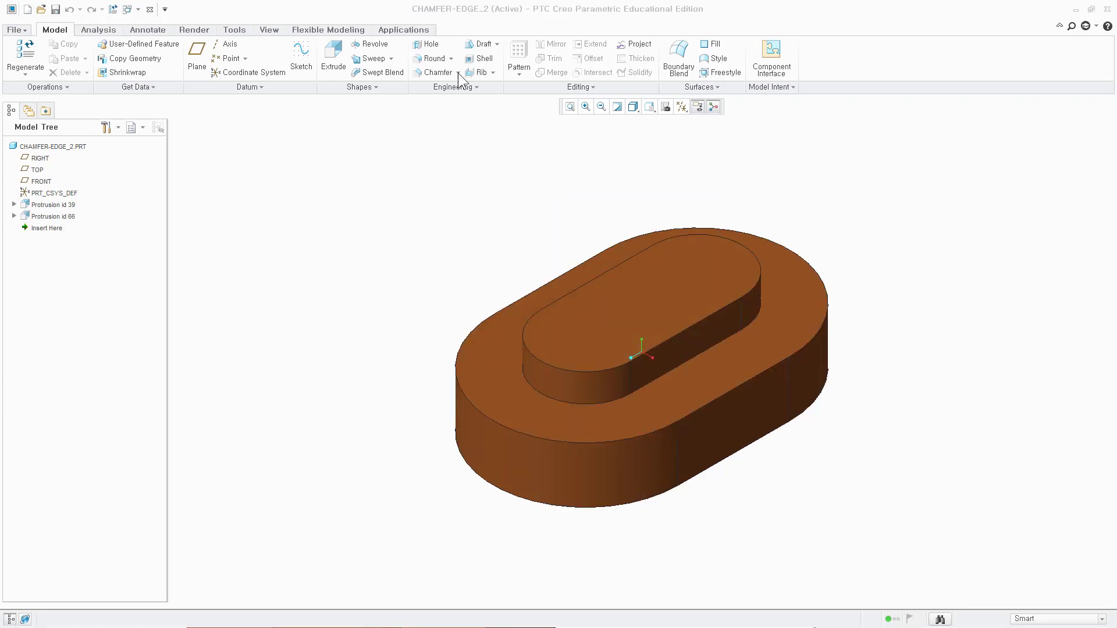
Chamfer the outer top edge loop of the rounded base using D x D with a distance of 3.
click(469, 14)
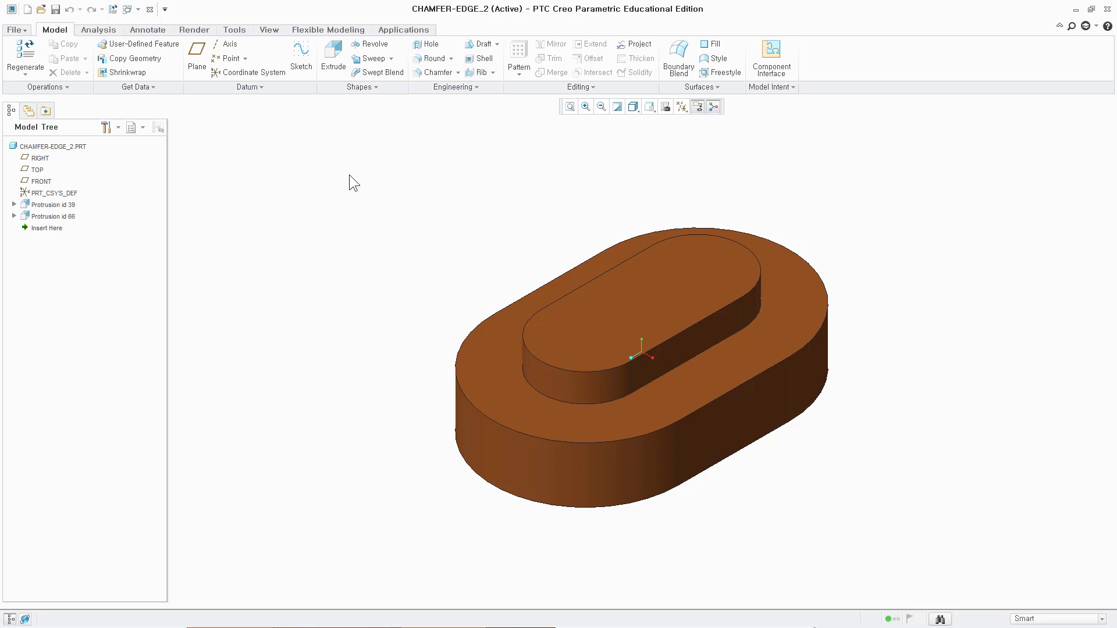
click(438, 73)
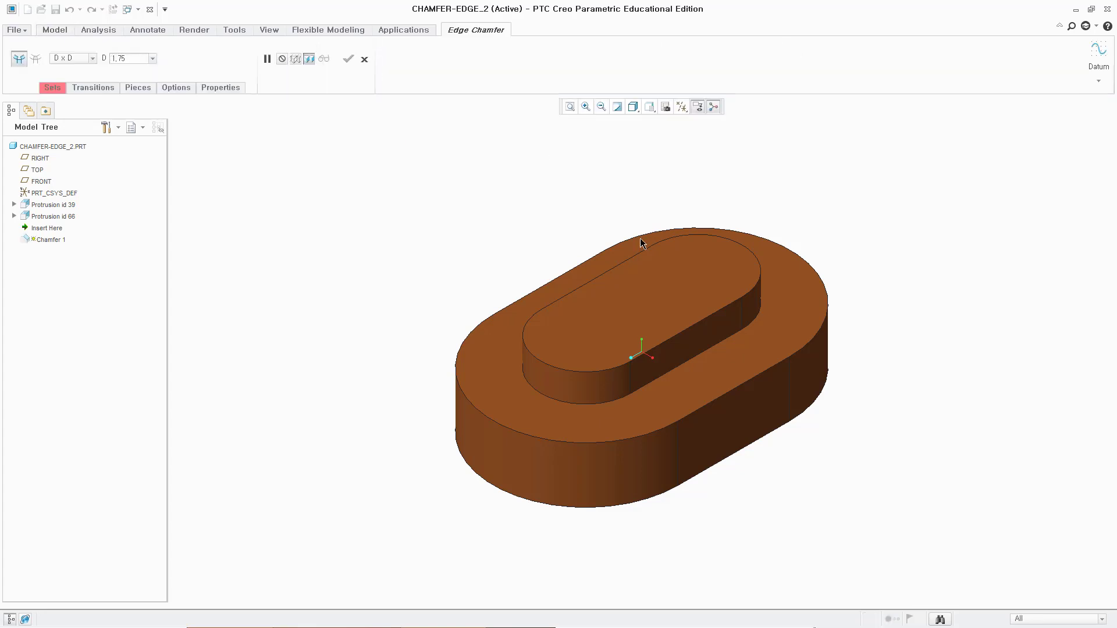
click(757, 376)
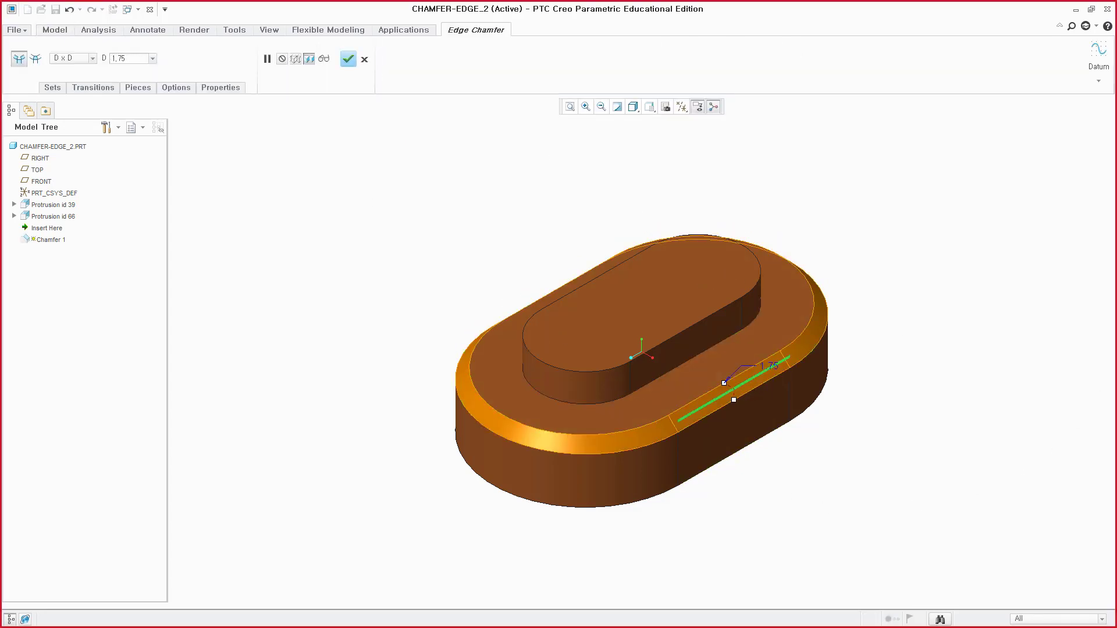
double_click(136, 62)
text(3)
key(Return)
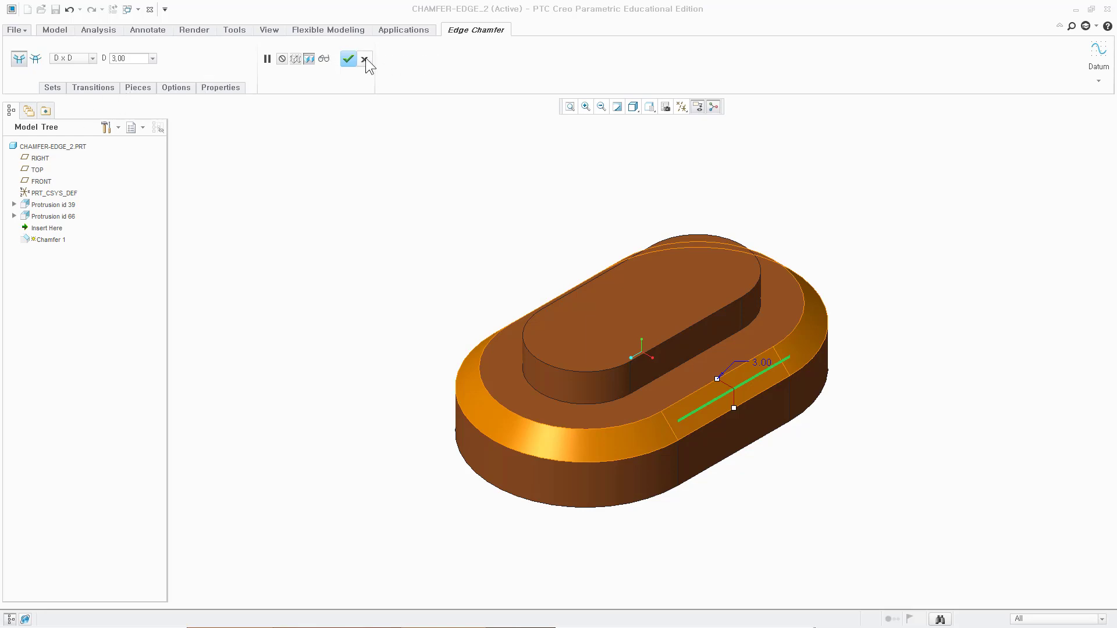
click(348, 59)
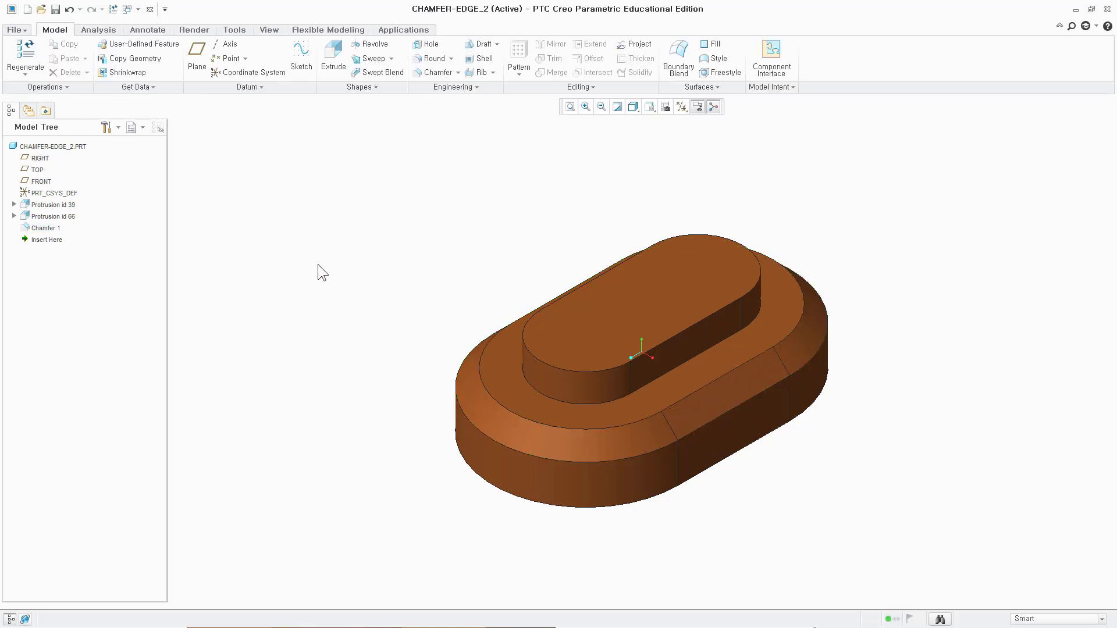
Chamfer the edge loop where the raised boss meets the base with a D x D distance of 1.
click(436, 72)
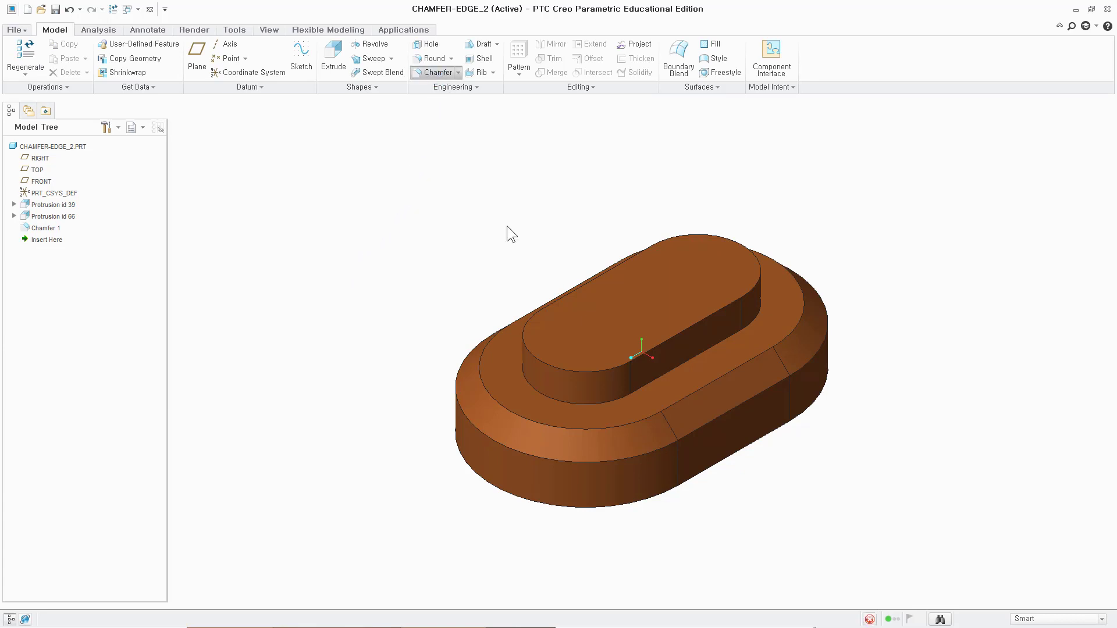
click(707, 351)
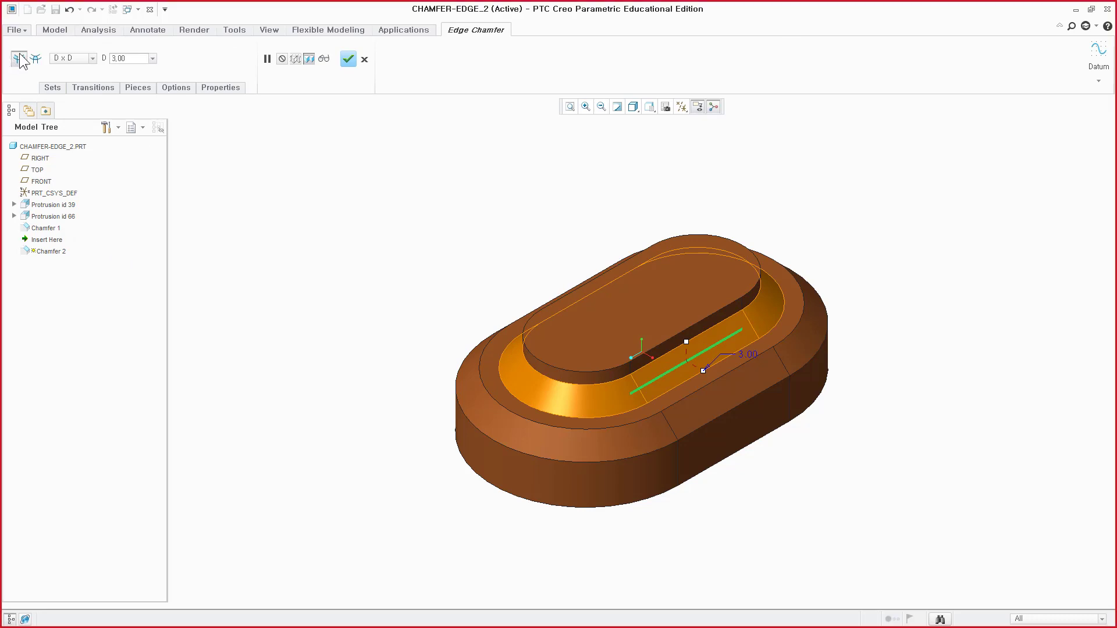
double_click(128, 58)
text(1,00)
key(Return)
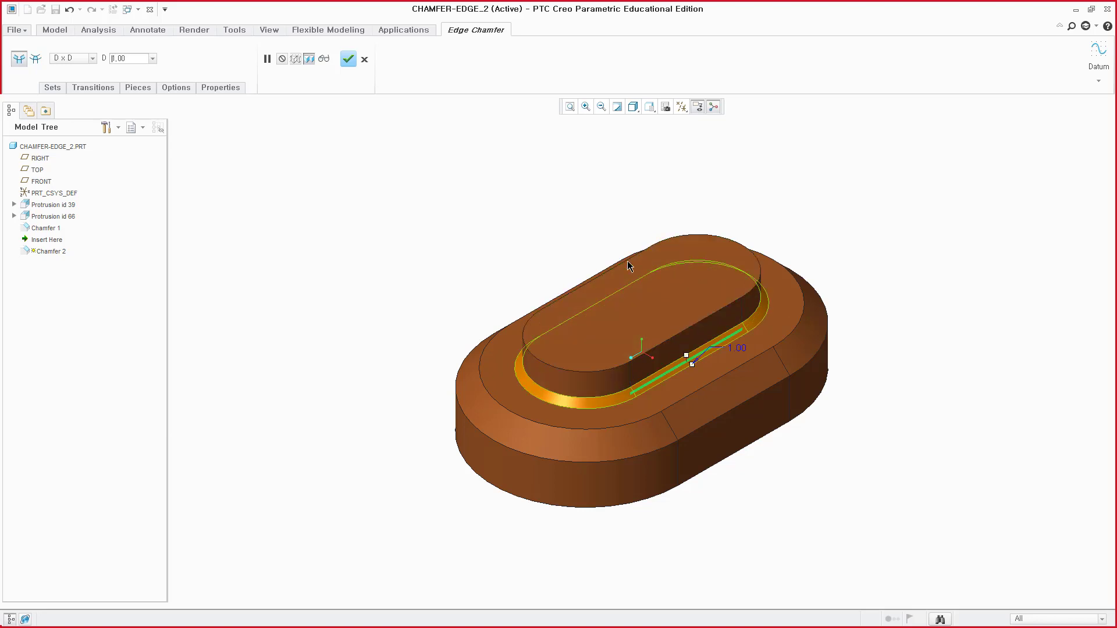
click(348, 58)
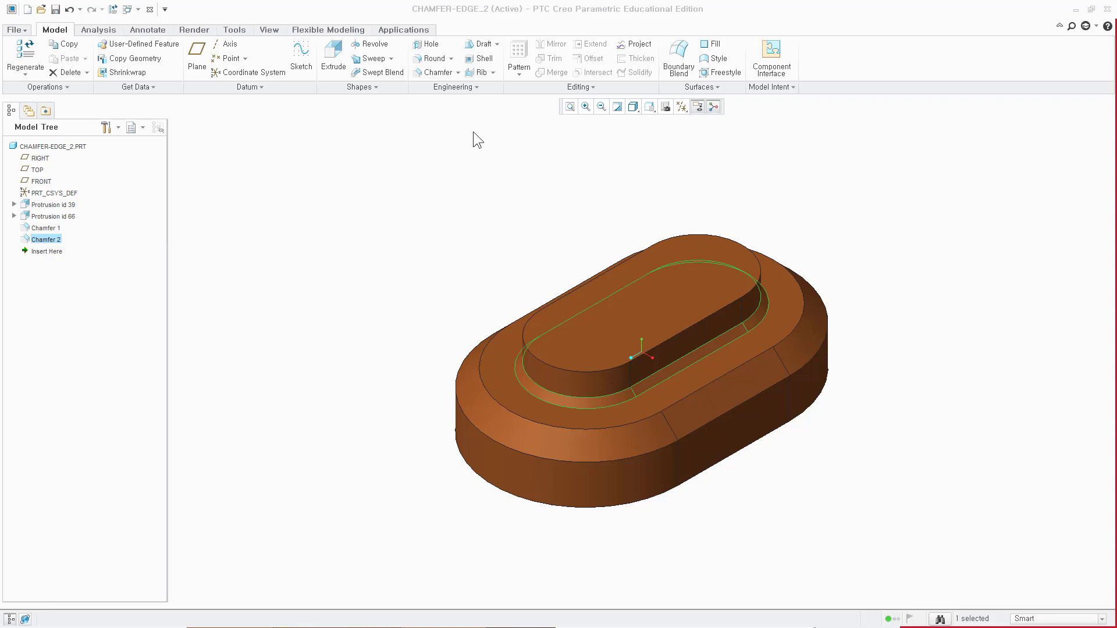
Chamfer the upper-right inner edge of the cross-shaped part using D x D with a distance of 7.
click(441, 12)
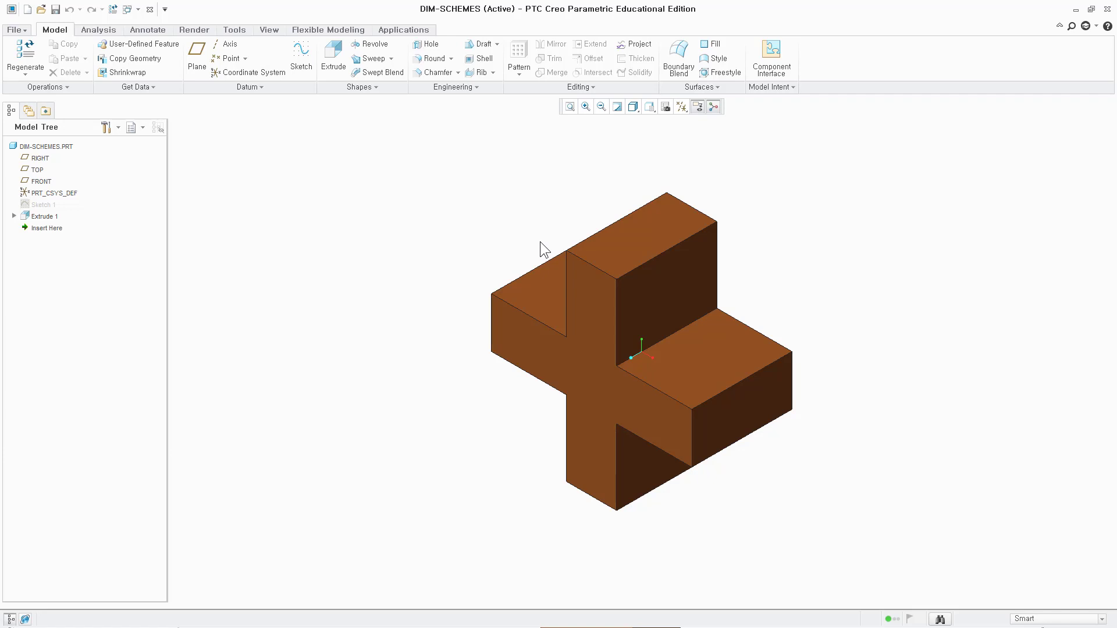
click(436, 74)
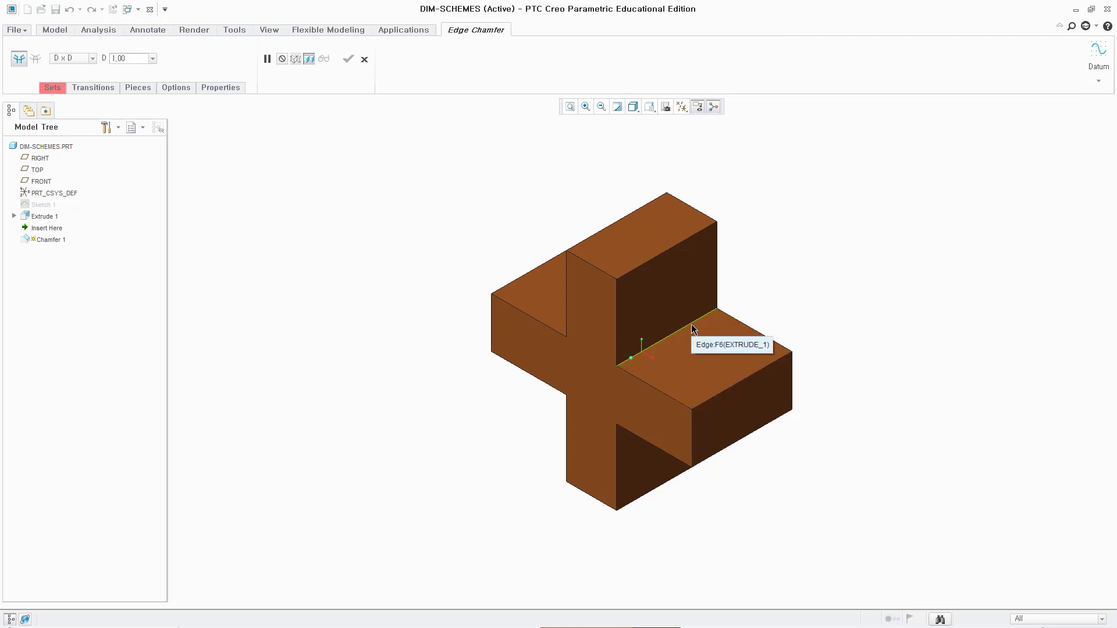
click(693, 329)
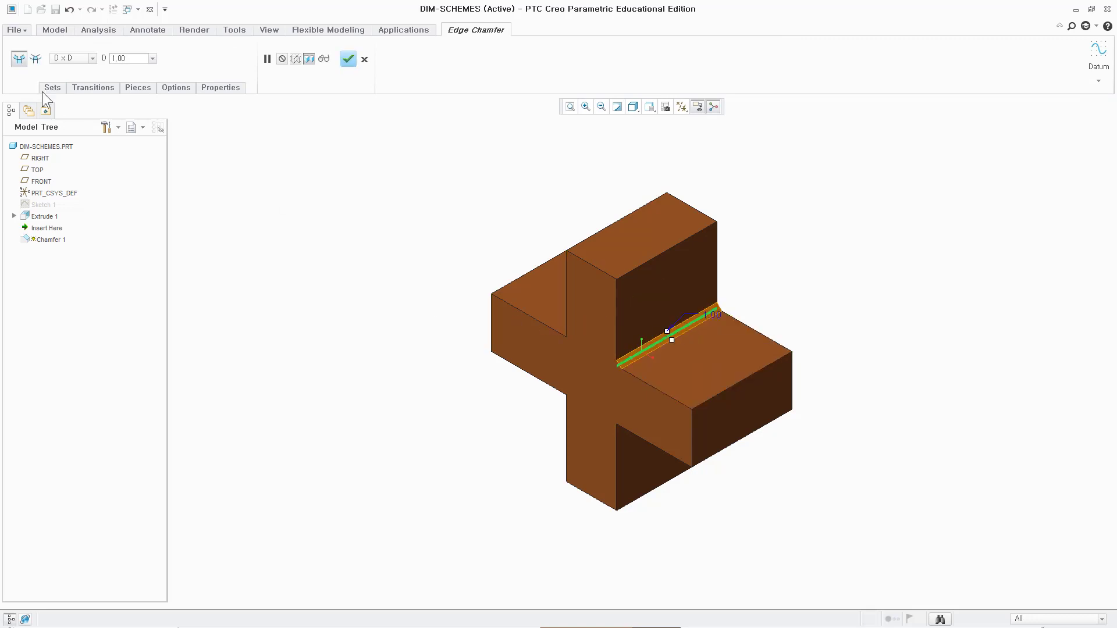
click(136, 58)
text(7)
key(Return)
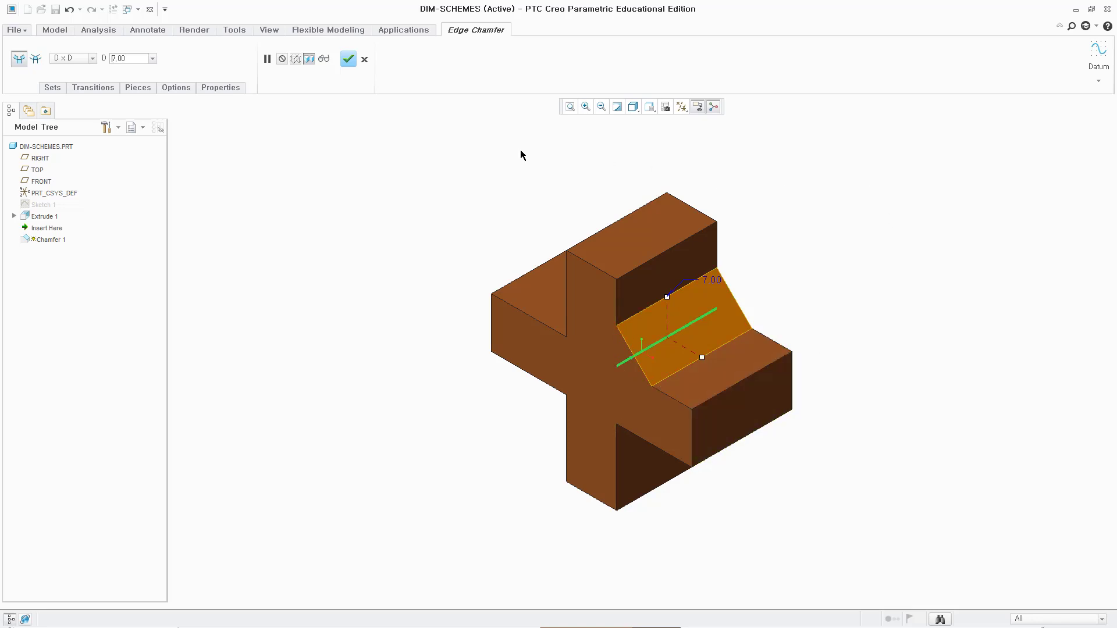
click(348, 59)
click(284, 287)
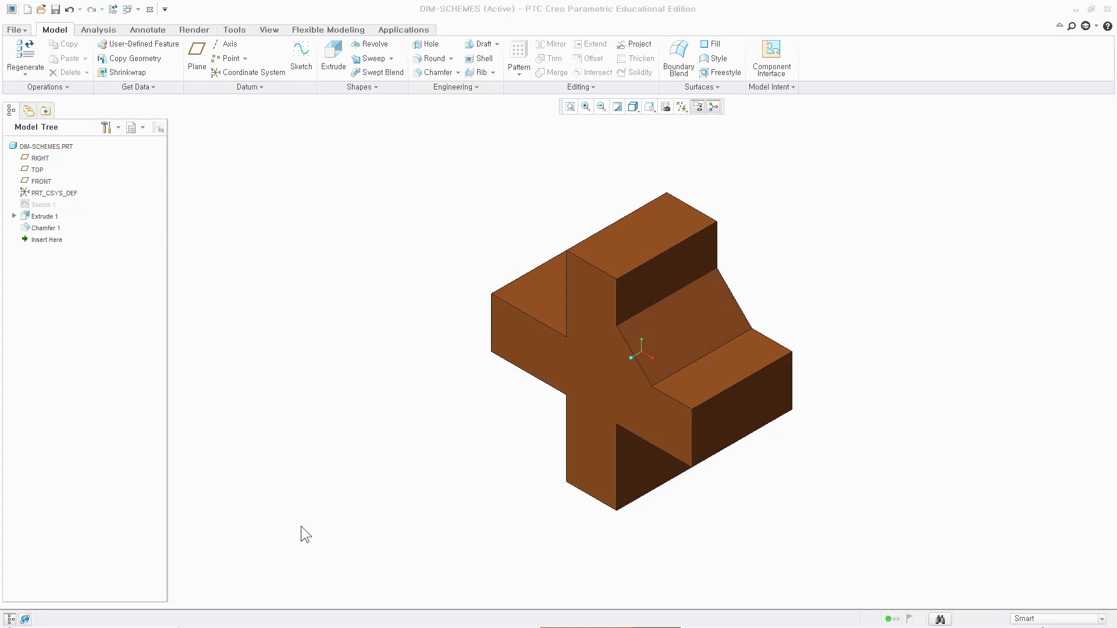
Start an edge chamfer on the cross's upper-left inner edge and choose the D1 x D2 scheme.
click(438, 72)
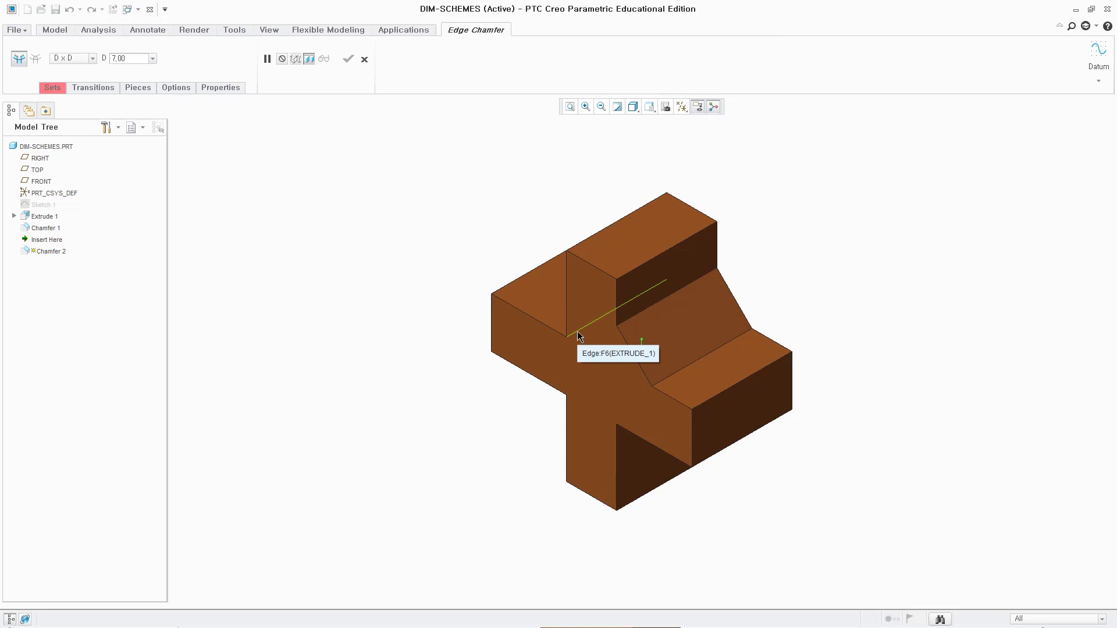
click(579, 336)
click(93, 59)
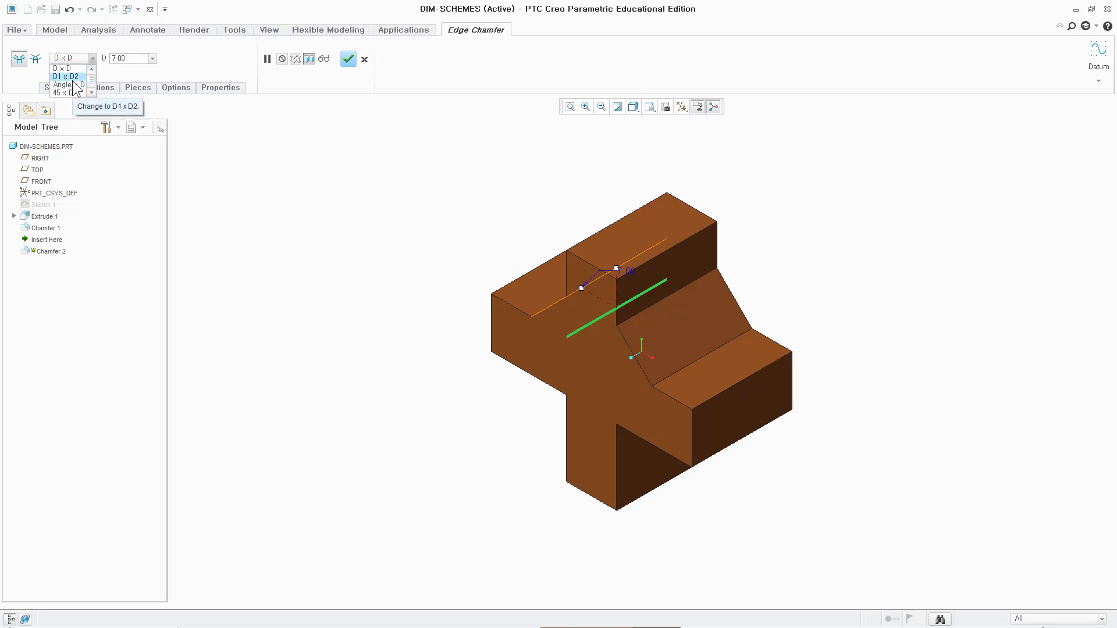
click(73, 79)
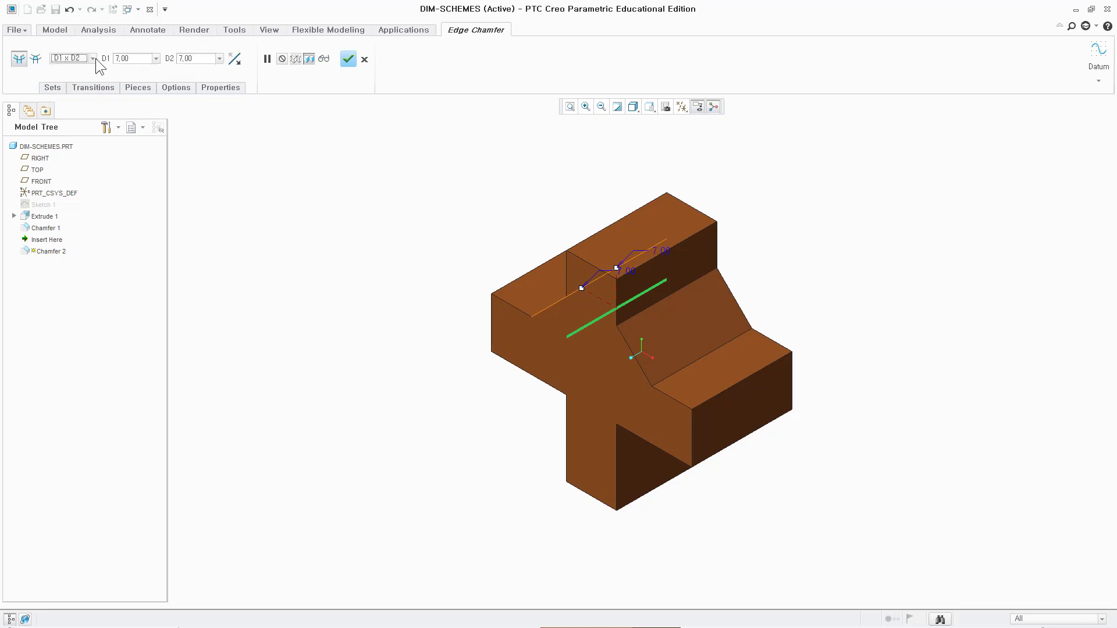
Try unequal distances on the upper-left chamfer, with D1 at 10 and D2 at 5.
double_click(134, 59)
double_click(206, 60)
double_click(135, 58)
text(10)
key(Return)
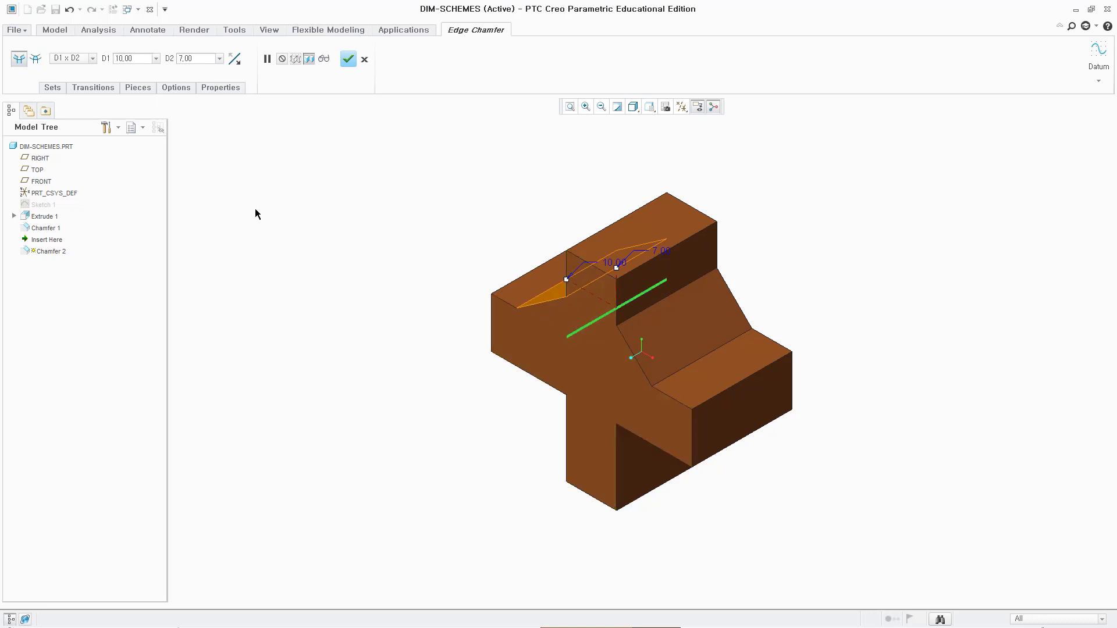
click(211, 59)
text(5)
key(Return)
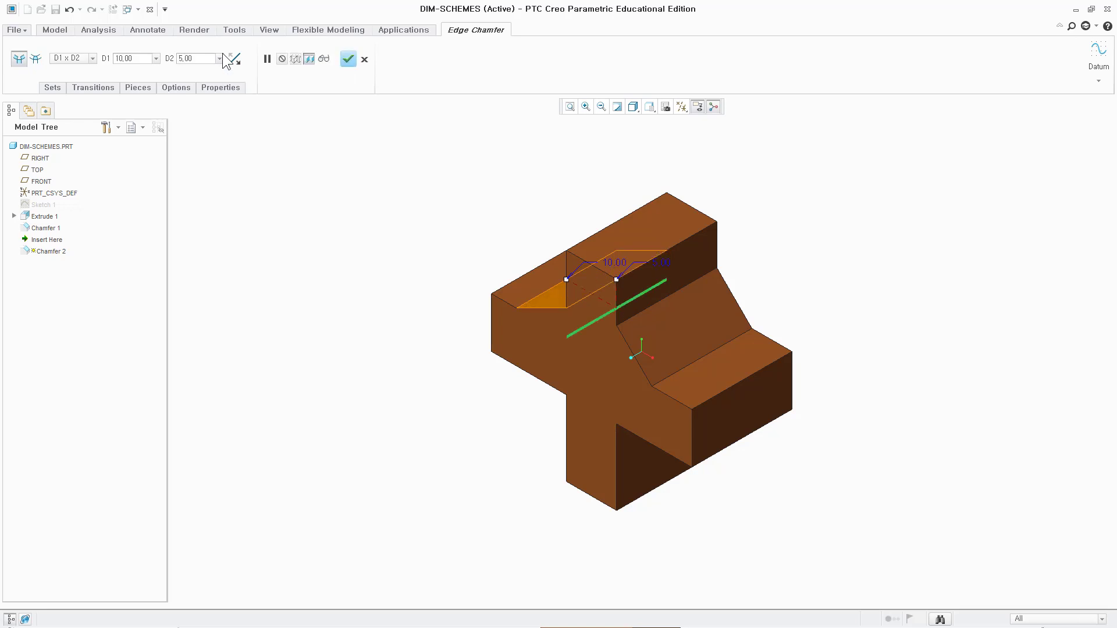
Set both D1 and D2 of the upper-left chamfer to 7 and complete the feature.
click(141, 56)
text(7)
key(Return)
click(203, 59)
text(7)
key(Return)
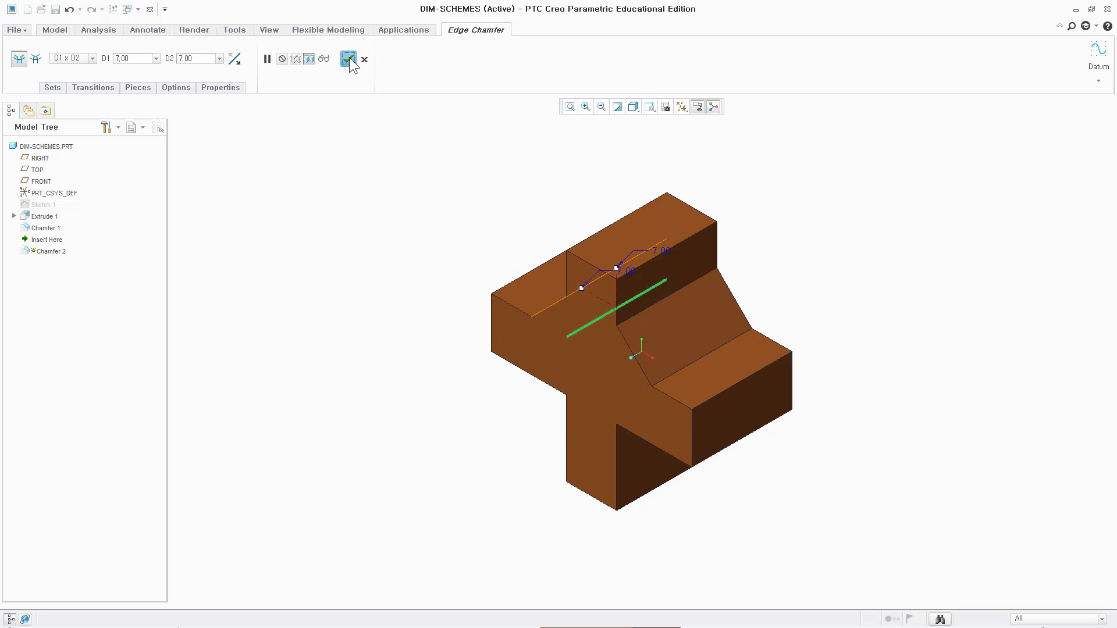
click(348, 59)
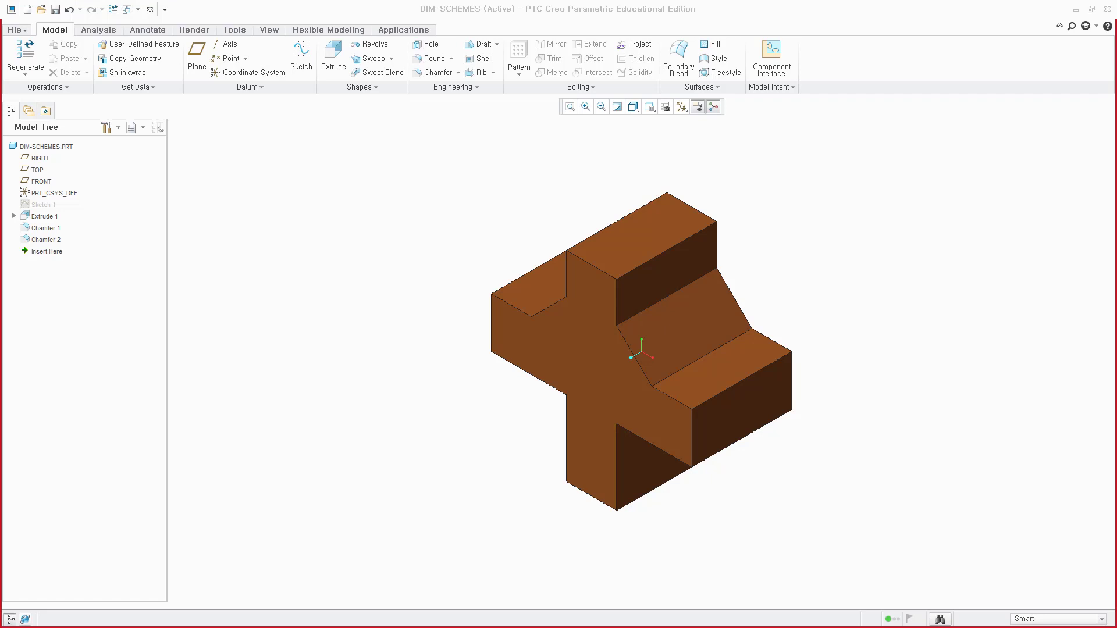
Start an edge chamfer on the cross's lower-left inner edge and choose the Angle x D scheme.
click(437, 74)
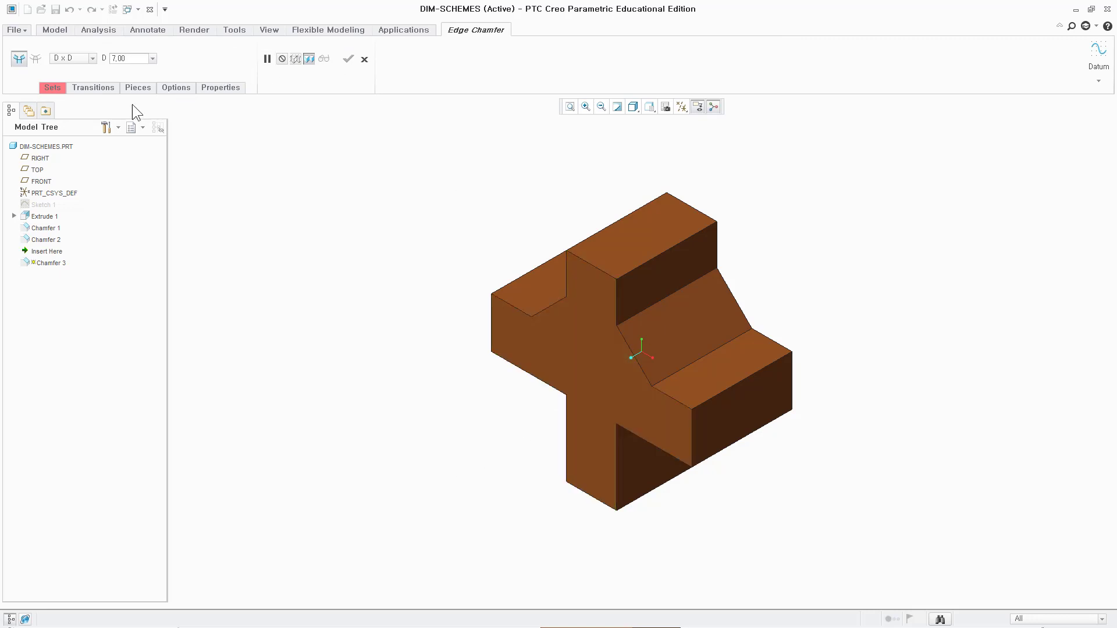
click(564, 400)
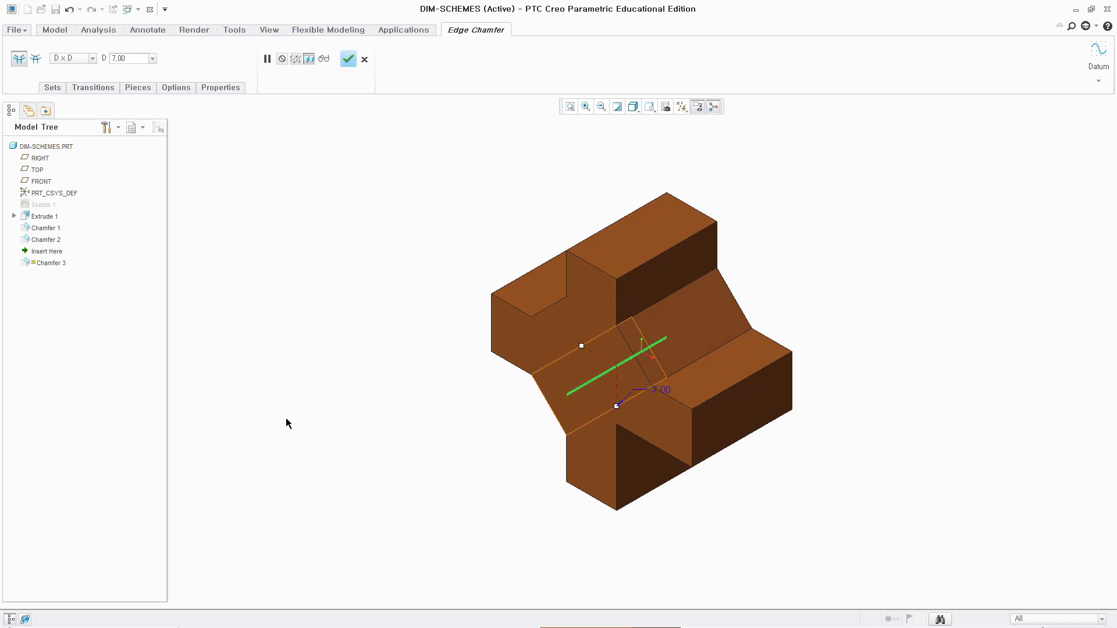
click(92, 58)
click(68, 85)
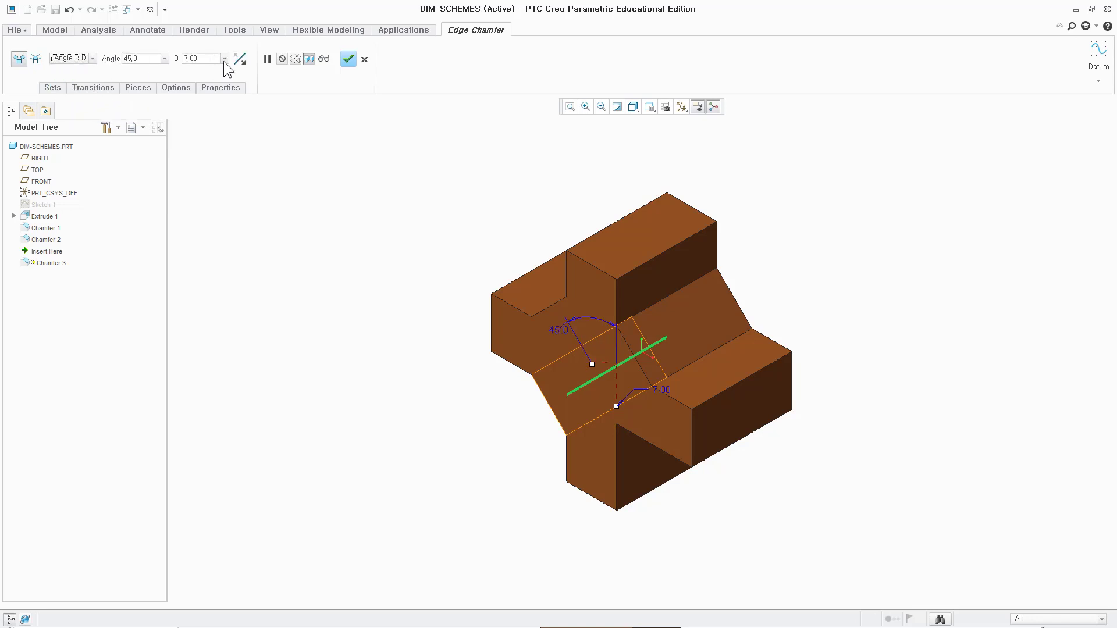
Try a distance D of 10 on the lower-left chamfer.
click(211, 59)
text(10)
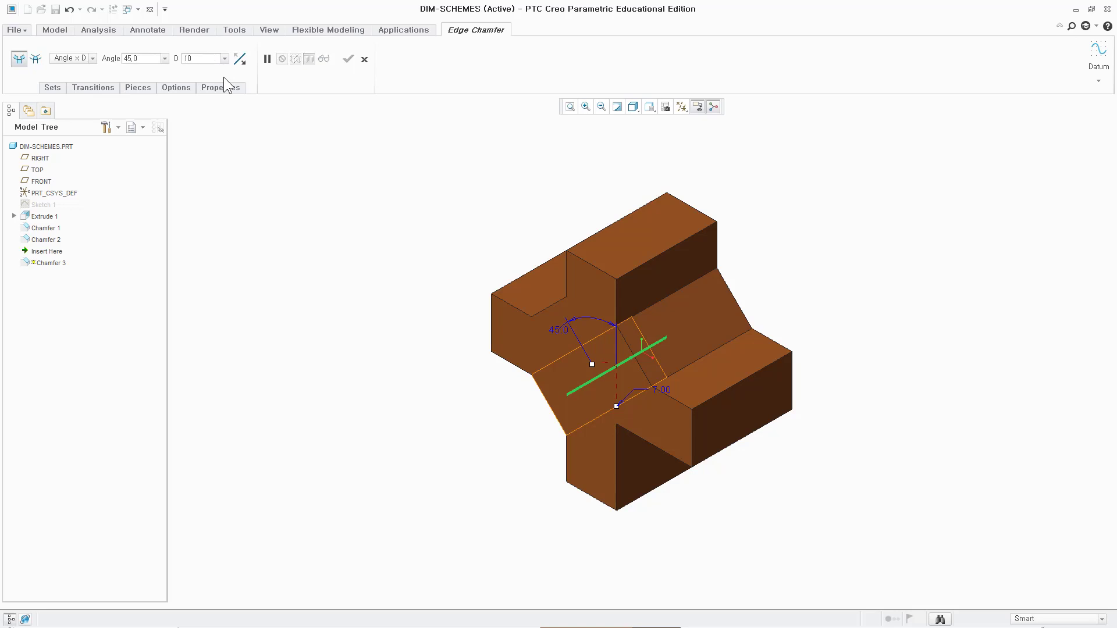
key(Return)
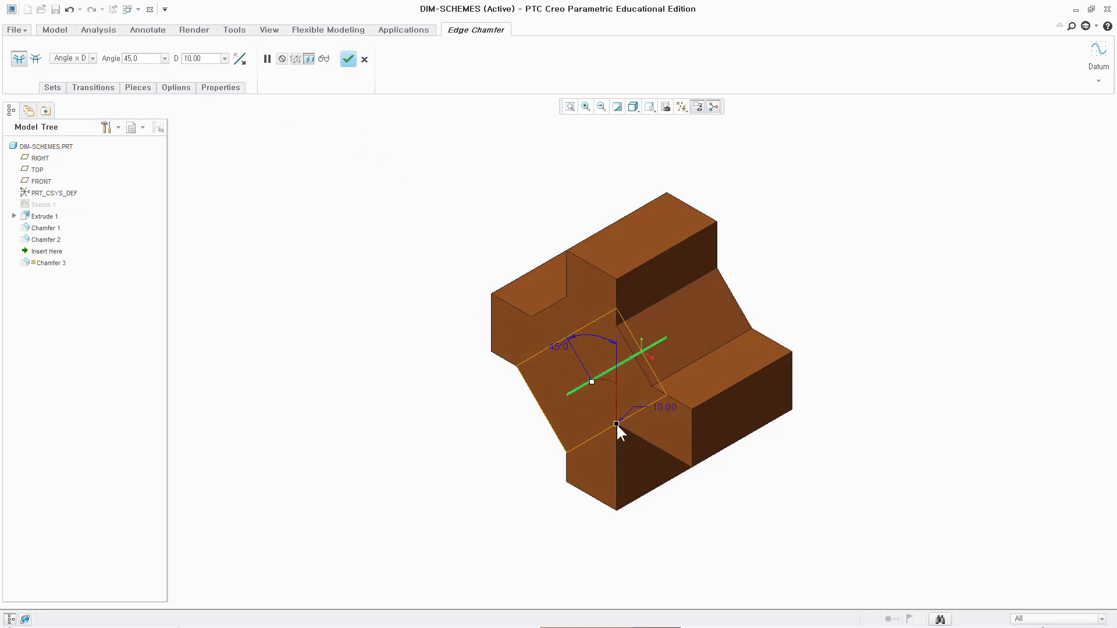
Set the lower-left chamfer's distance to 7 and its angle to 45 degrees, and complete the feature.
drag(215, 60, 127, 58)
text(7)
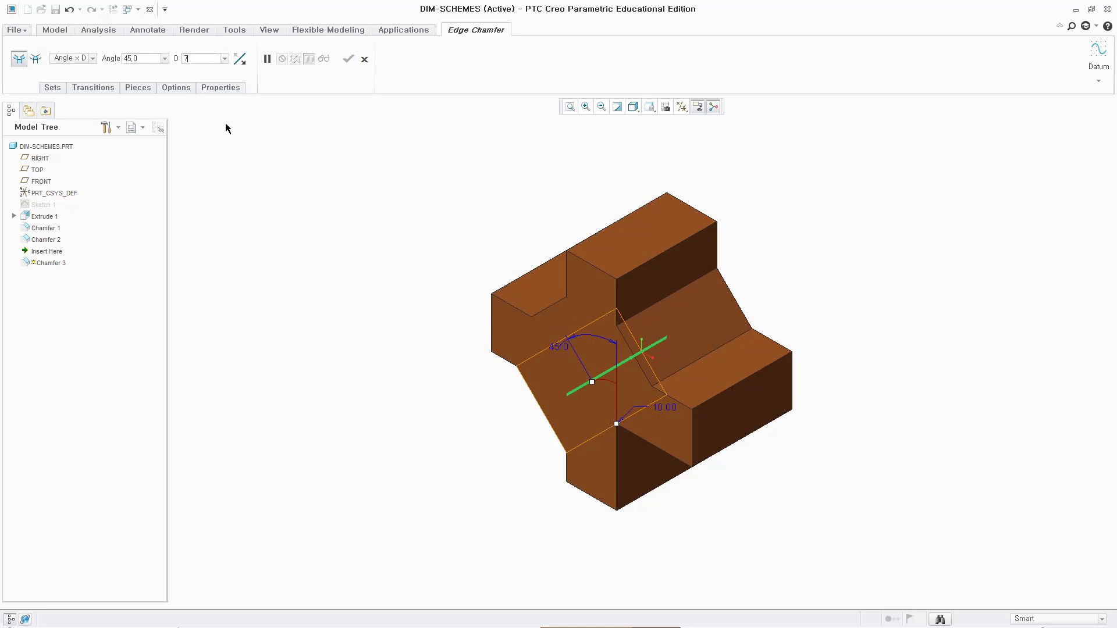
key(Return)
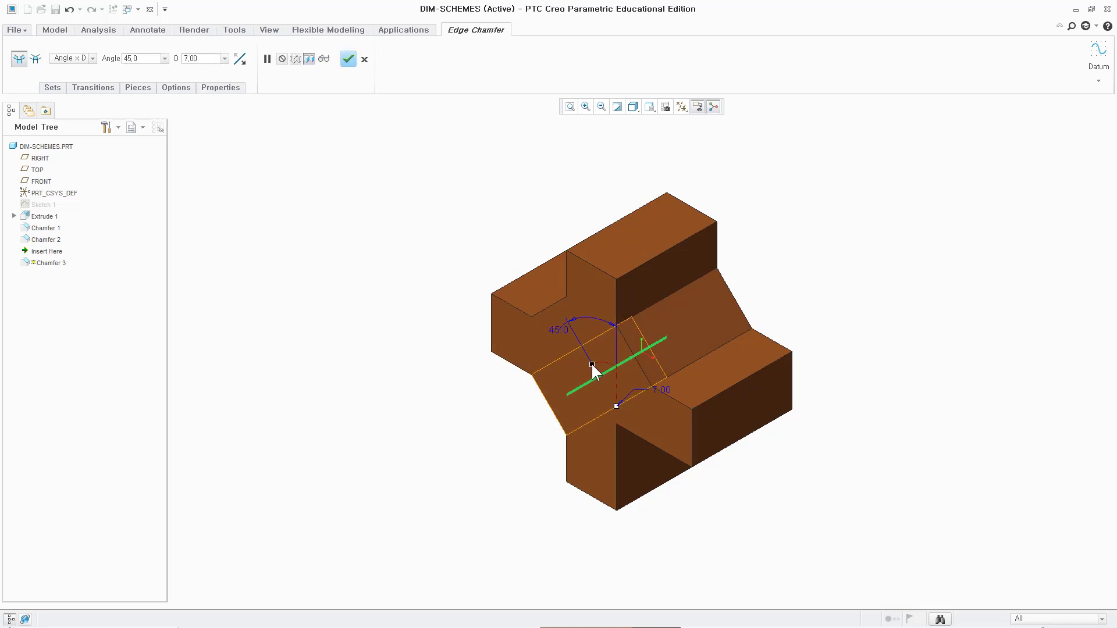
mouse_move(591, 362)
mouse_down()
mouse_move(573, 370)
mouse_move(597, 373)
mouse_move(592, 365)
mouse_up()
double_click(130, 59)
text(45)
key(Return)
click(348, 59)
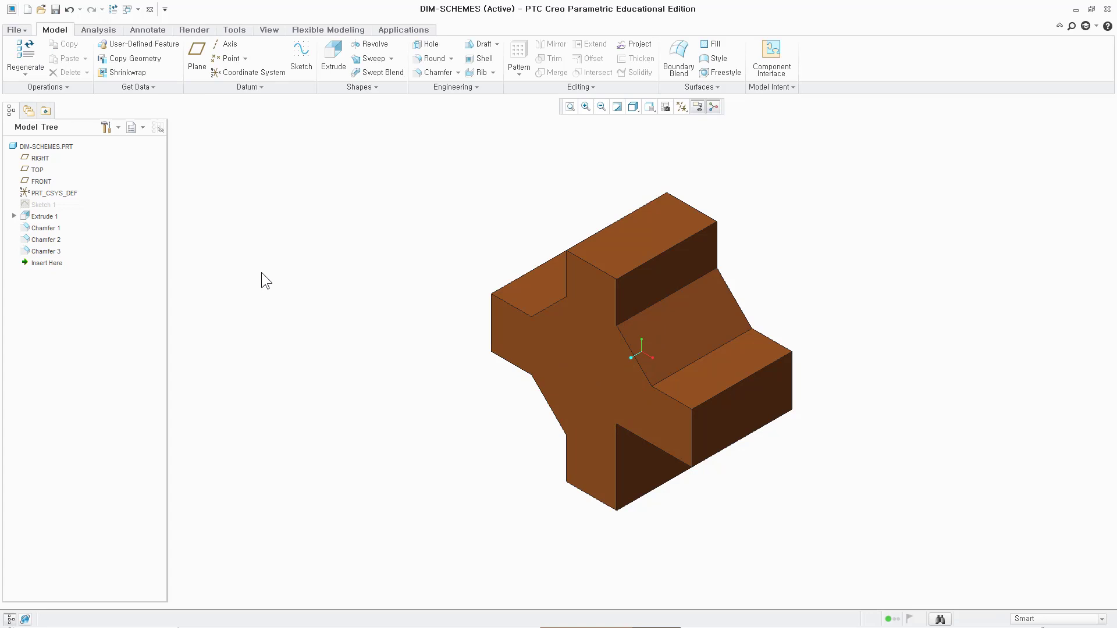
Start an edge chamfer on the cross's lower-right inner edge and choose the 45 x D scheme.
click(438, 74)
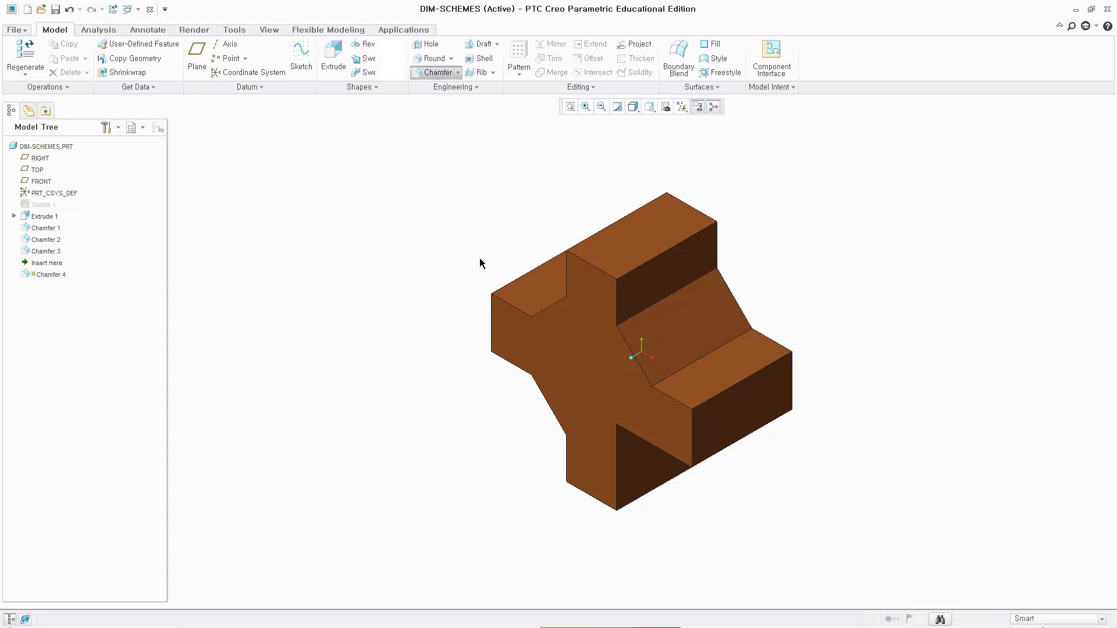
click(626, 423)
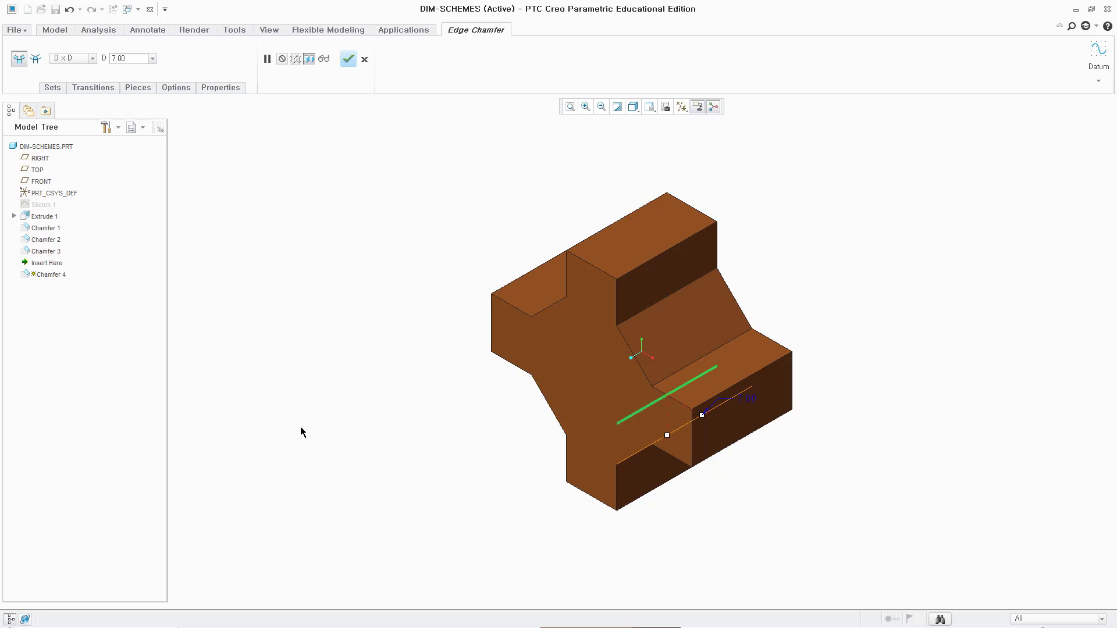
click(93, 59)
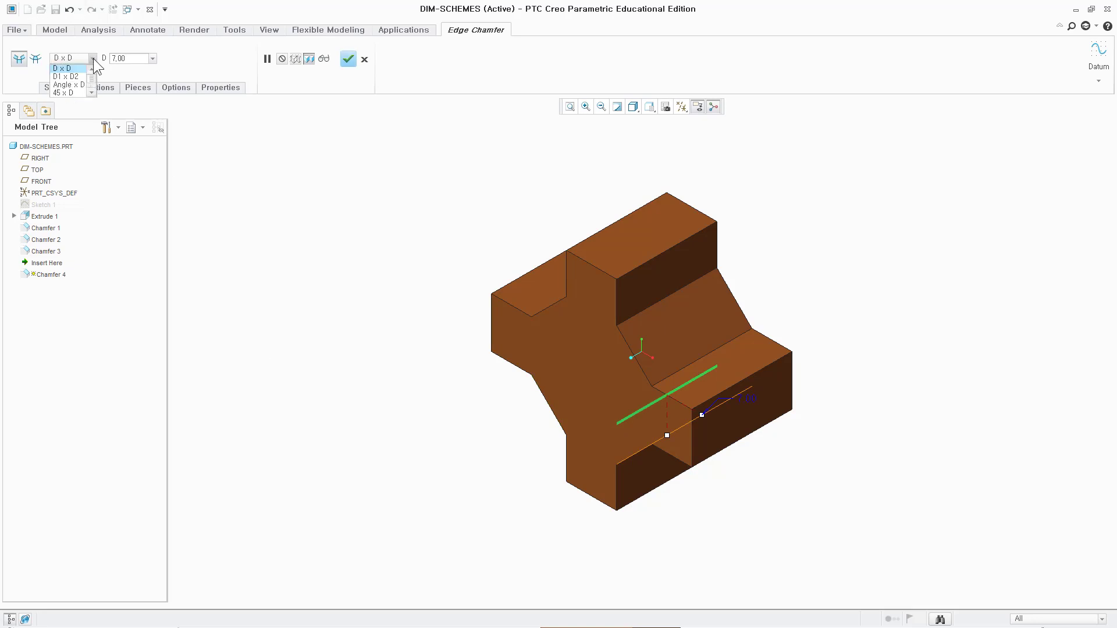
click(71, 93)
Try a distance D of 10 on the lower-right chamfer.
click(143, 61)
text(10)
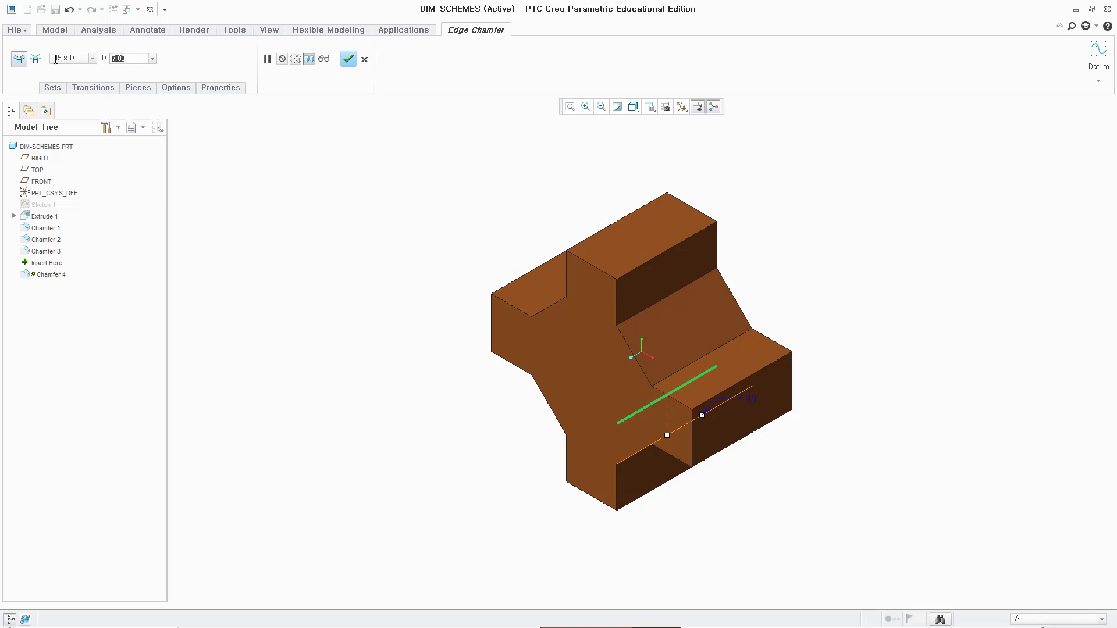
key(Return)
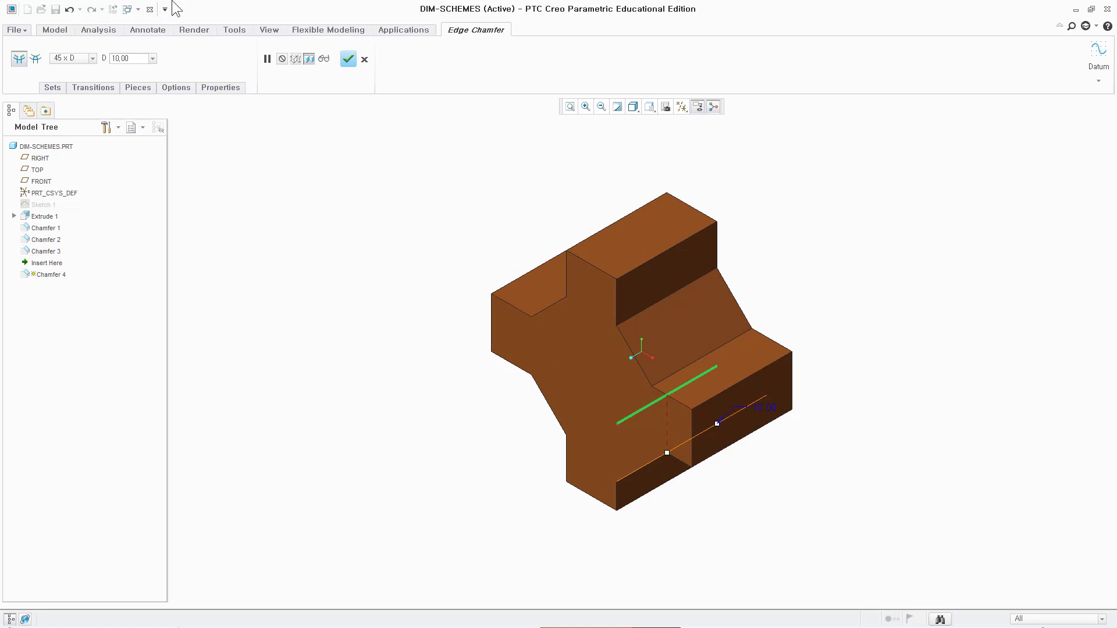
Set the lower-right chamfer's distance to 7 and complete the feature.
click(131, 61)
text(7)
key(Return)
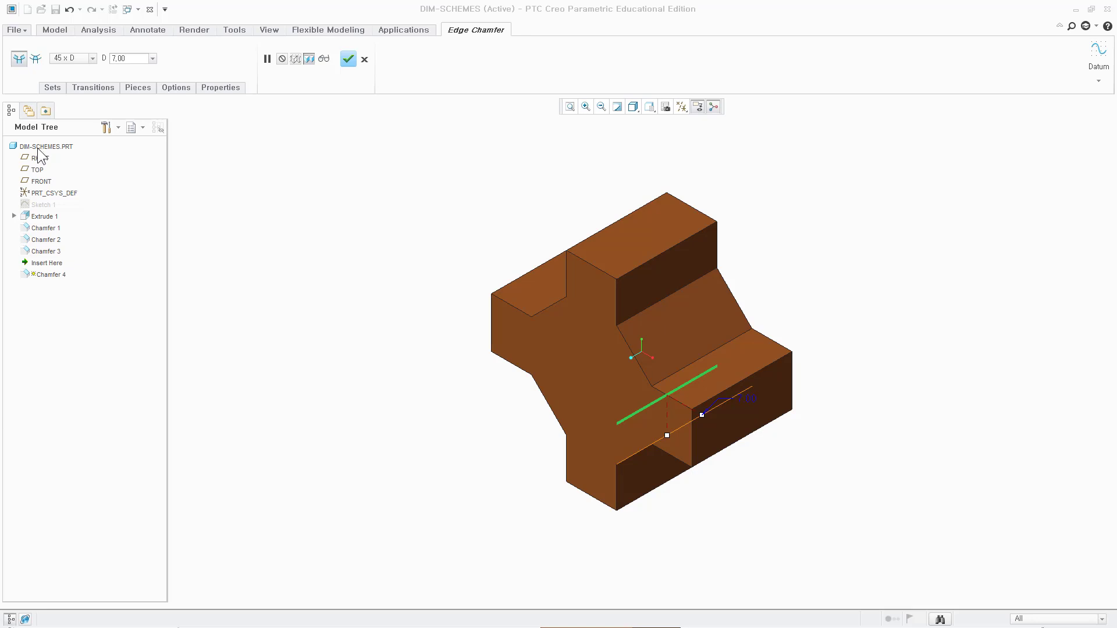
click(349, 59)
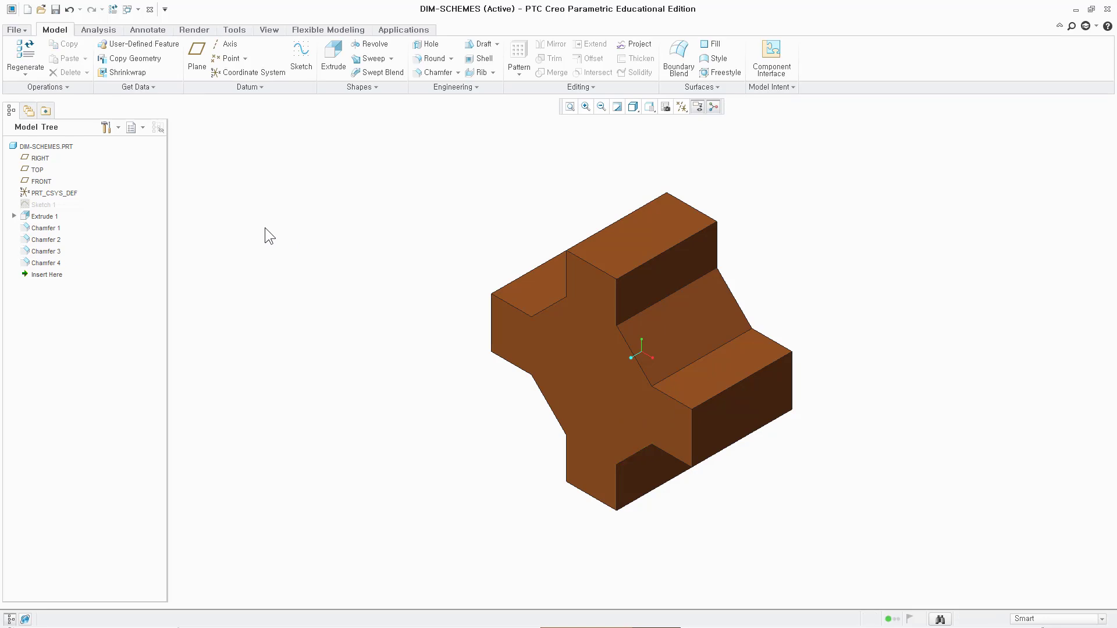
Display the dimensions of all four chamfers together with the cross profile seen face-on.
click(649, 107)
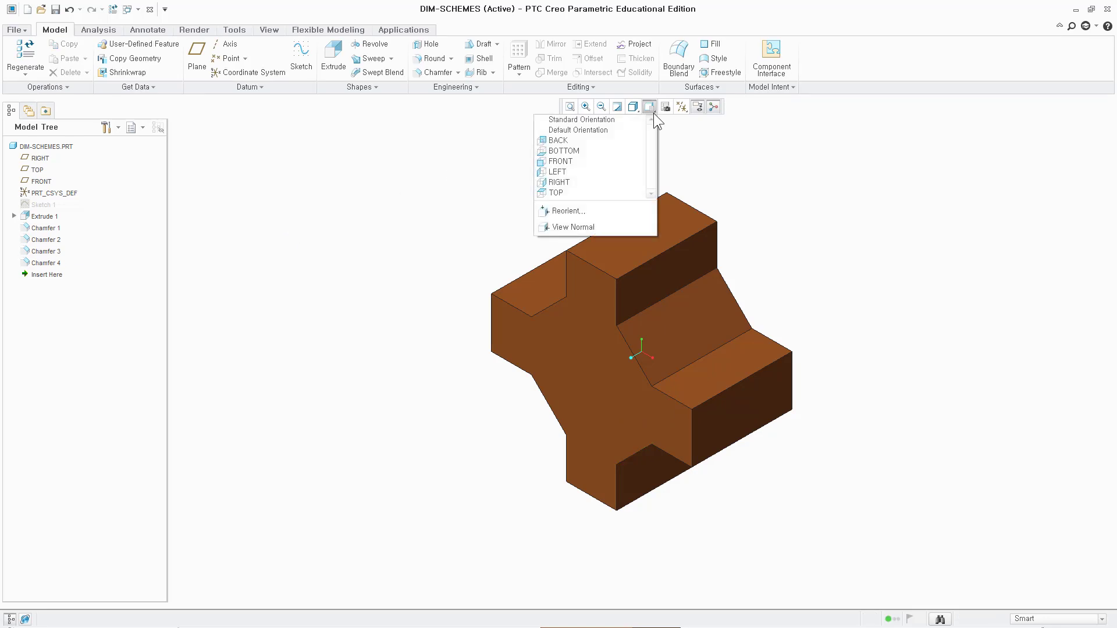
click(558, 171)
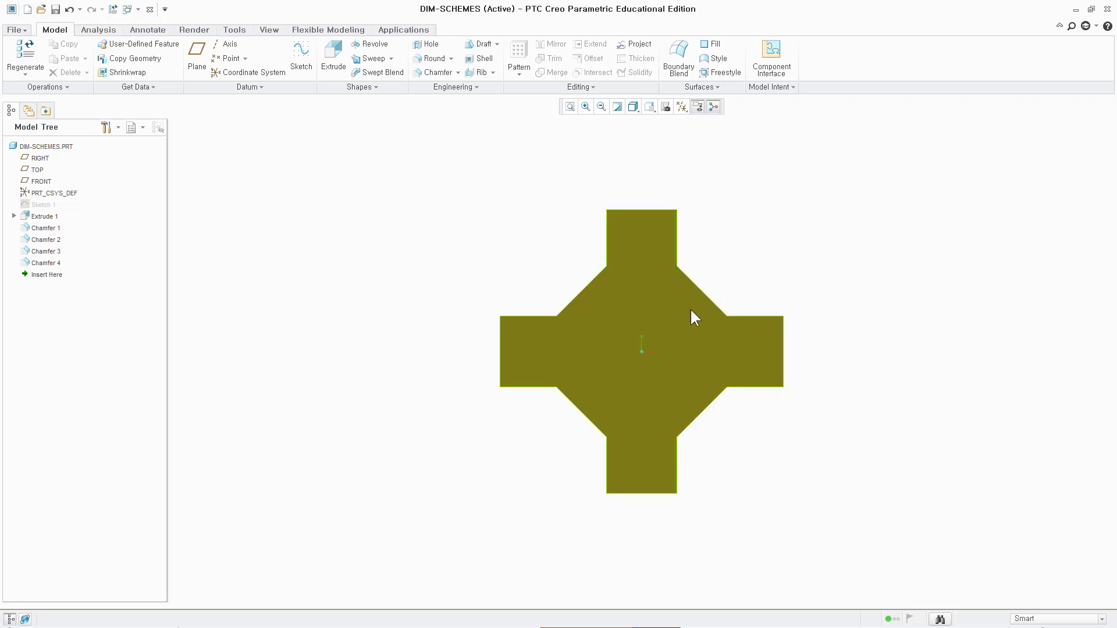
click(51, 227)
ctrl+click(51, 239)
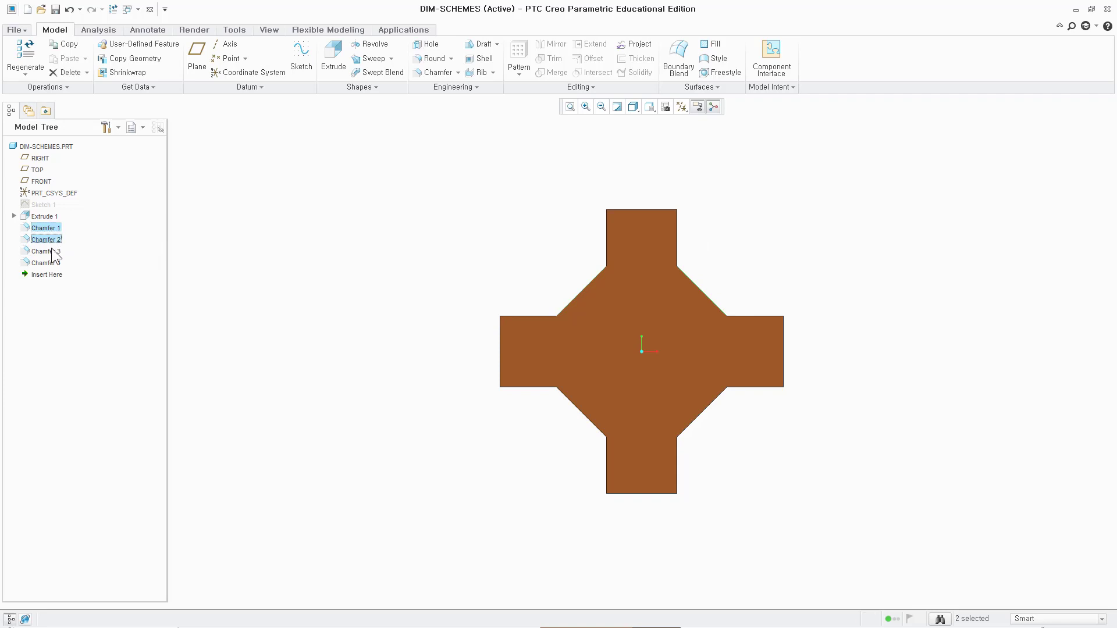
ctrl+click(51, 251)
ctrl+click(51, 262)
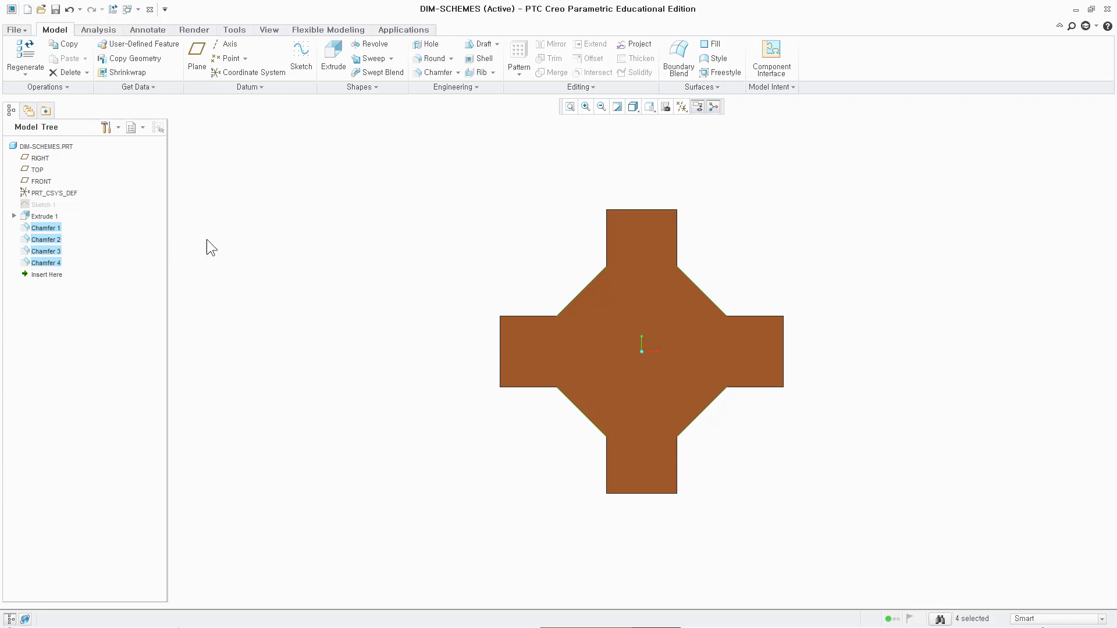
right_click(48, 239)
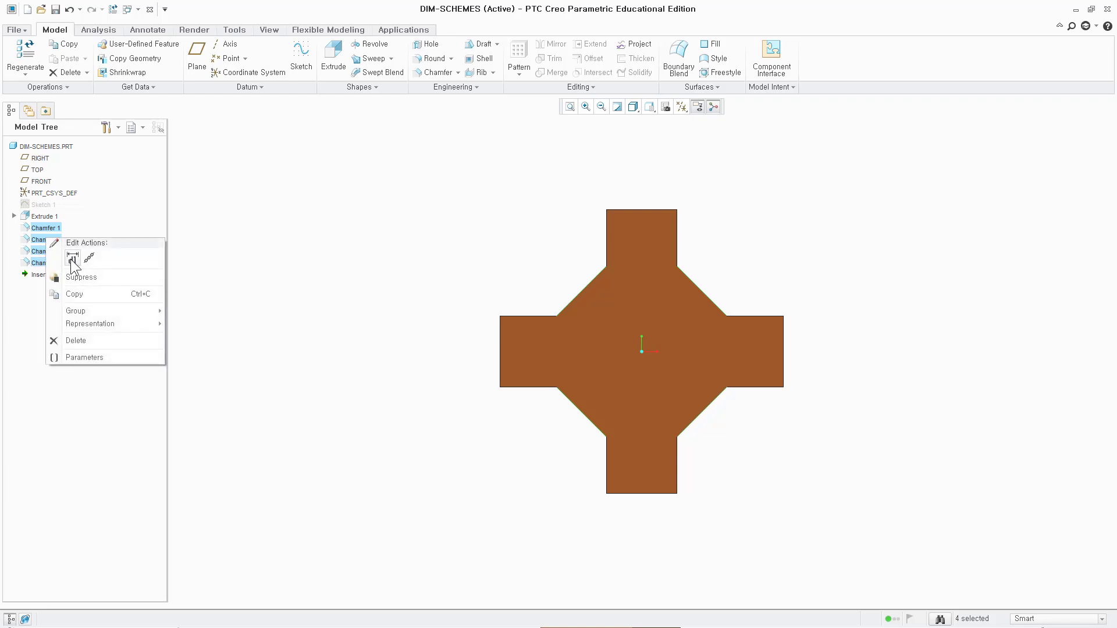
click(72, 259)
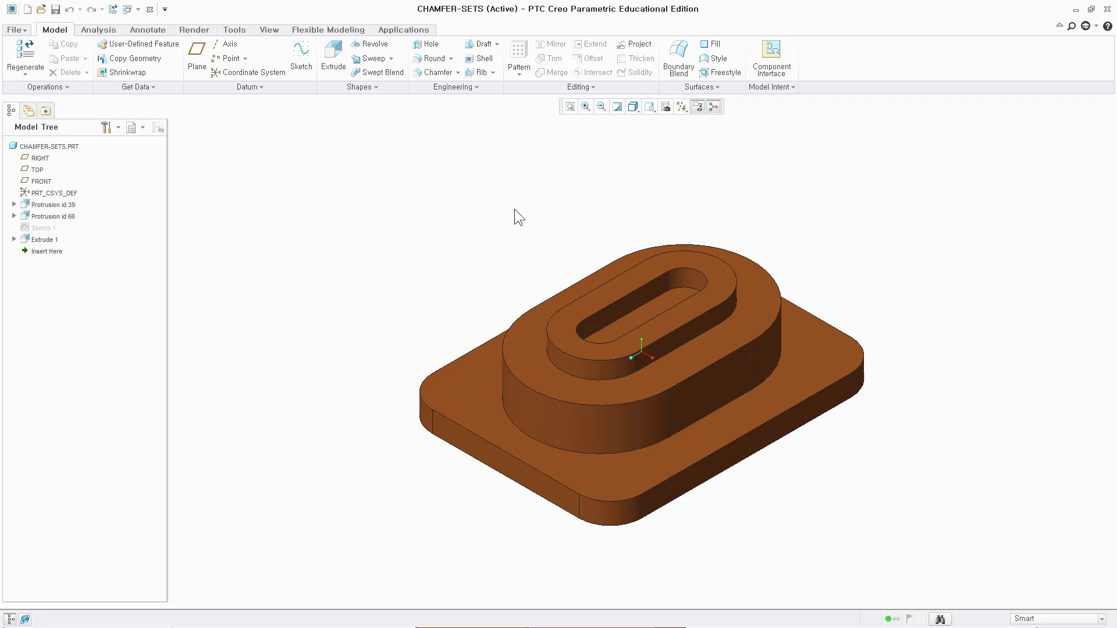
Chamfer the outer top edge loop of the small upper boss in the CHAMFER-SETS part, using D x D with a distance of 2.
click(433, 73)
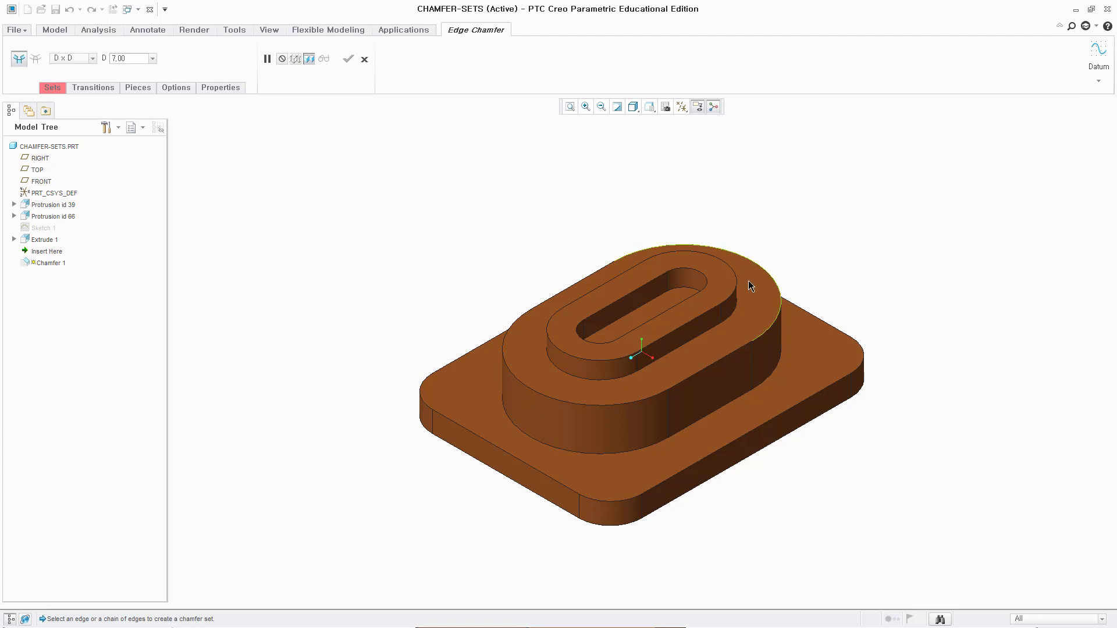
click(701, 316)
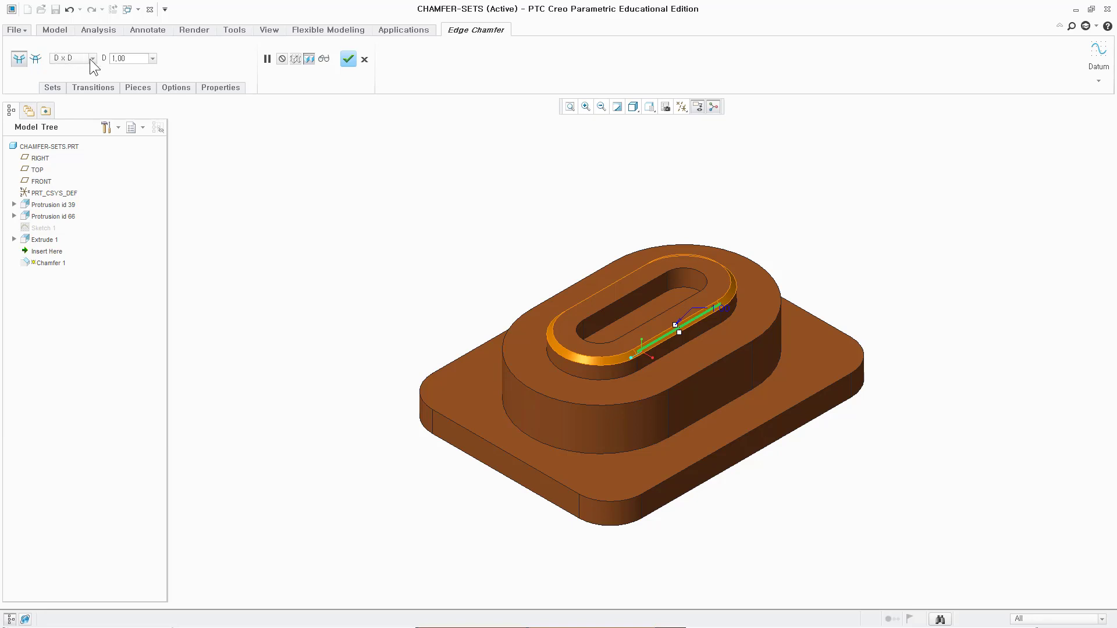
click(128, 59)
text(2)
key(Return)
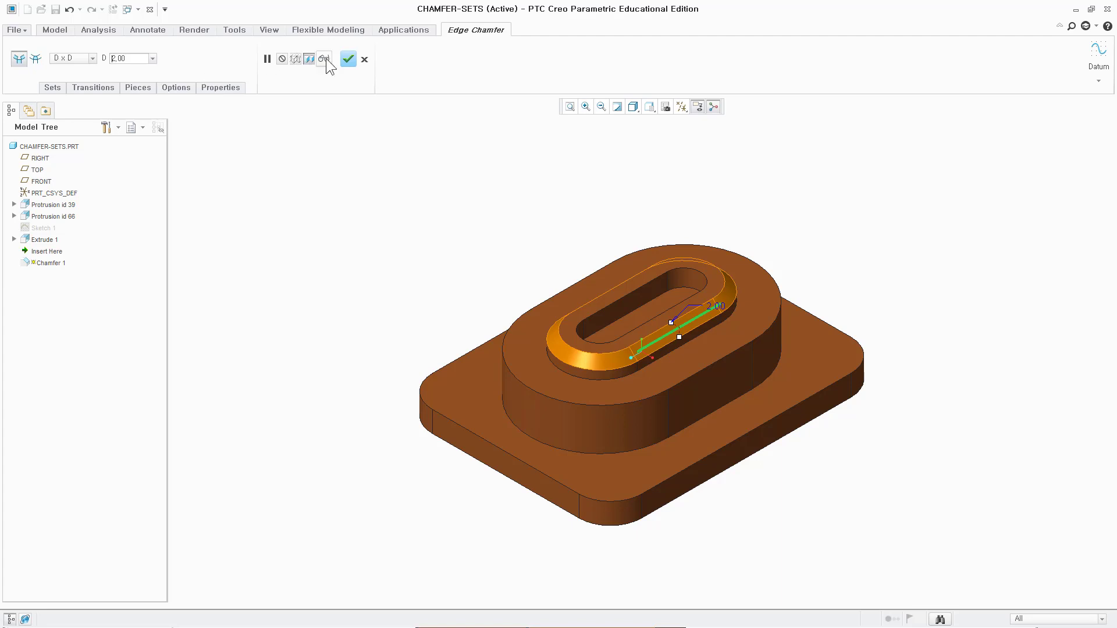
click(348, 58)
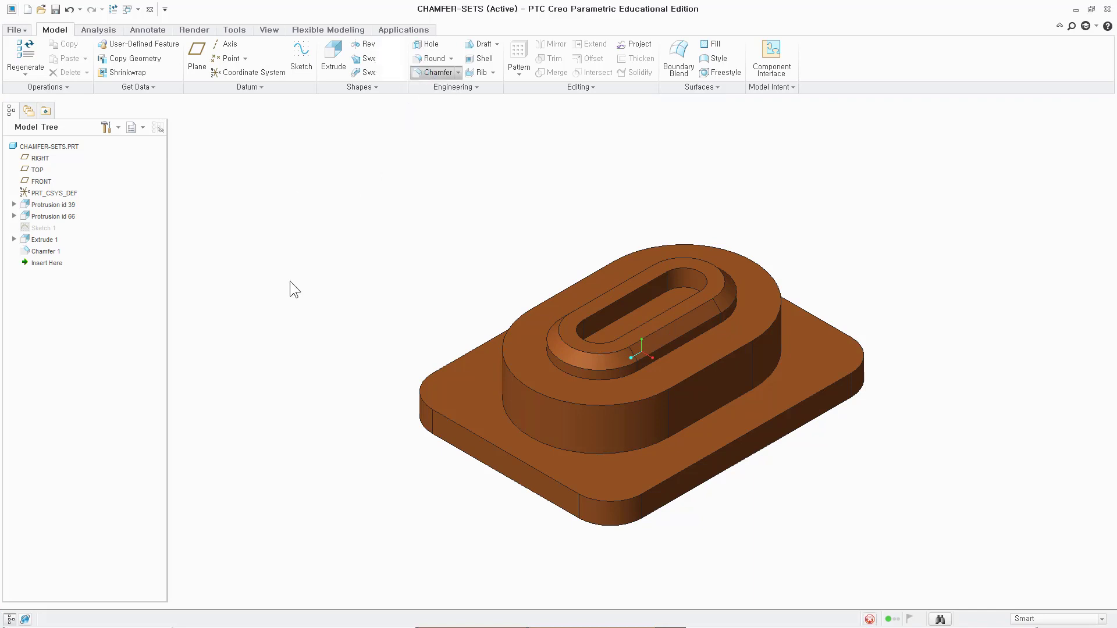
Start a chamfer on the edge loop where the large boss meets the base plate, using Angle x D with a 20-degree angle.
click(728, 404)
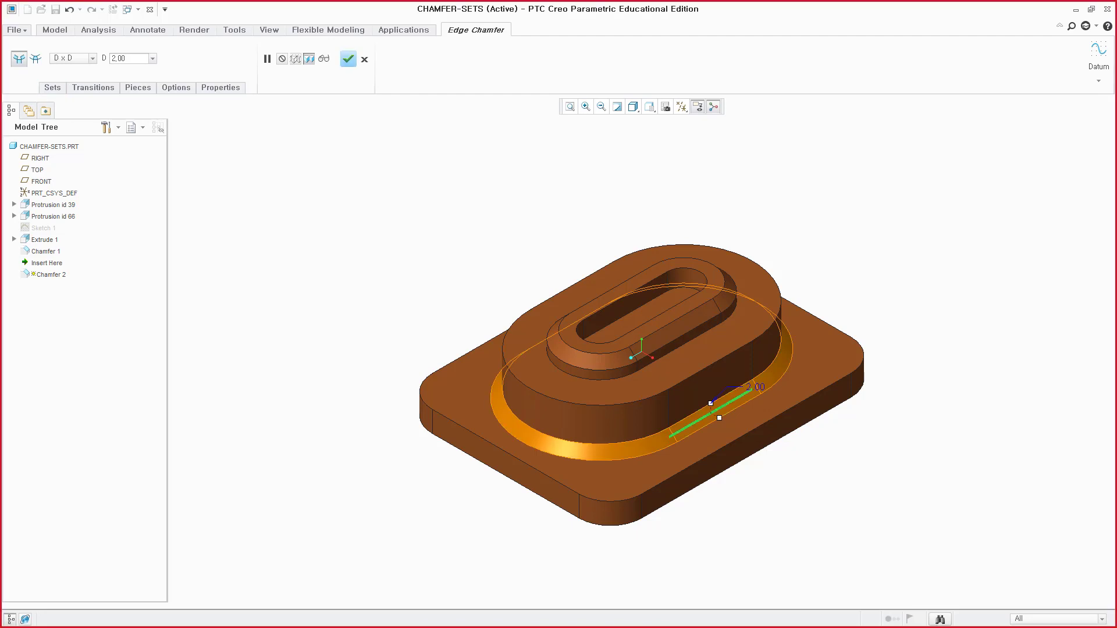
click(92, 59)
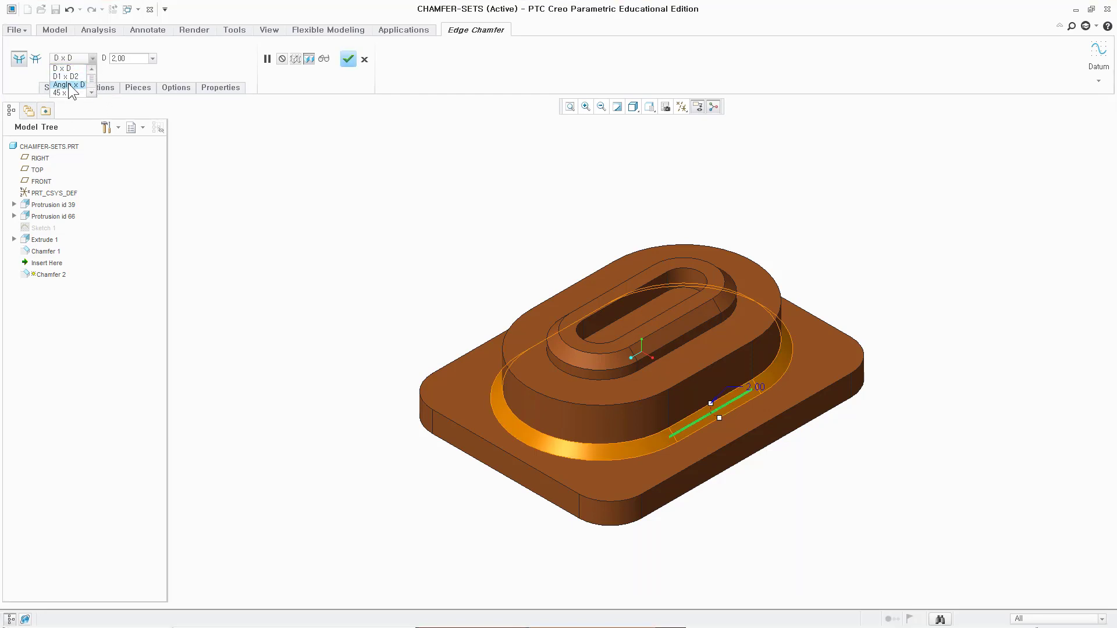
click(69, 85)
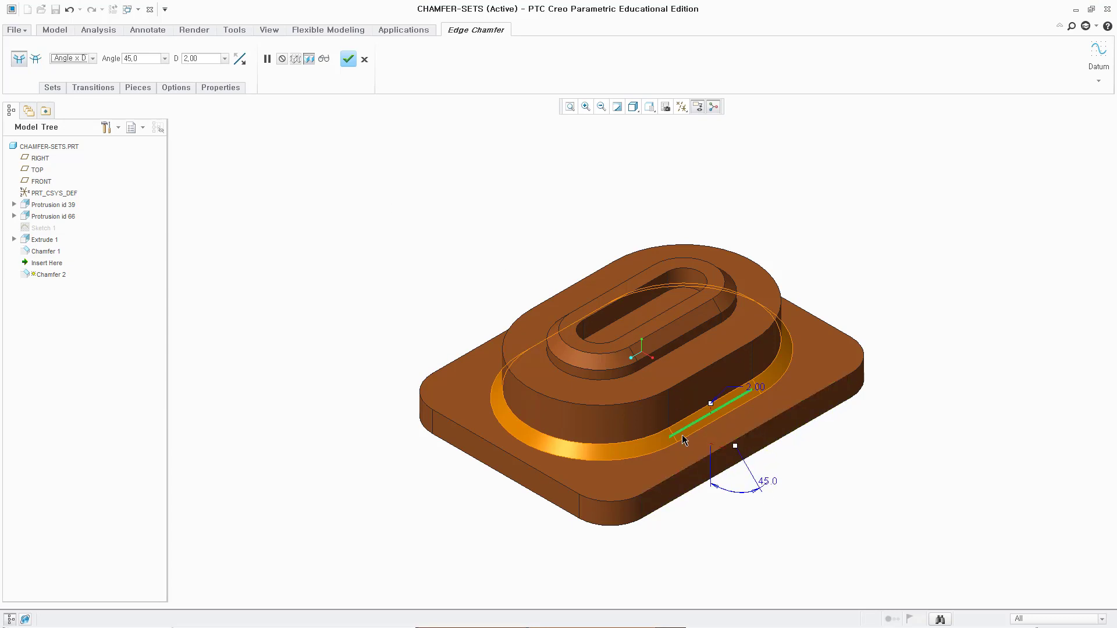
double_click(144, 56)
text(20)
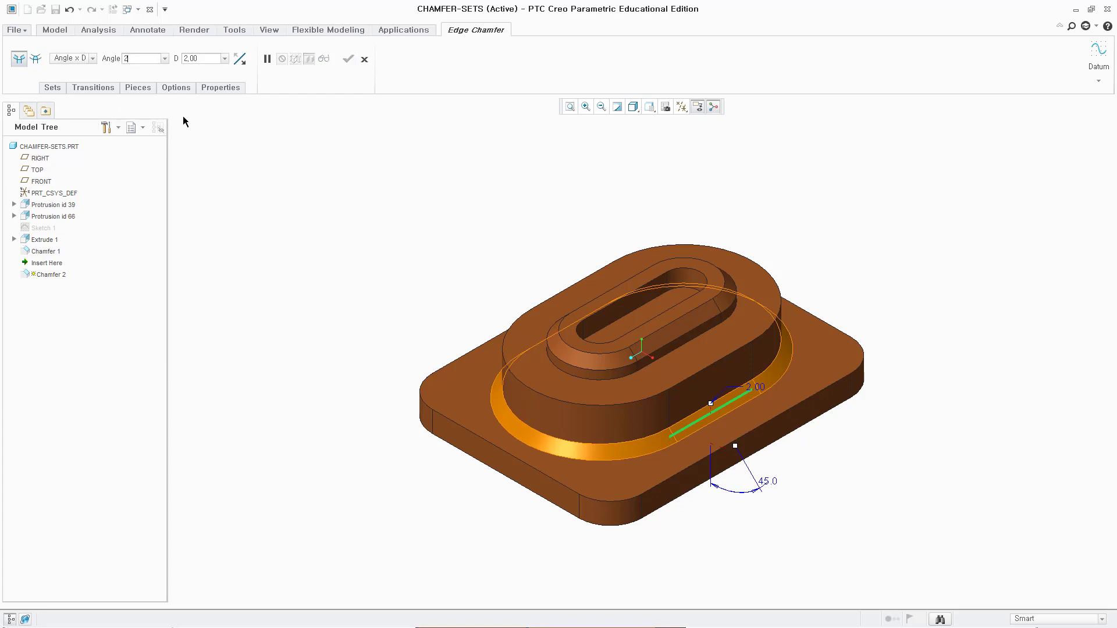
key(Return)
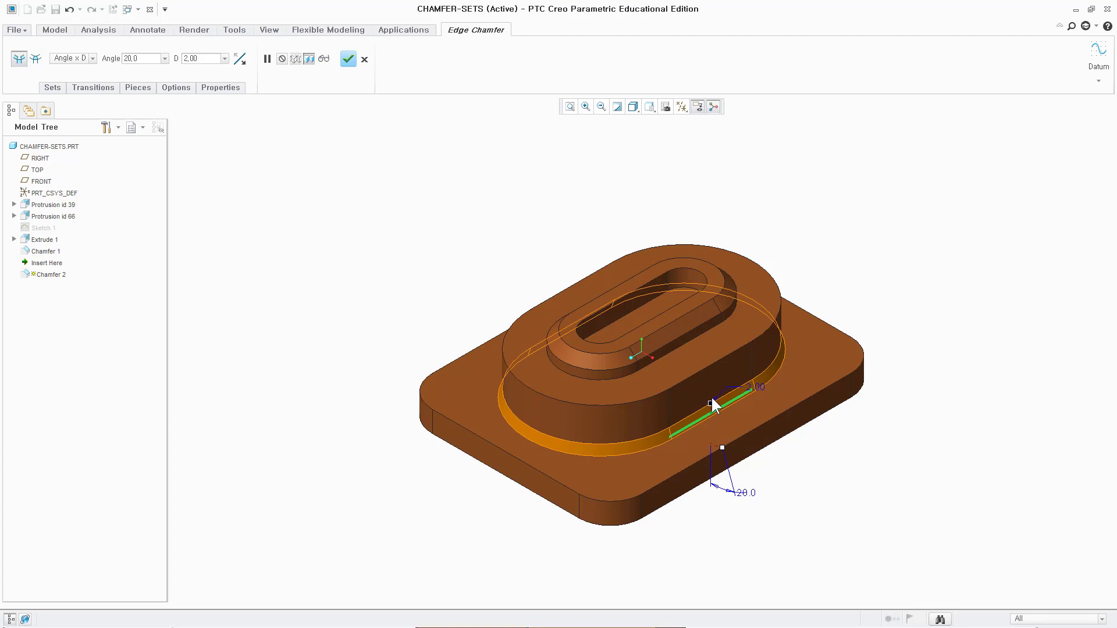
Set the distance D of the large boss's base chamfer to 6.50 and complete the feature.
drag(711, 403, 711, 387)
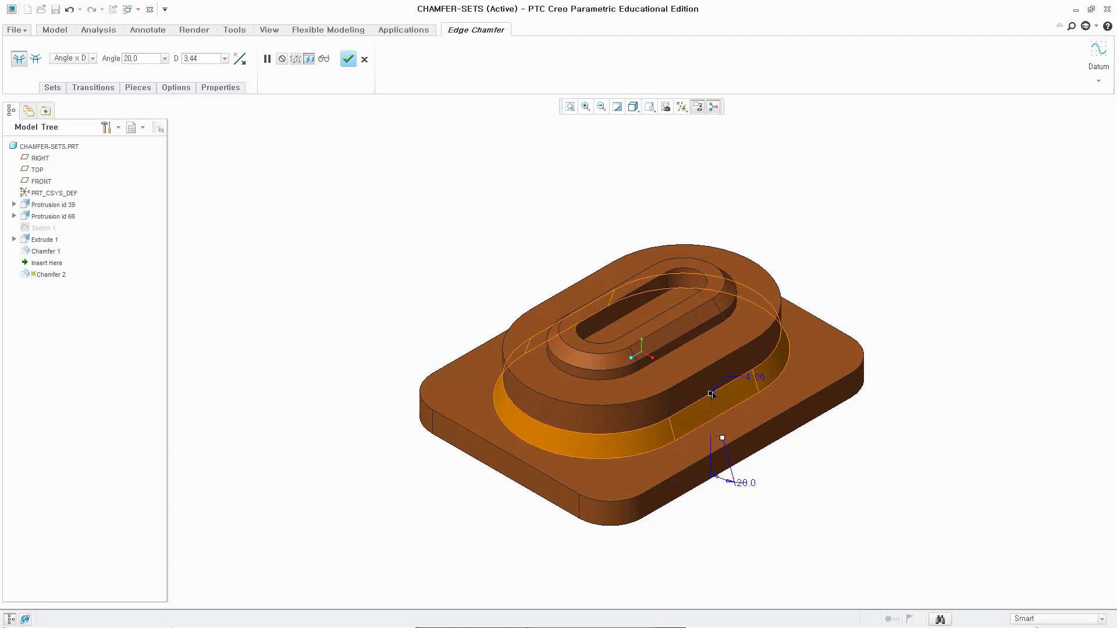
double_click(213, 61)
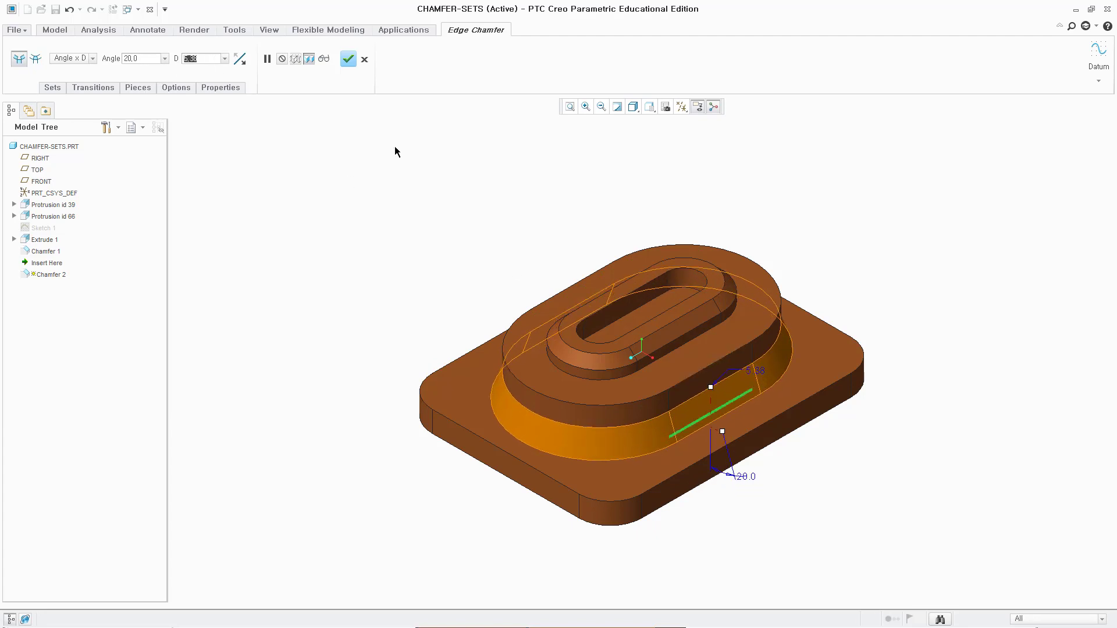
text(6,50)
key(Return)
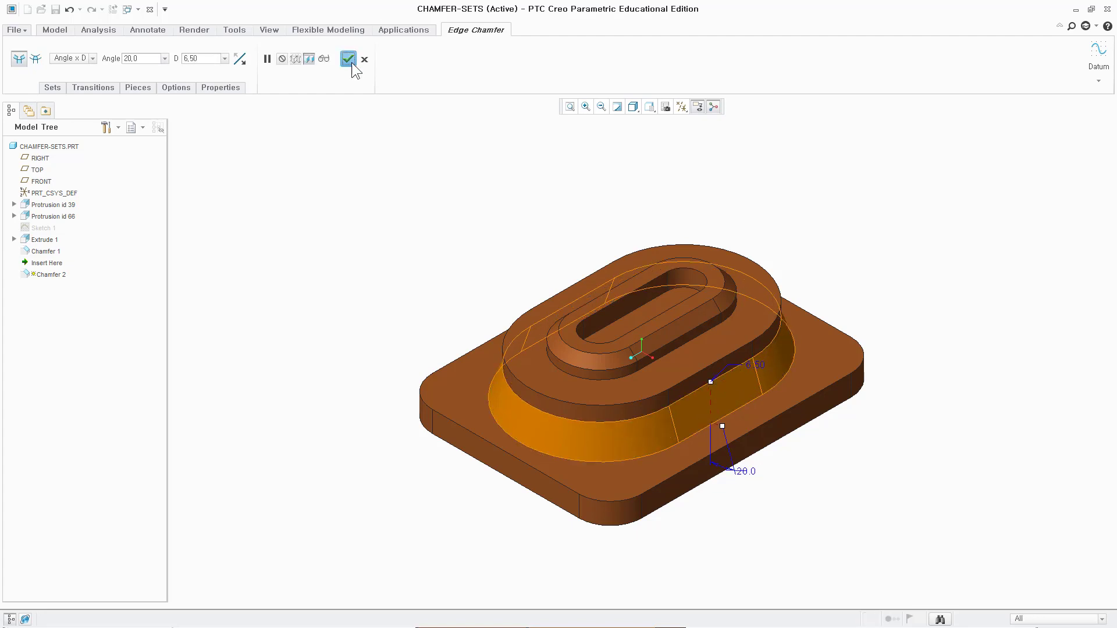
click(348, 58)
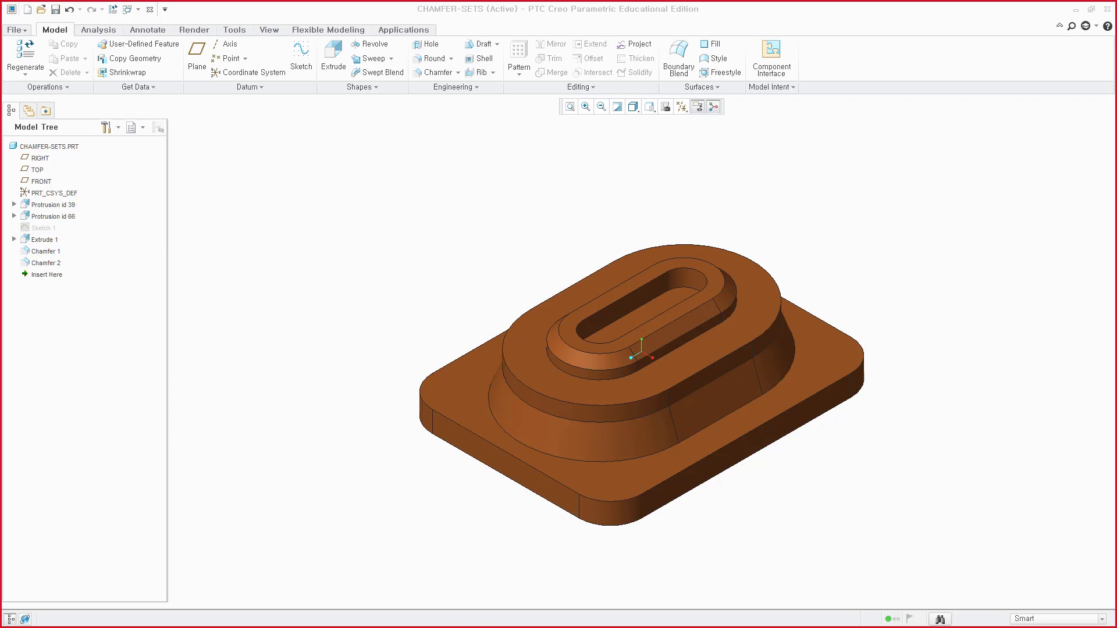
Start a chamfer on the base plate's top outer edge loop, using D1 x D2 with D1 set to 3.
click(432, 161)
click(434, 73)
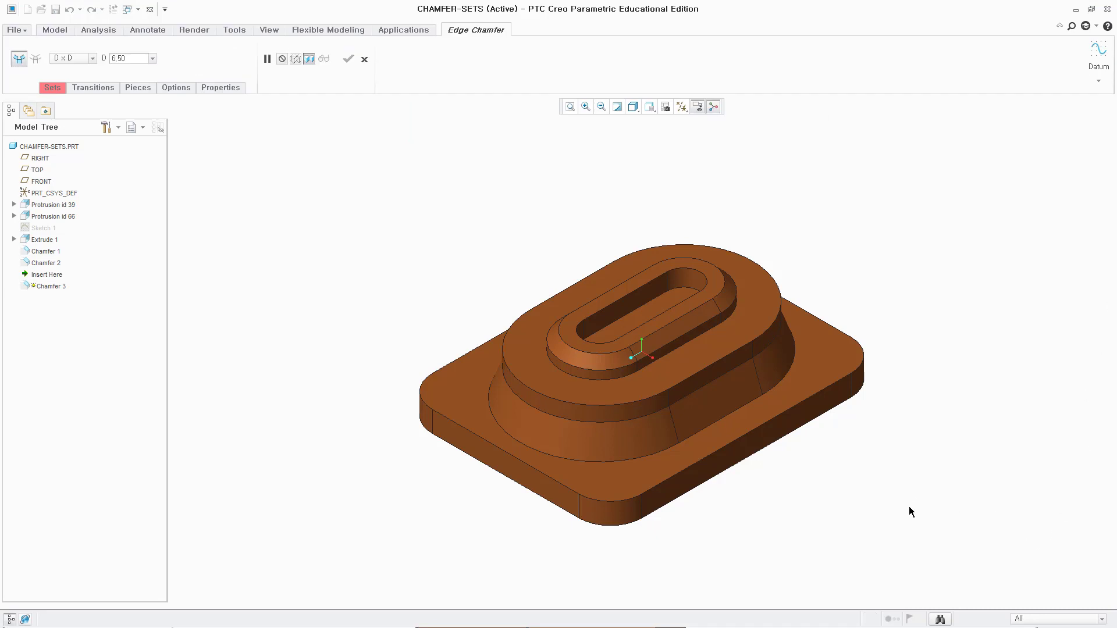
click(821, 399)
click(93, 59)
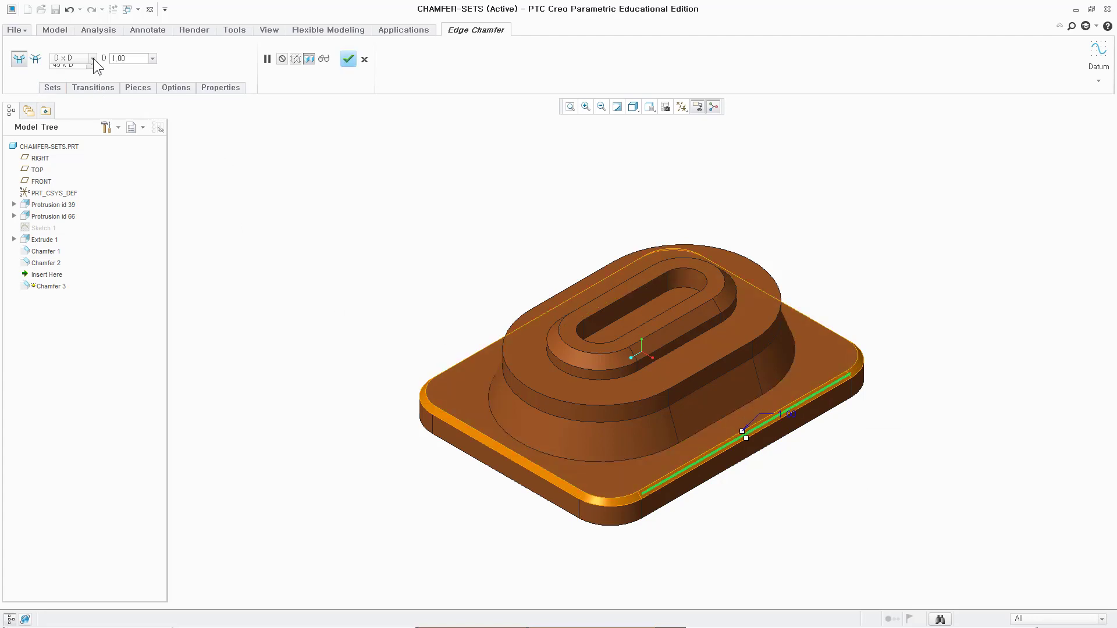
click(77, 84)
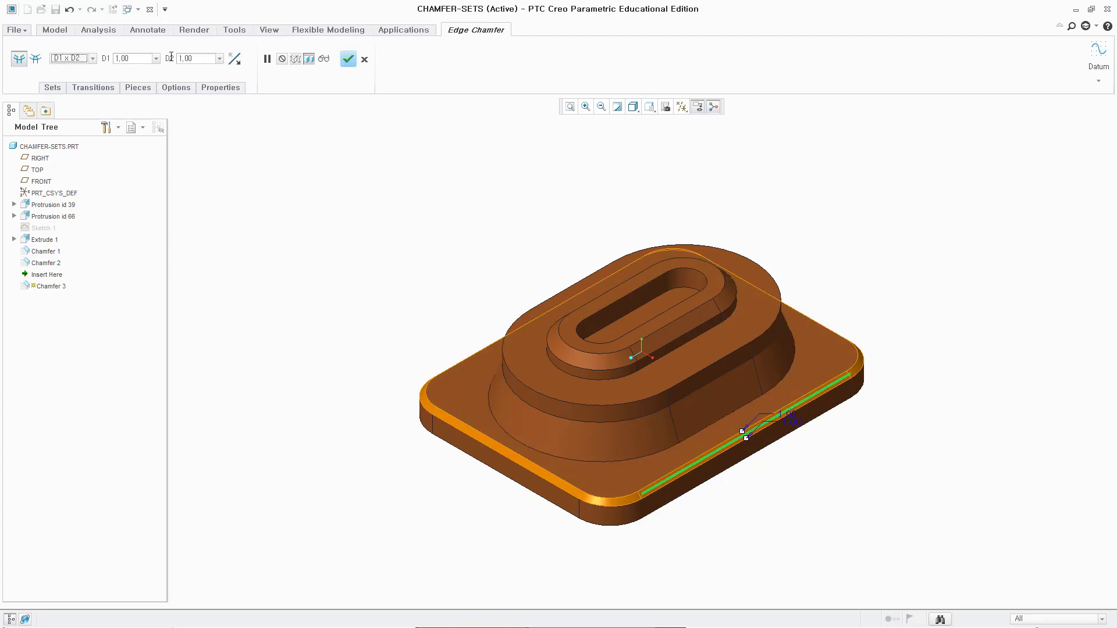
click(133, 59)
text(3)
key(Return)
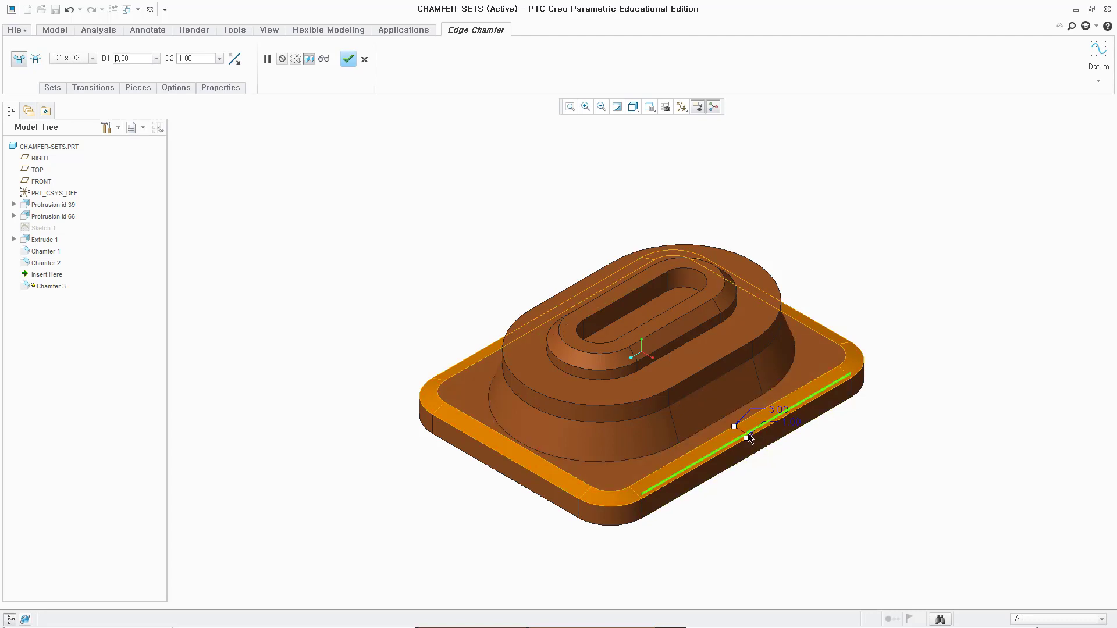
Set D2 of the base plate's chamfer to 1.75 and complete the feature.
click(211, 60)
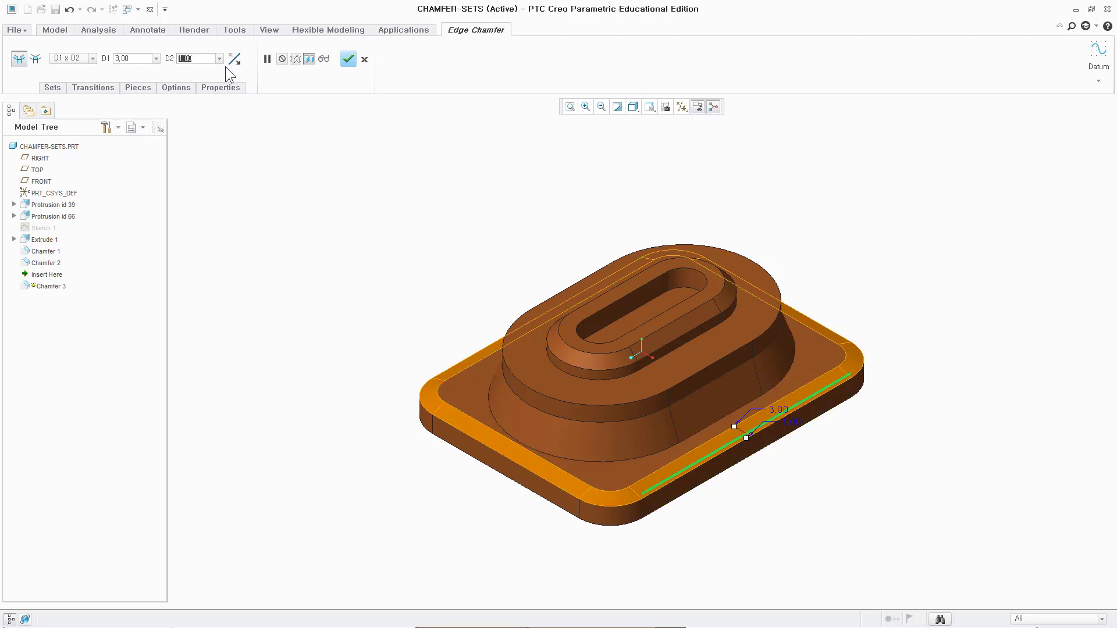
text(1,75)
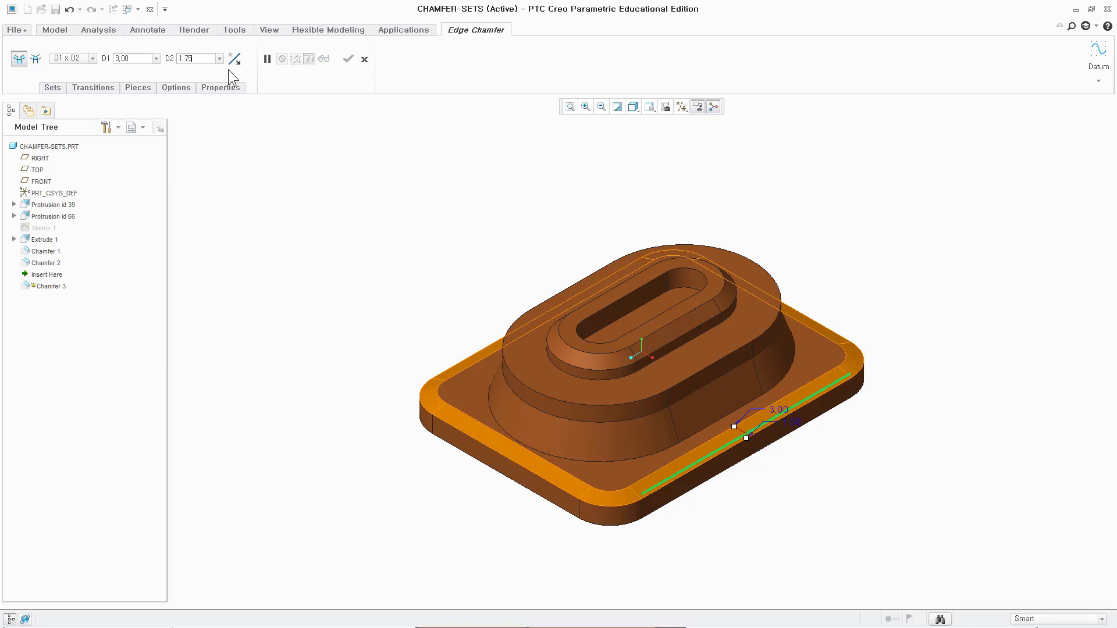
key(Return)
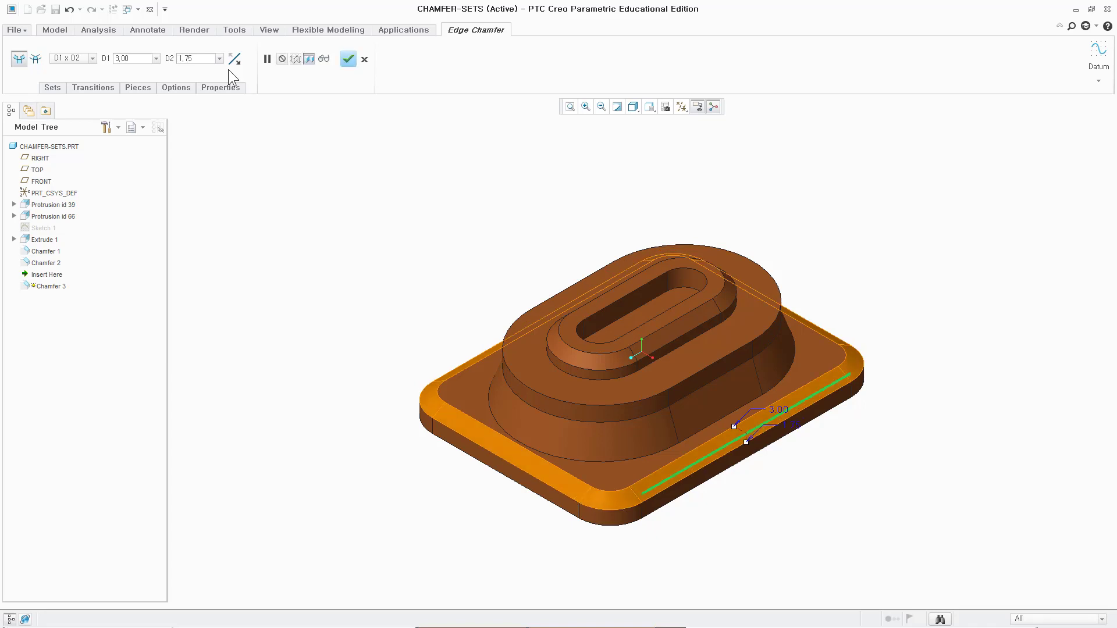
click(348, 59)
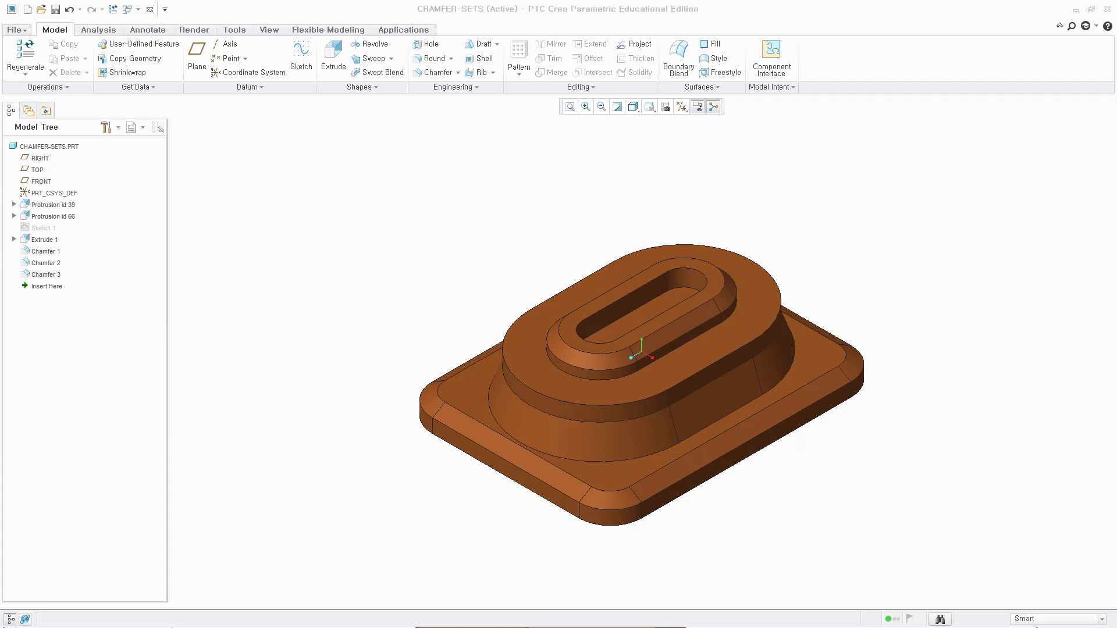
Highlight each of the three chamfer features in turn on the model.
click(45, 275)
click(44, 252)
click(44, 263)
click(45, 275)
click(45, 252)
click(41, 264)
Suppress the three separate chamfer features together.
click(39, 275)
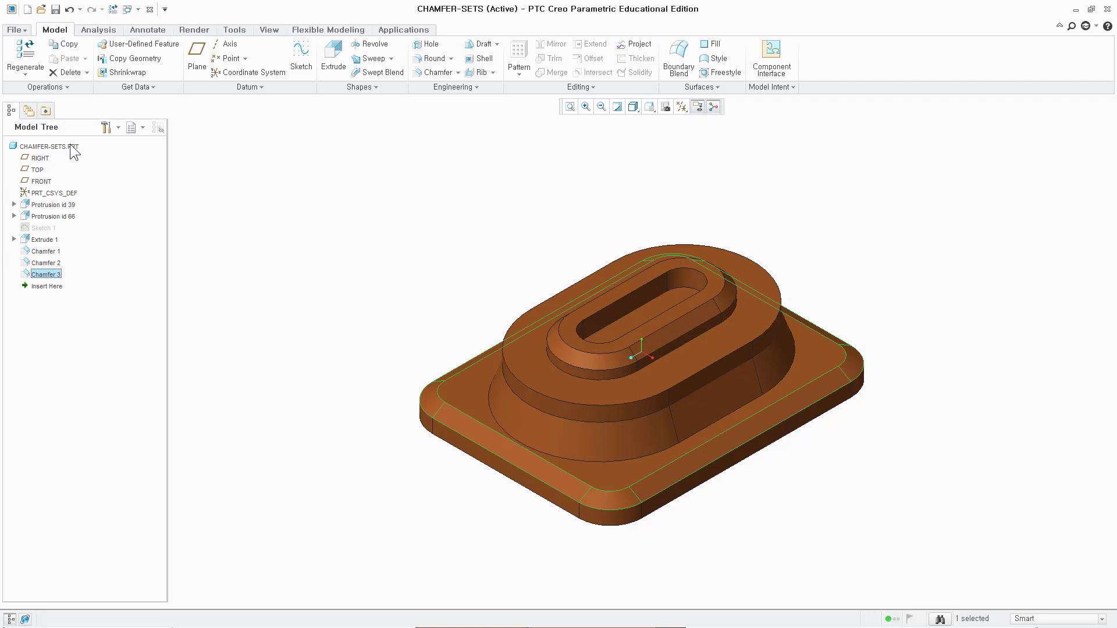
ctrl+click(53, 263)
ctrl+click(53, 253)
ctrl+click(52, 263)
right_click(56, 269)
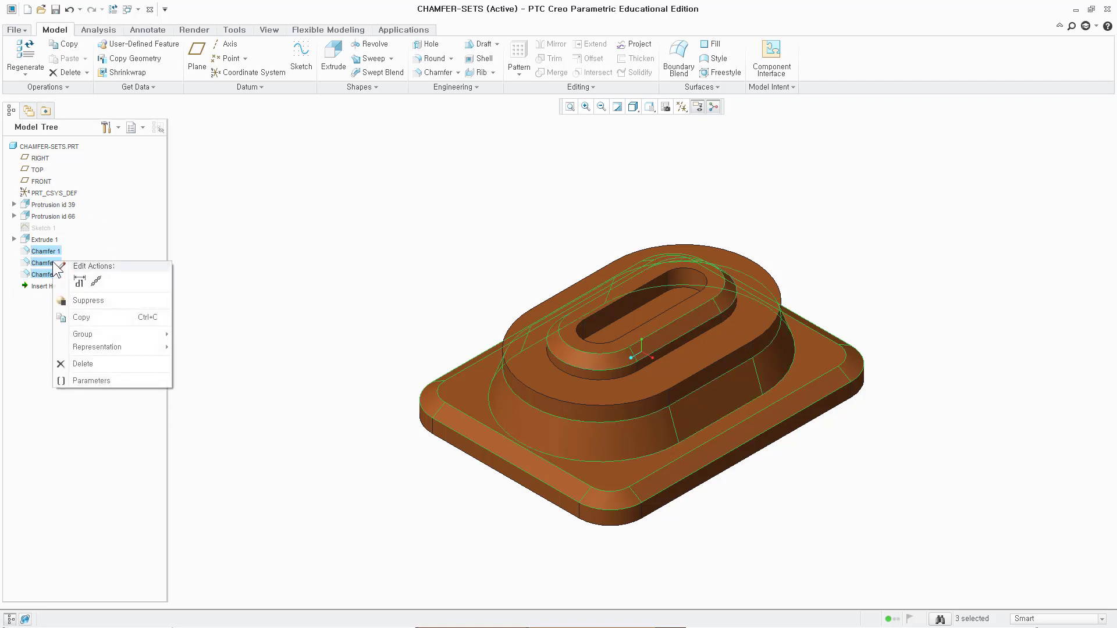
click(88, 301)
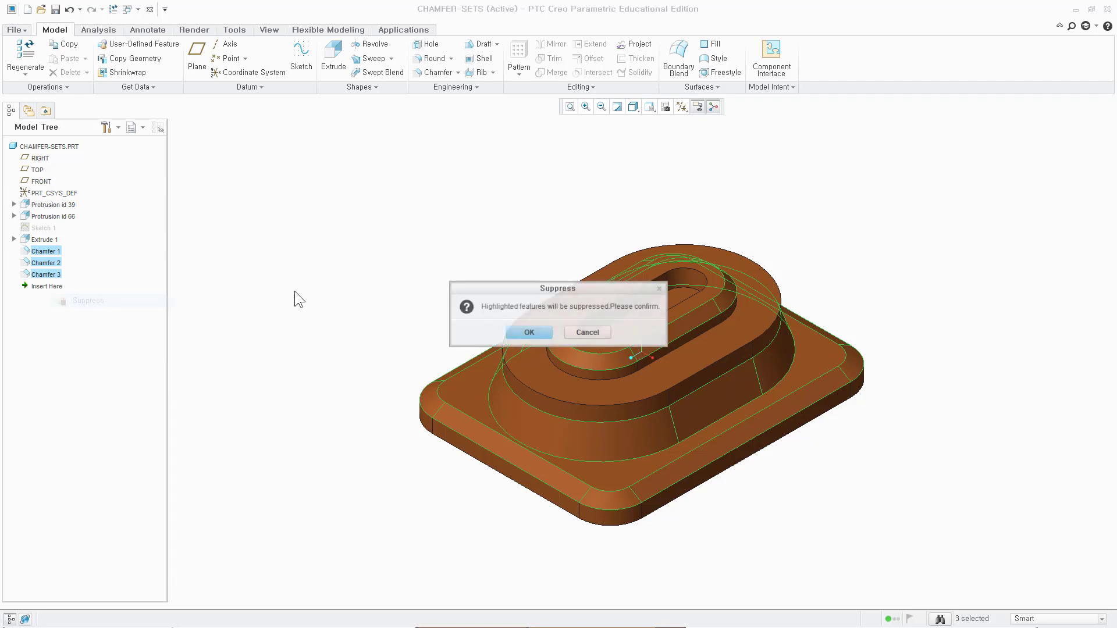
click(530, 333)
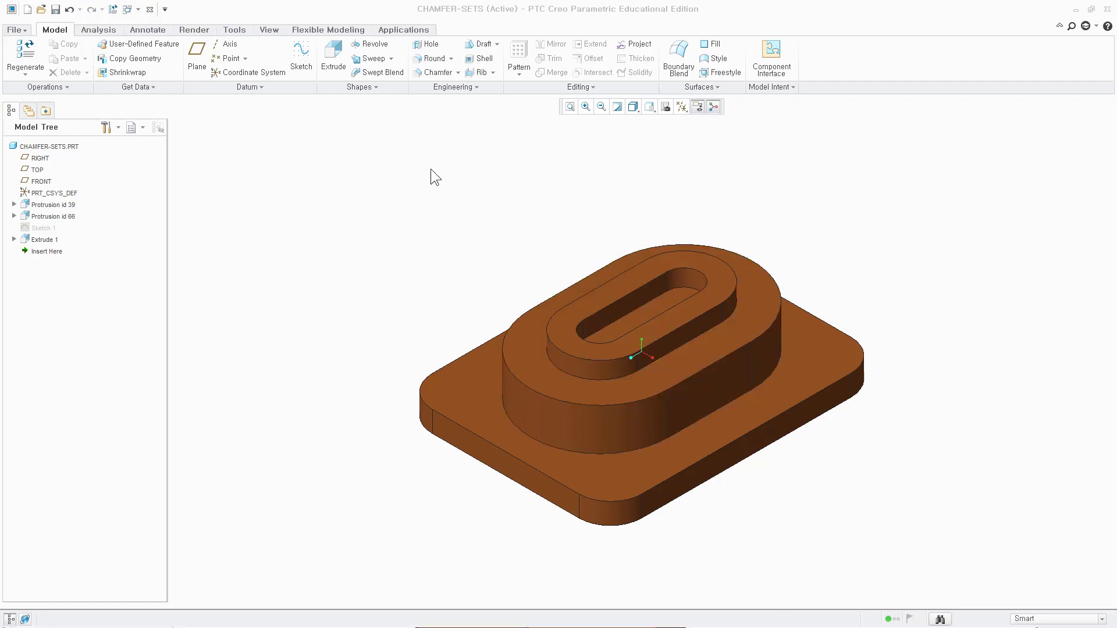
Start a new chamfer on the small upper boss's outer top edge loop, using D x D with a distance of 2.
click(430, 100)
click(436, 72)
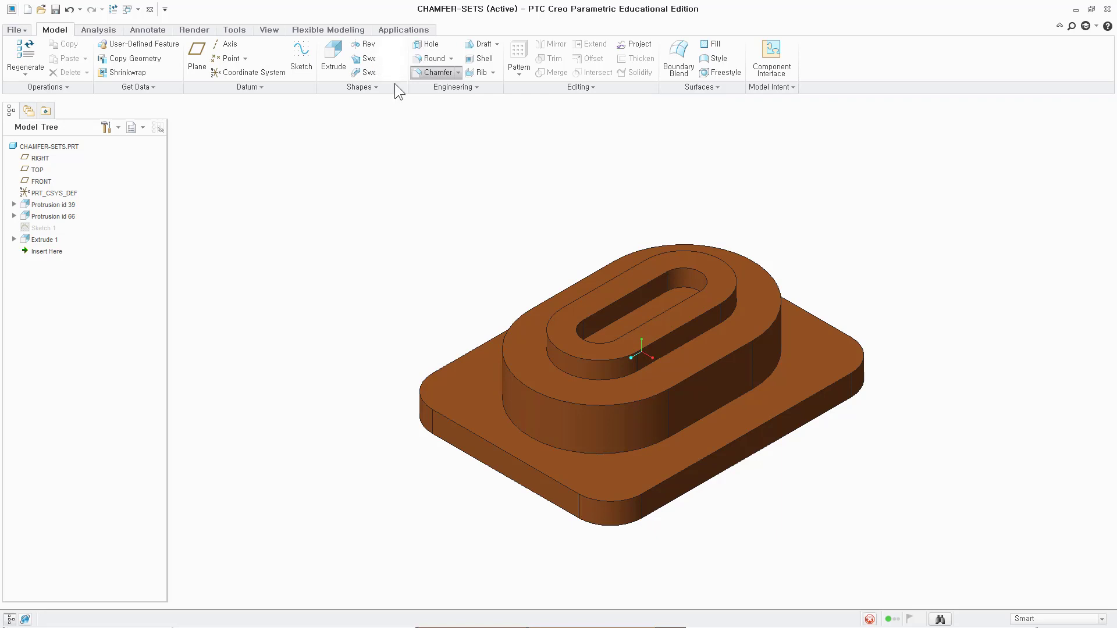
click(695, 320)
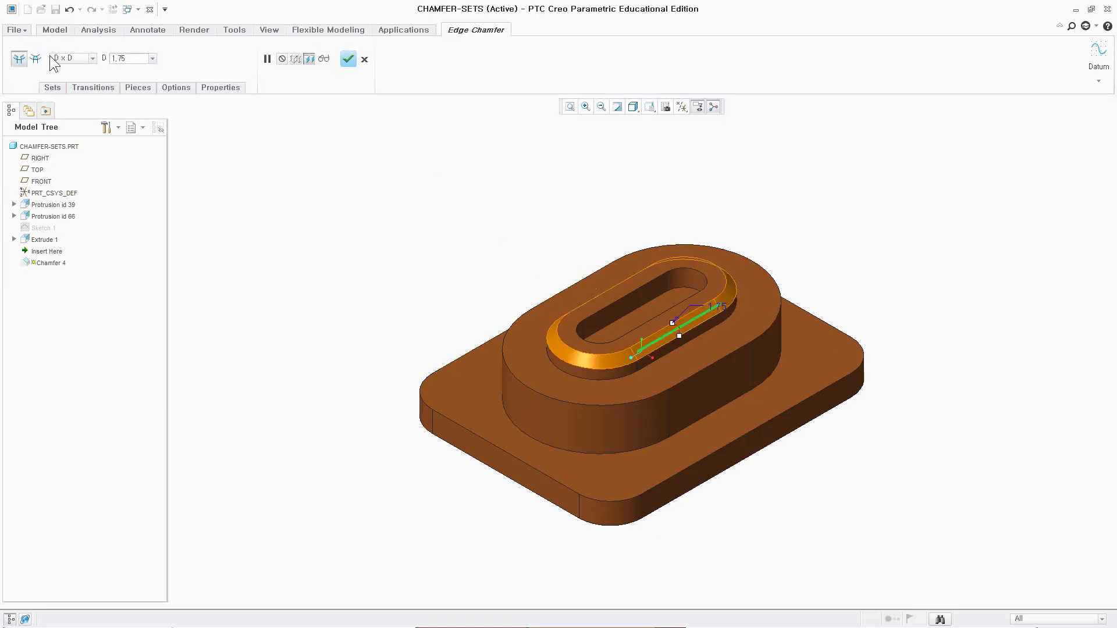
double_click(127, 59)
text(2)
key(Return)
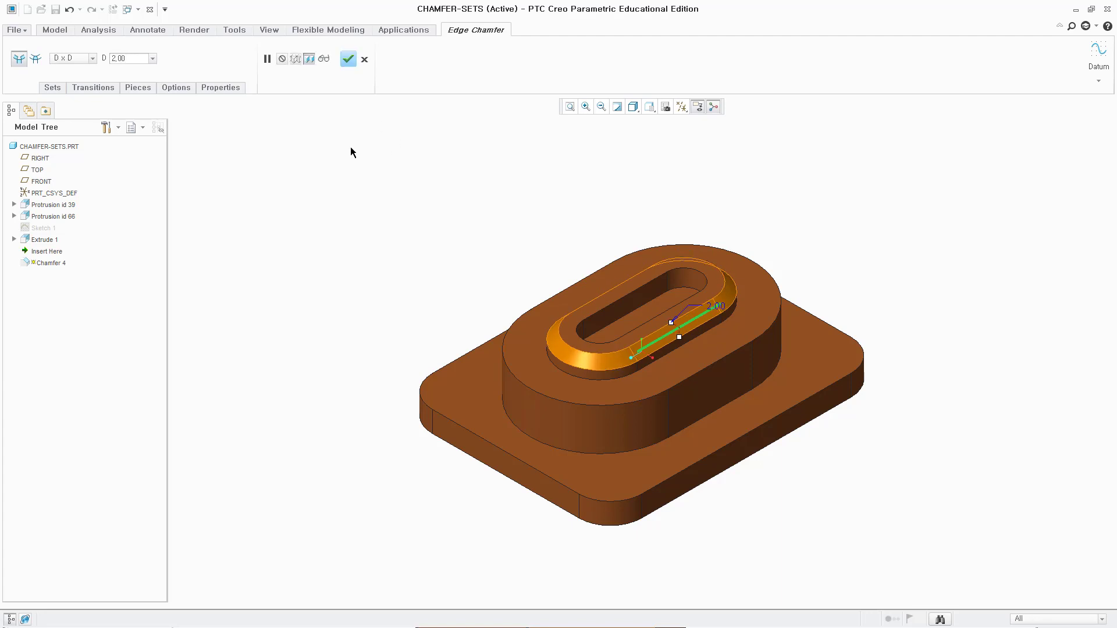
Add a second chamfer set where the large boss meets the base plate, using Angle x D with 20 degrees and distance 6.50.
right_click(278, 167)
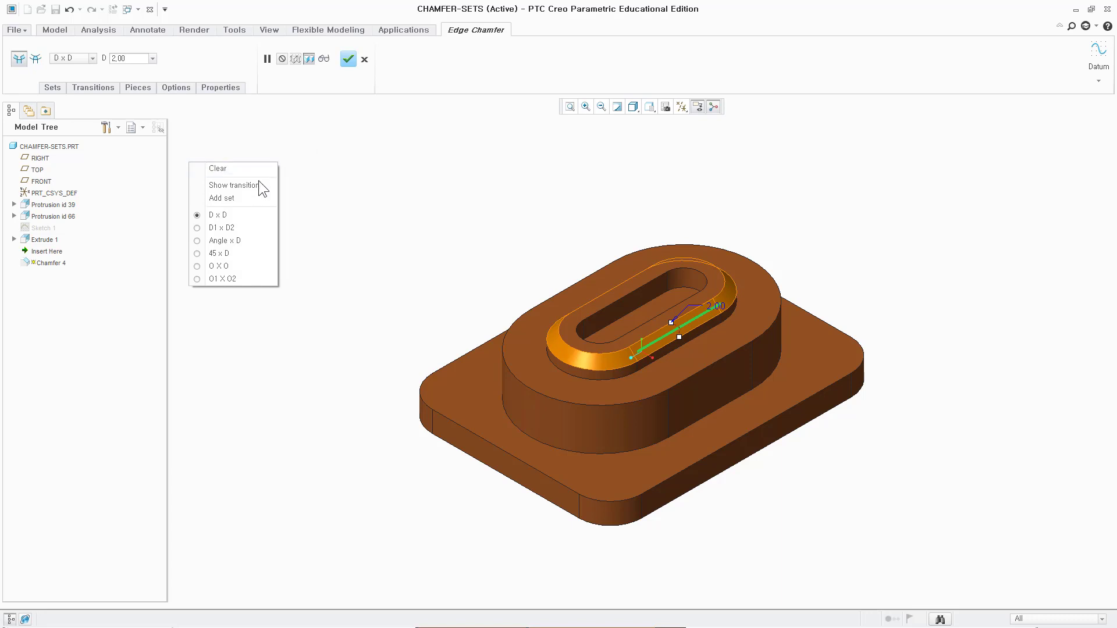
click(230, 199)
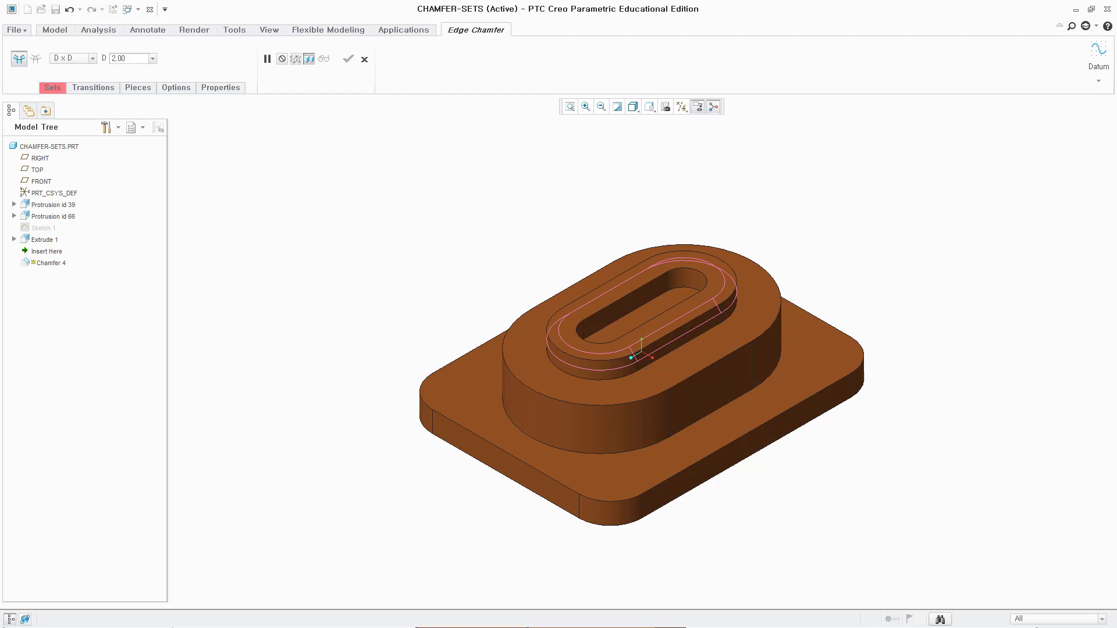
click(725, 403)
click(91, 59)
click(68, 85)
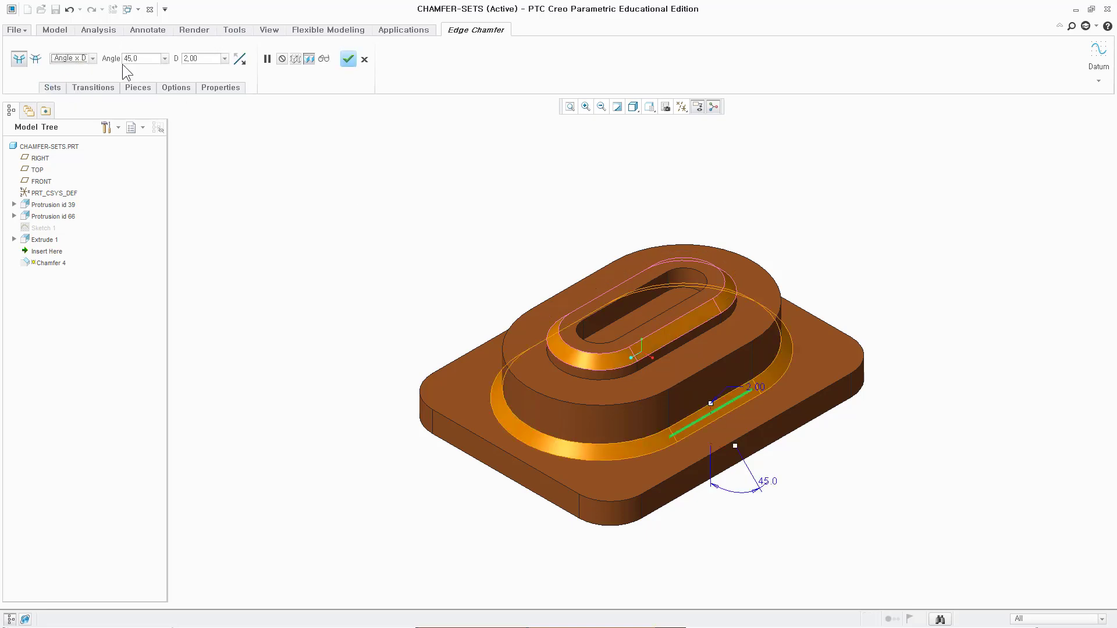
click(147, 60)
text(20)
key(Return)
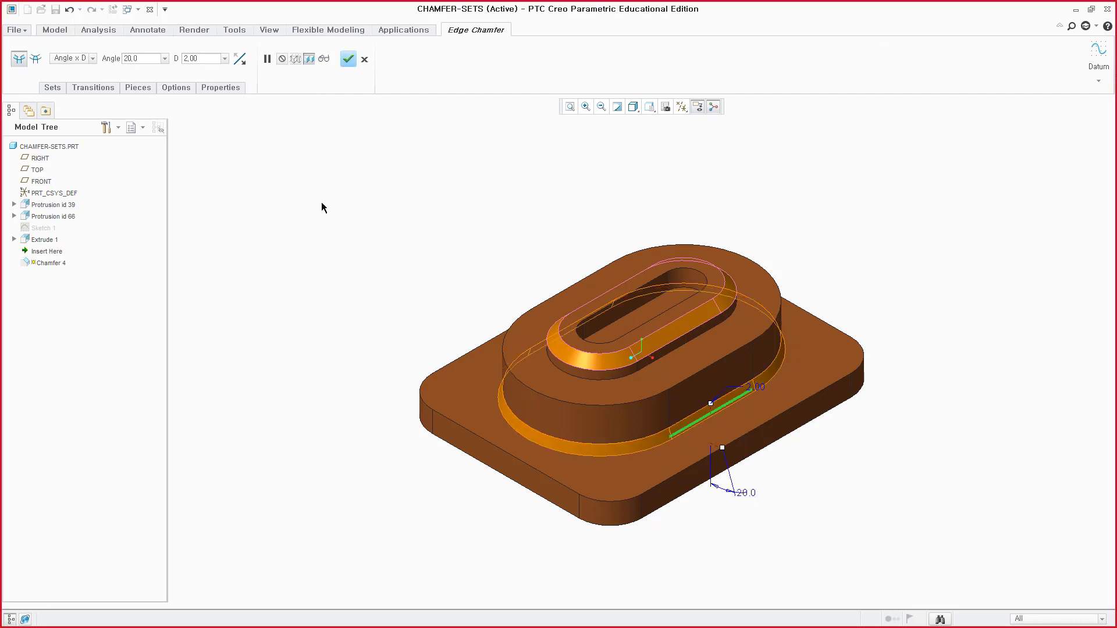
double_click(190, 58)
text(6,50)
key(Return)
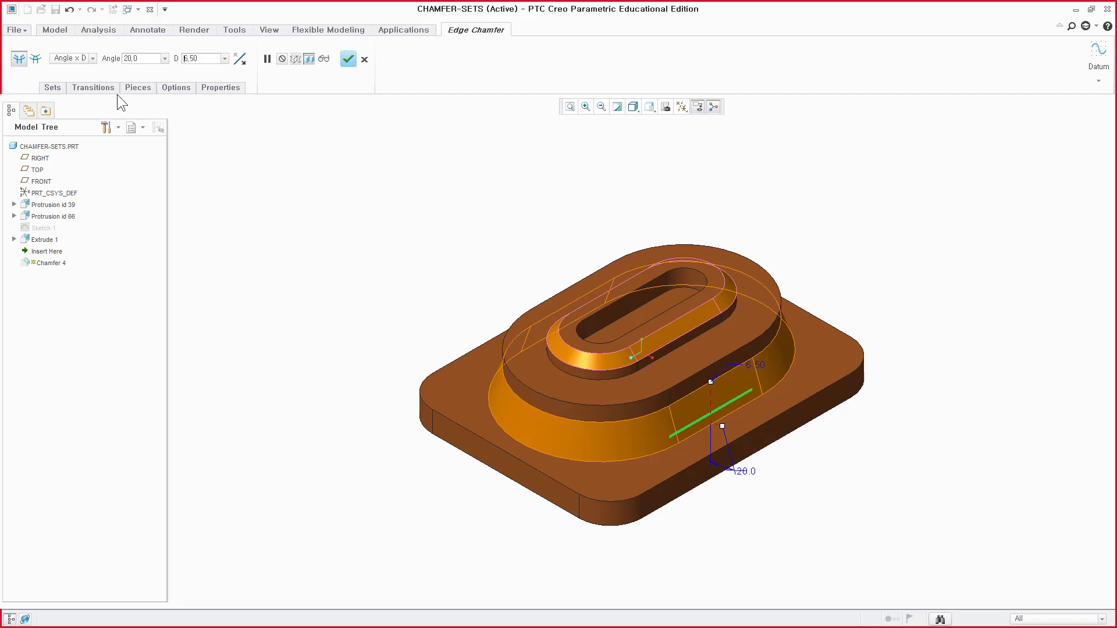
Add a third chamfer set on the base plate's top outer edge loop, using D1 x D2 with D1 set to 3.
click(51, 88)
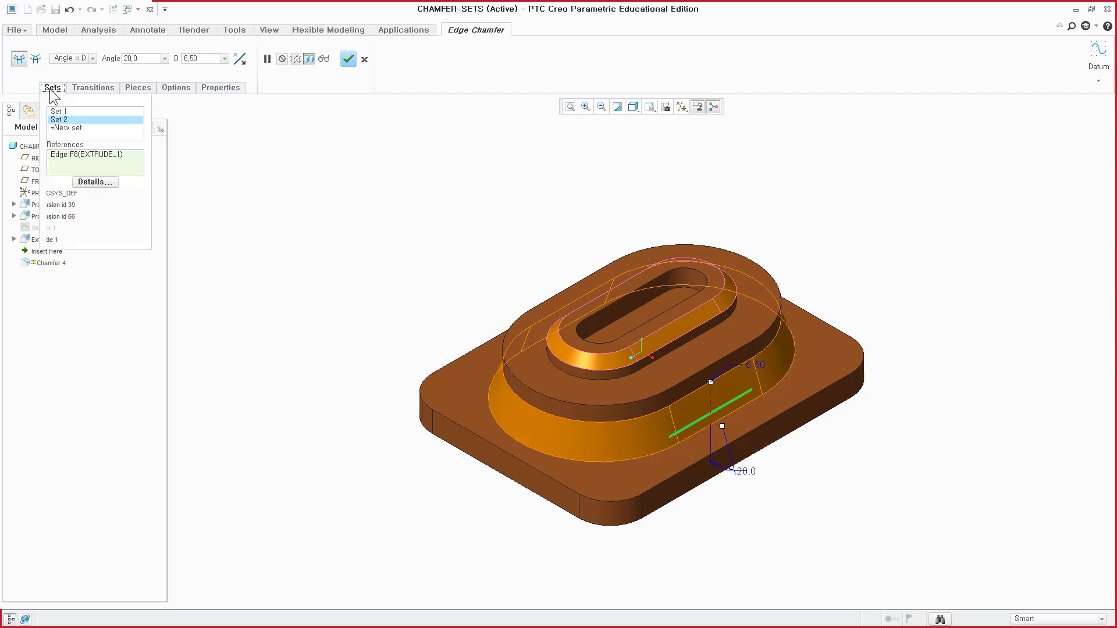
click(67, 128)
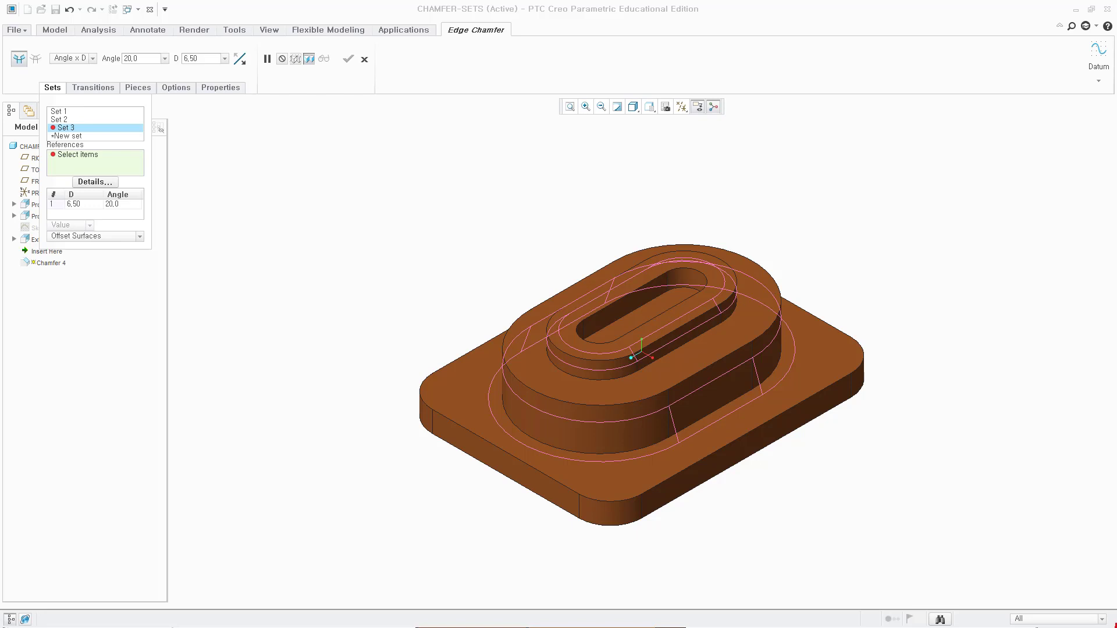
click(791, 409)
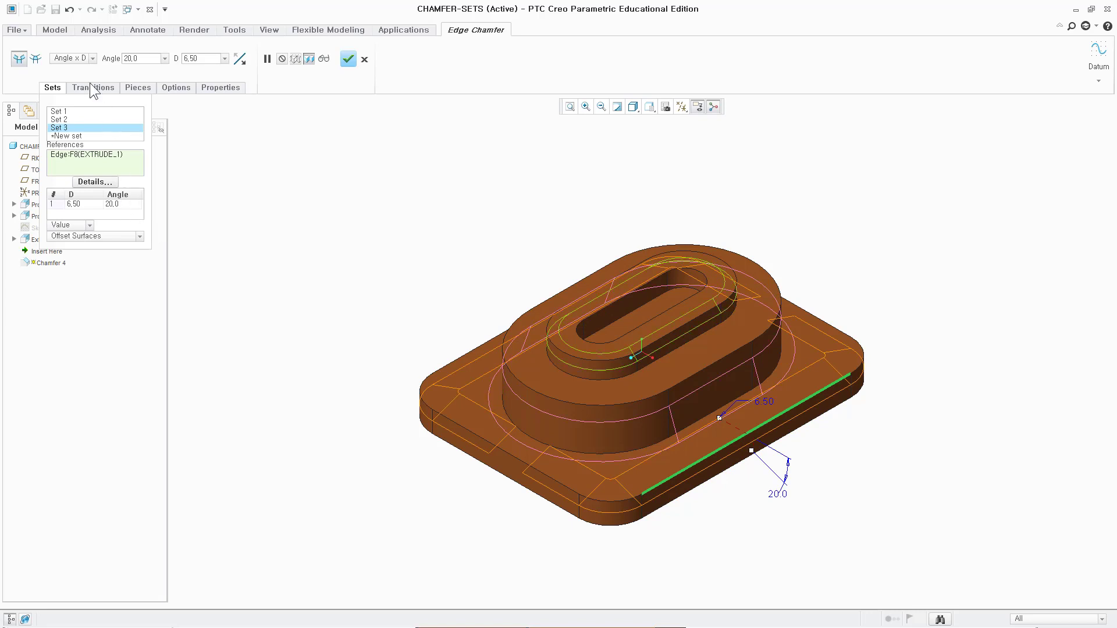
click(93, 59)
click(140, 60)
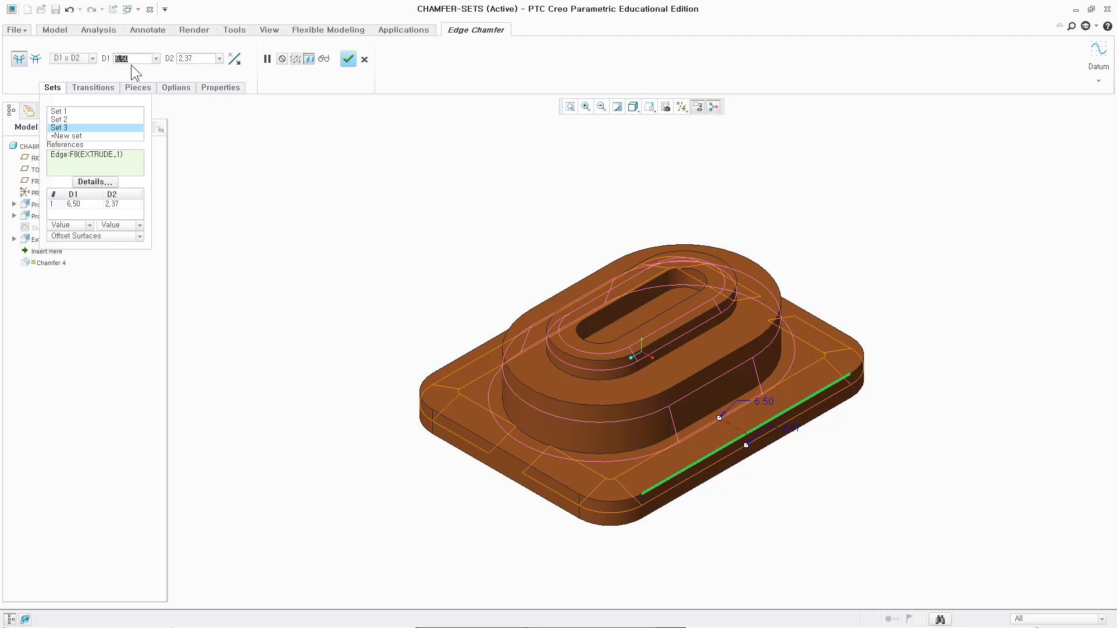
text(3)
key(Return)
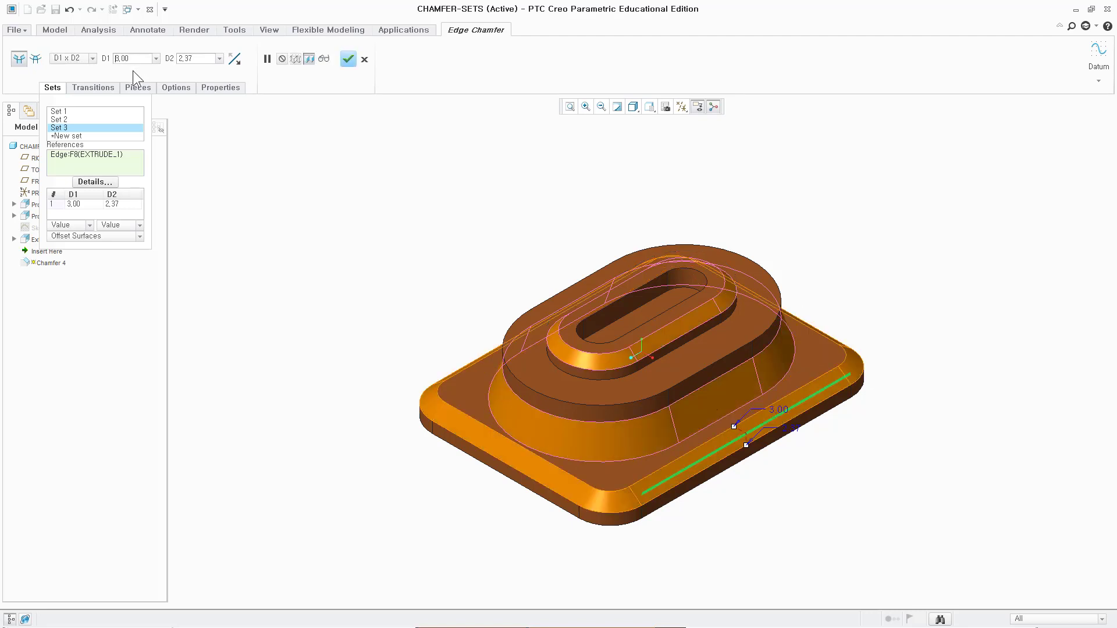
Set D2 of the third chamfer set to 1.75 and complete the three-set feature.
click(186, 59)
text(1,)
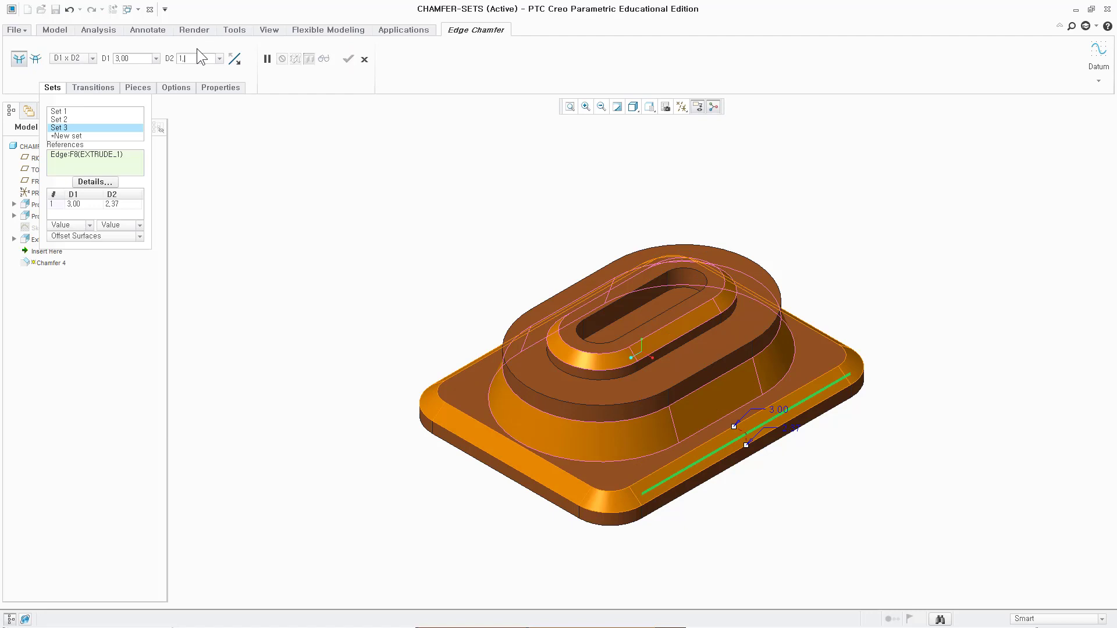
key(Return)
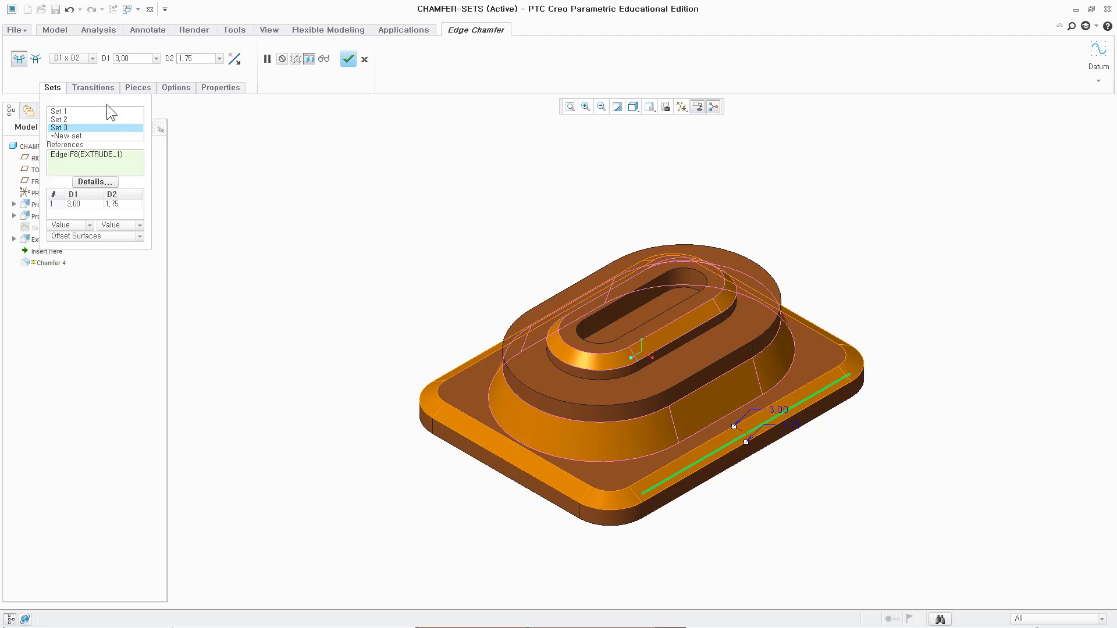
click(348, 59)
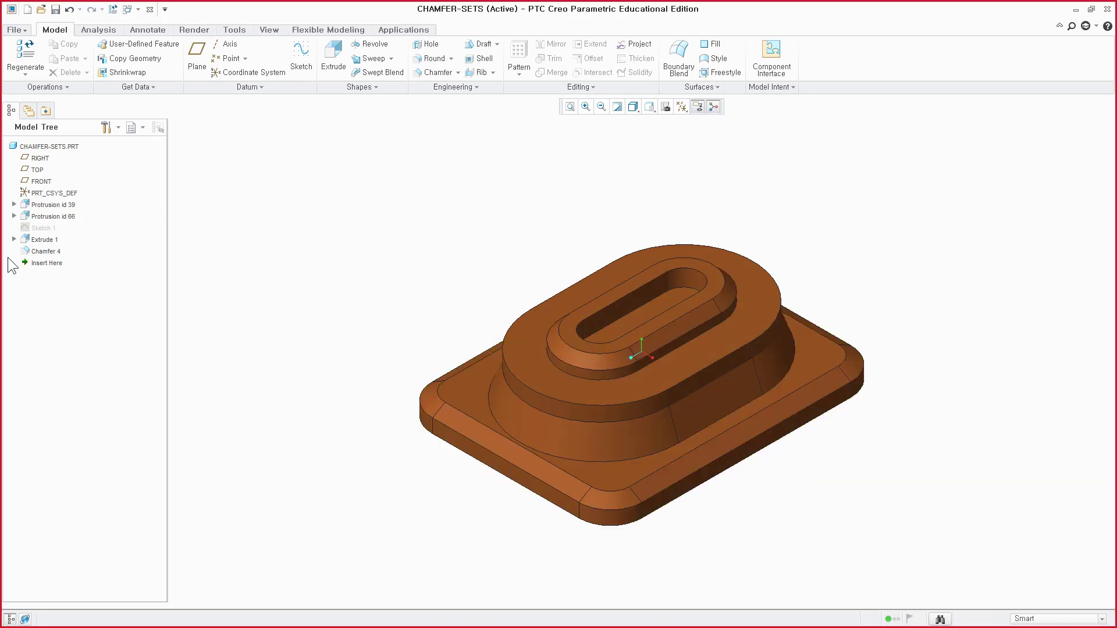
Reopen the combined chamfer's definition to review the references and dimensions of Set 1, Set 2 and Set 3, and close it.
click(46, 251)
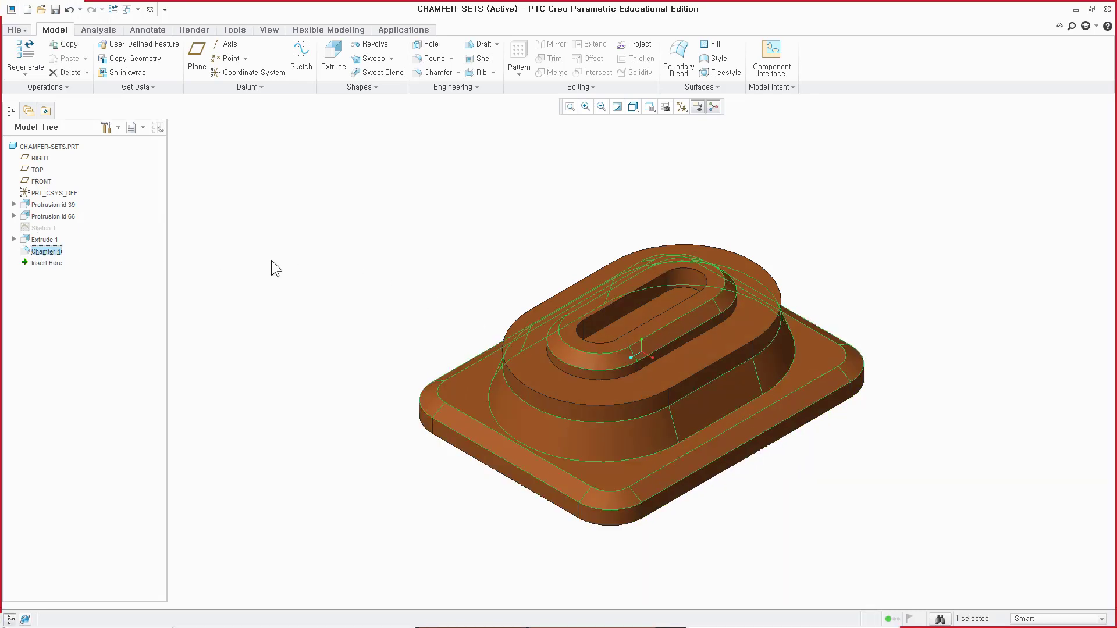
right_click(51, 254)
click(93, 274)
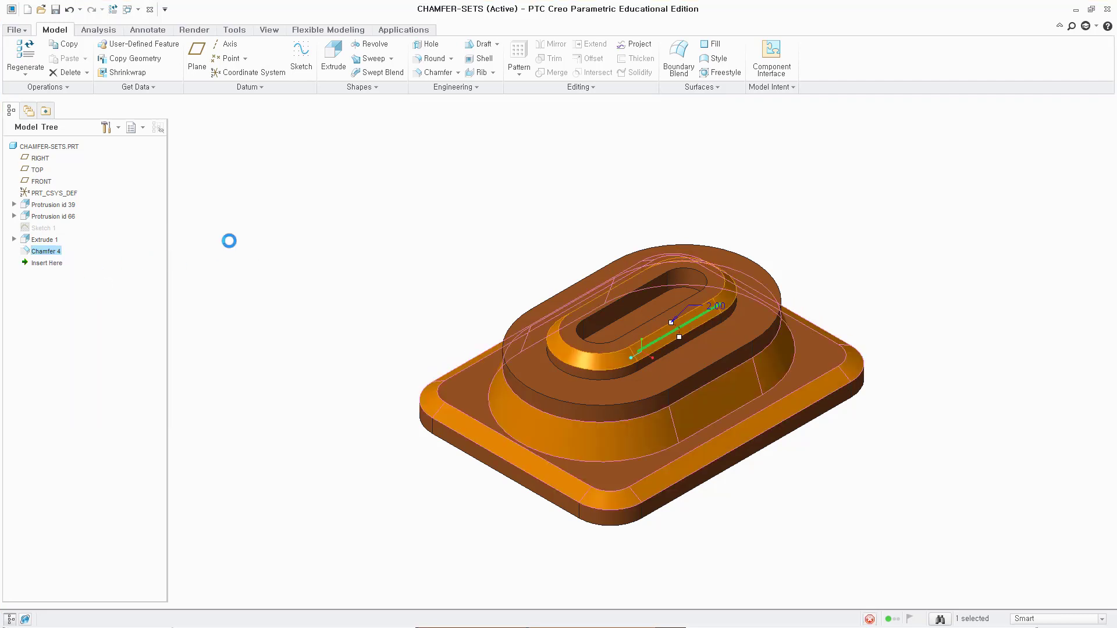
click(52, 88)
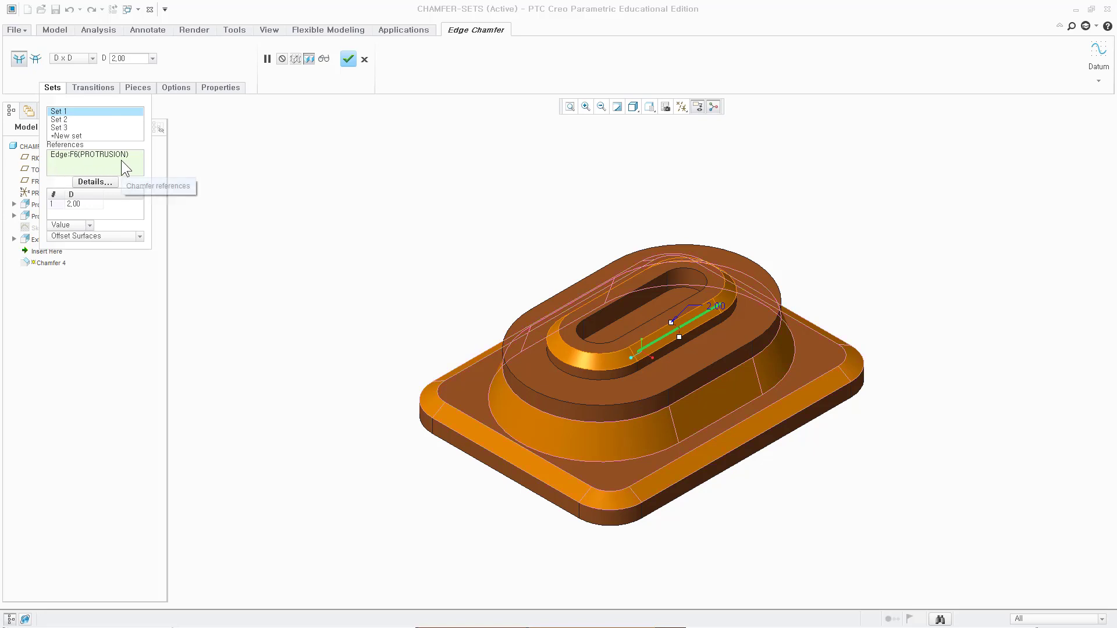
click(62, 120)
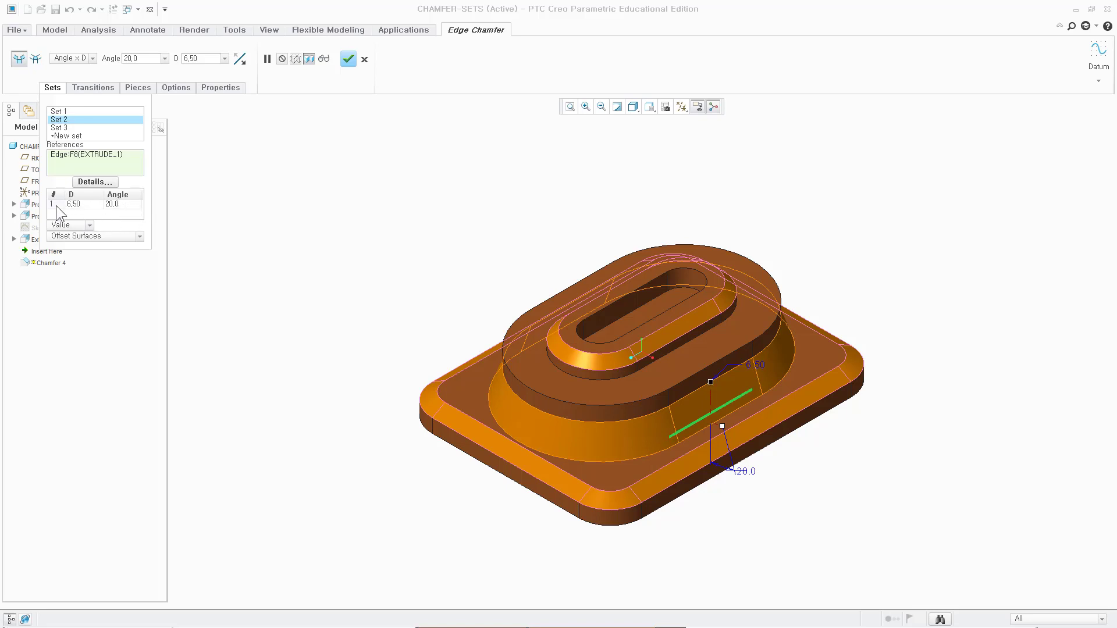
click(59, 128)
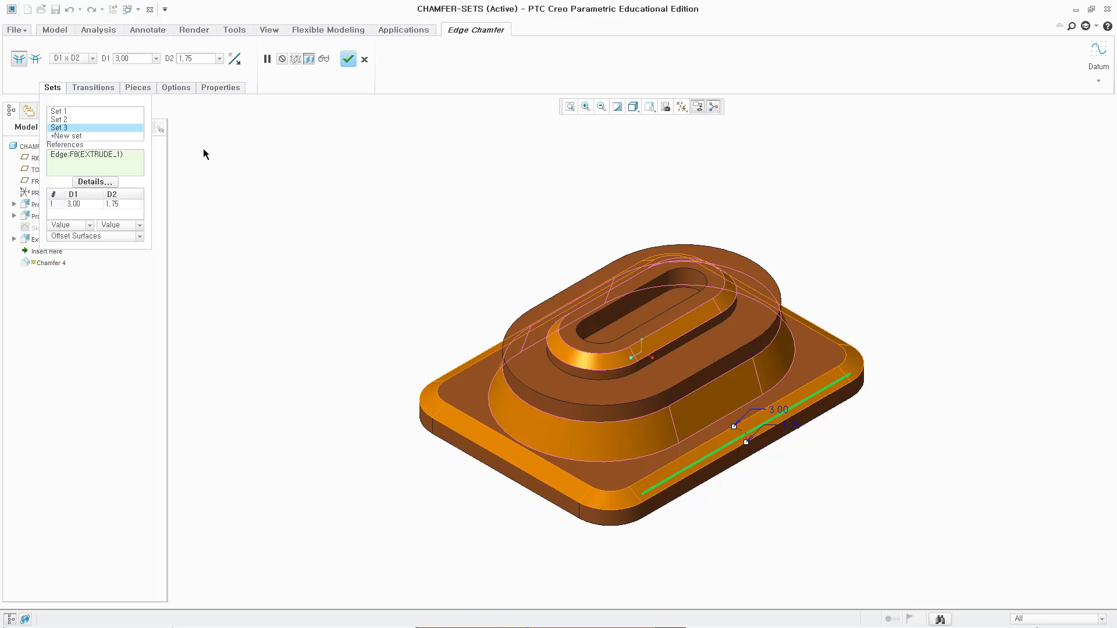
click(53, 88)
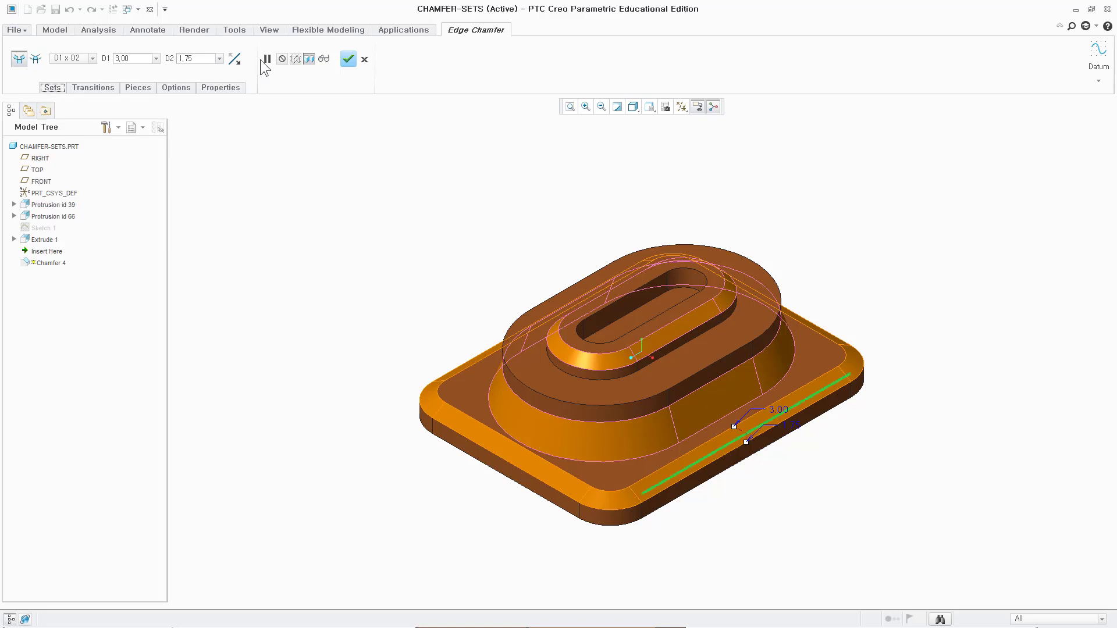
click(348, 58)
click(347, 207)
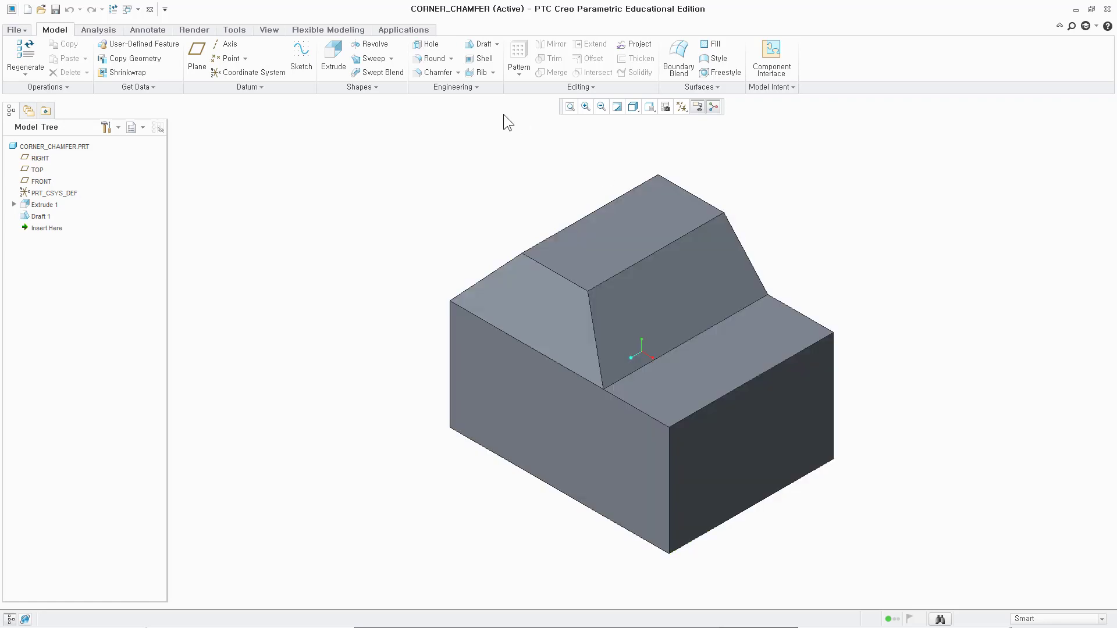
Start a corner chamfer on the lower block's front top corner, where three edges meet.
click(459, 72)
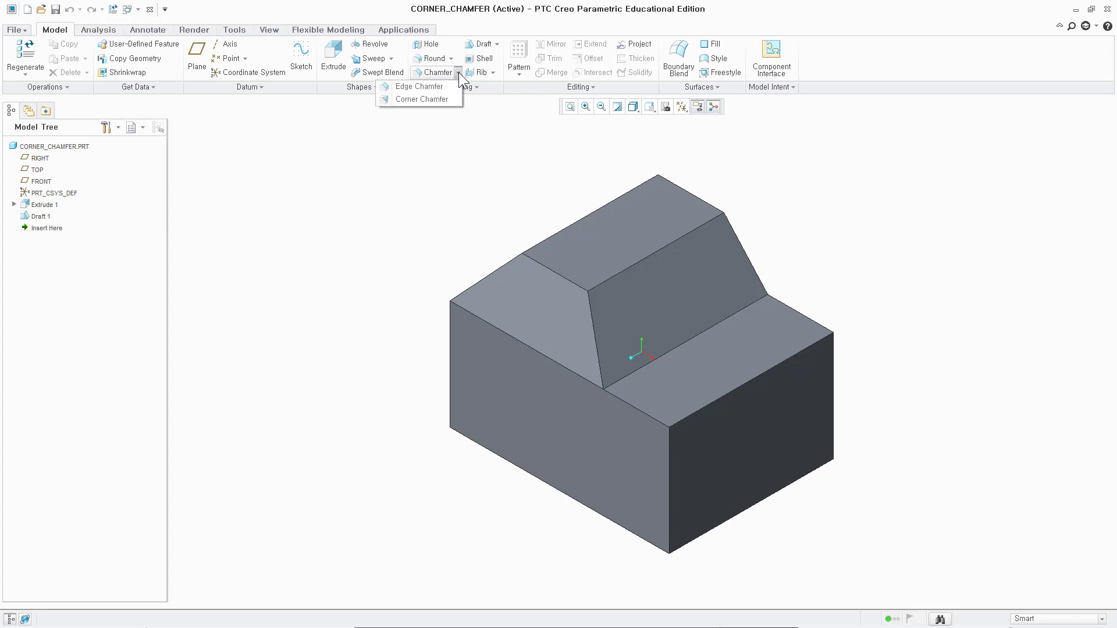
click(418, 97)
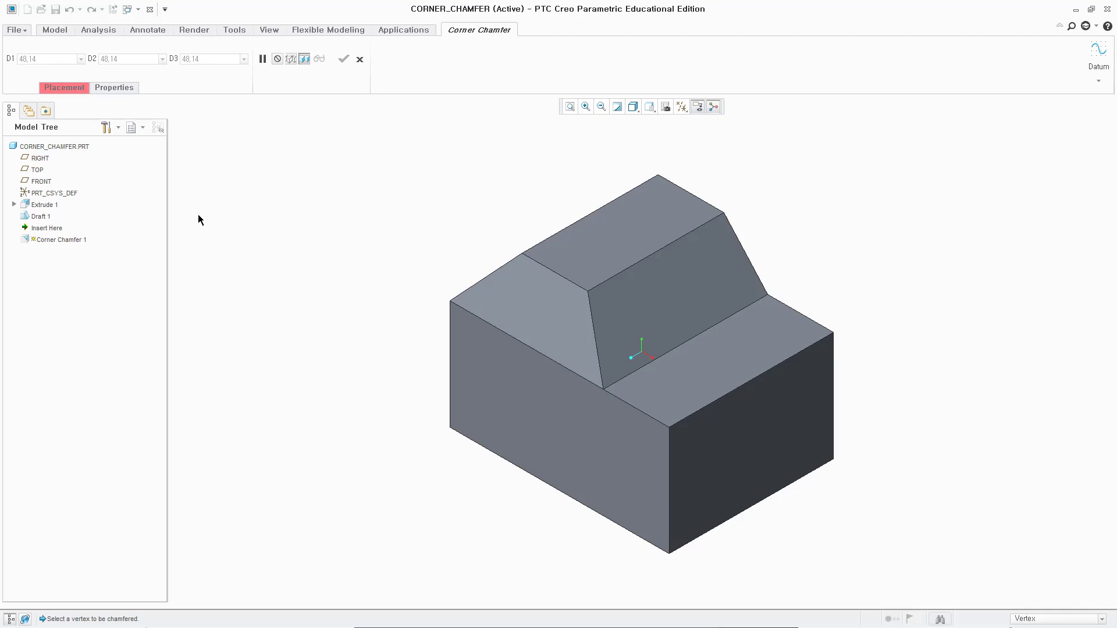
click(449, 304)
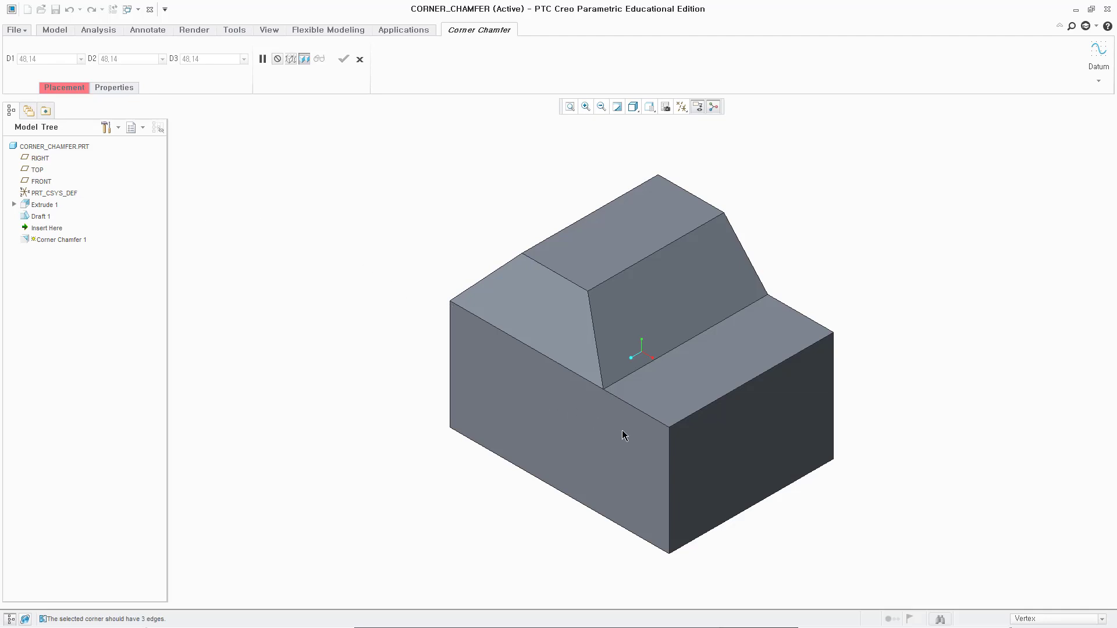
click(669, 429)
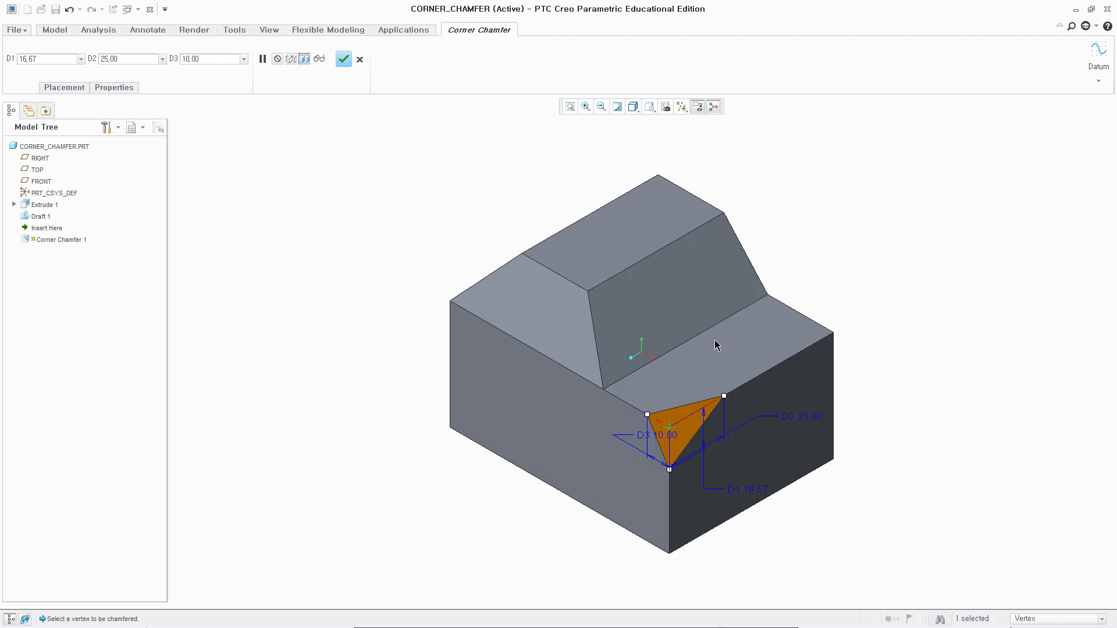
Enlarge the corner chamfer freehand to about 30.70 for D1, 39.60 for D2 and 19.80 for D3.
drag(724, 396, 755, 377)
drag(647, 414, 626, 402)
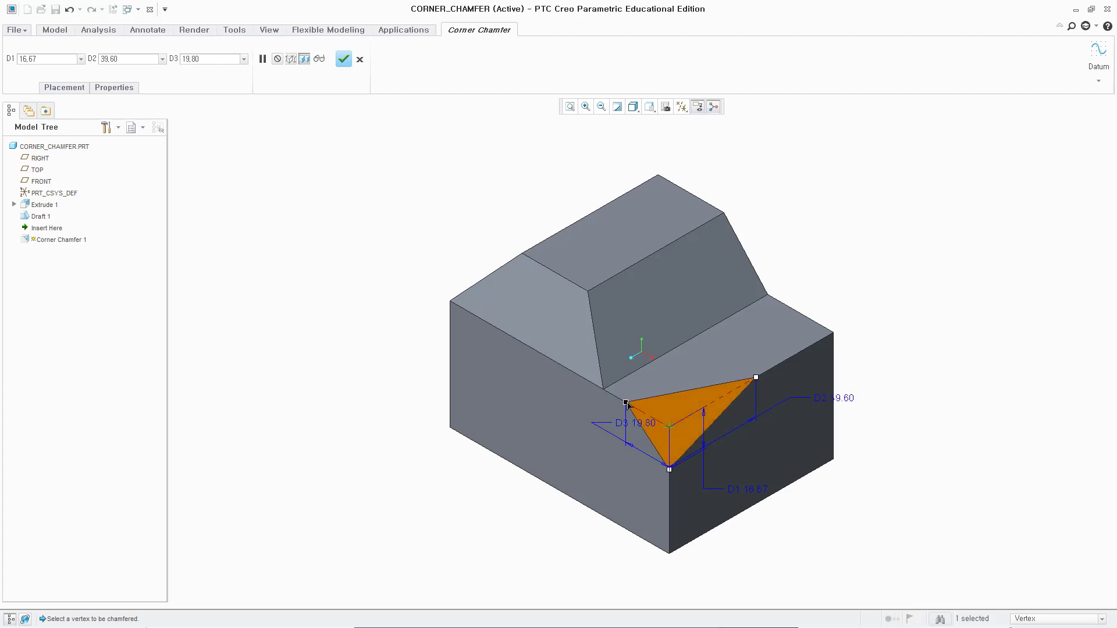
drag(669, 469, 670, 509)
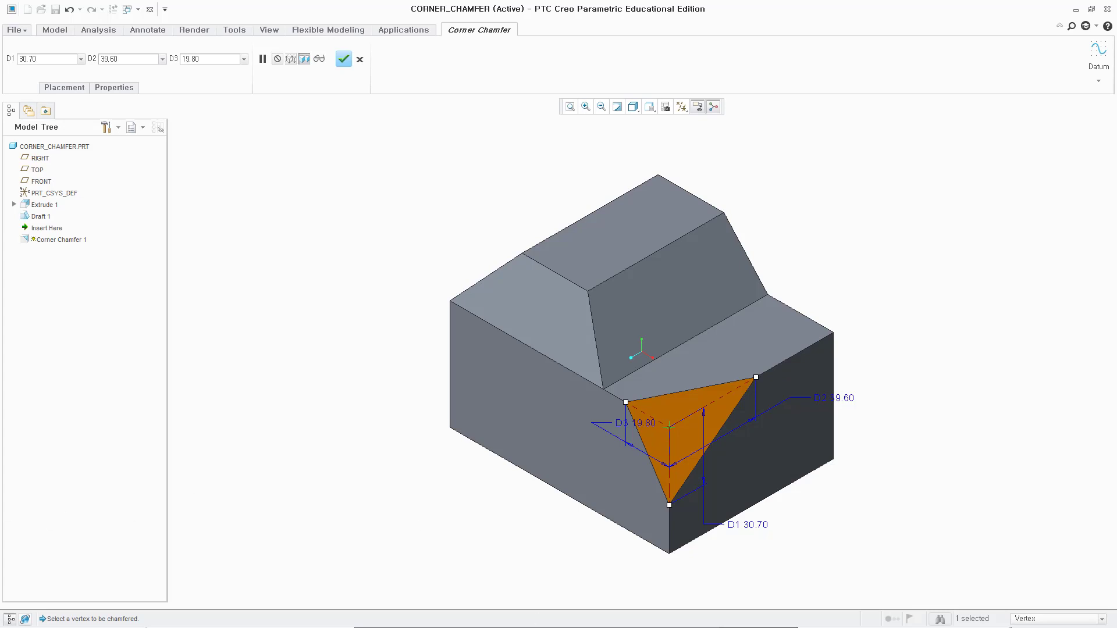
Set the corner chamfer's D1 to 15, D2 to 25 and D3 to 10, and complete the feature.
double_click(756, 525)
text(15)
key(Return)
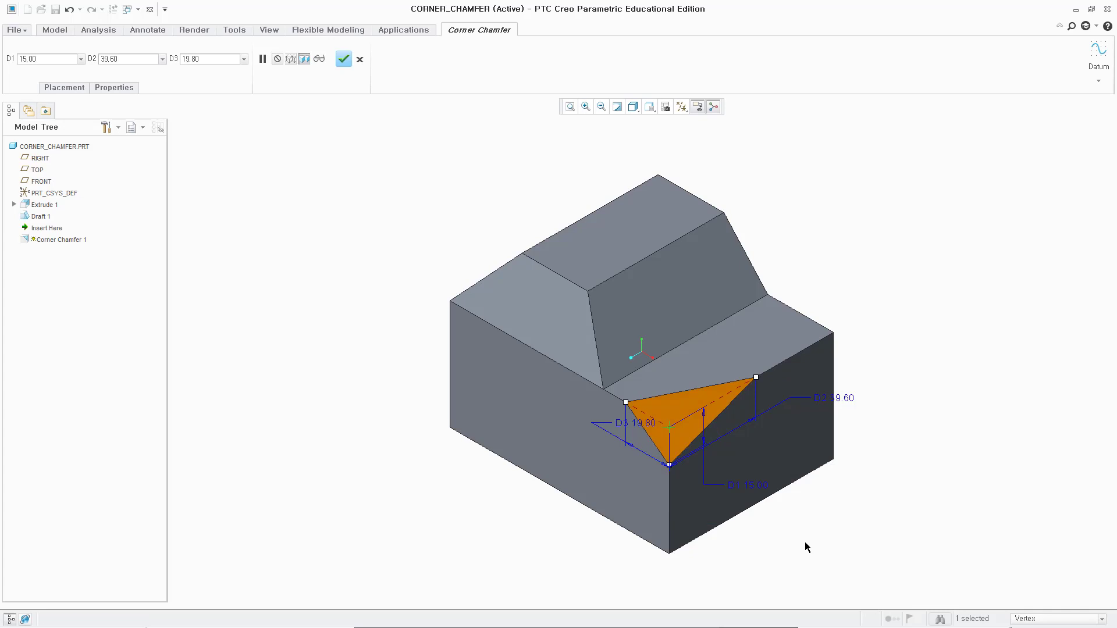
double_click(833, 400)
text(25)
key(Return)
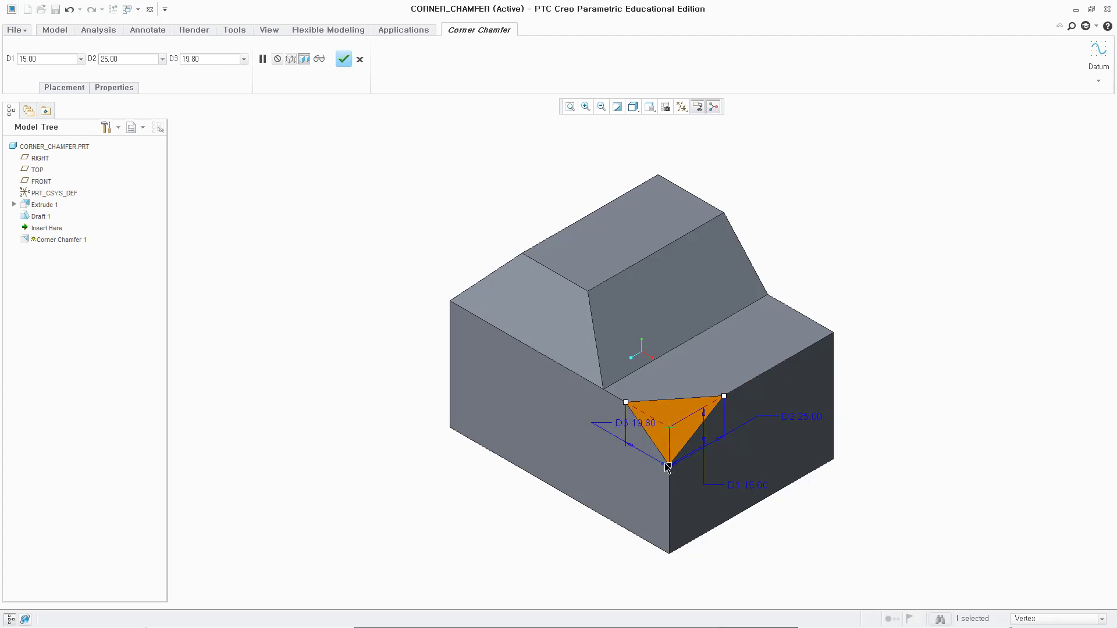
double_click(637, 425)
text(10)
key(Return)
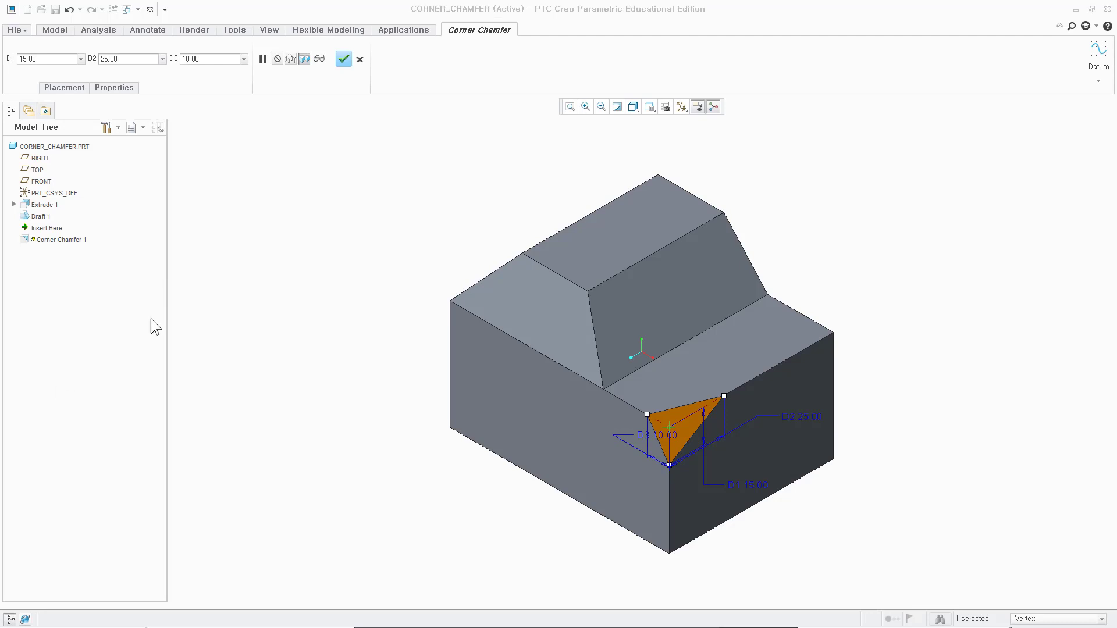
click(344, 60)
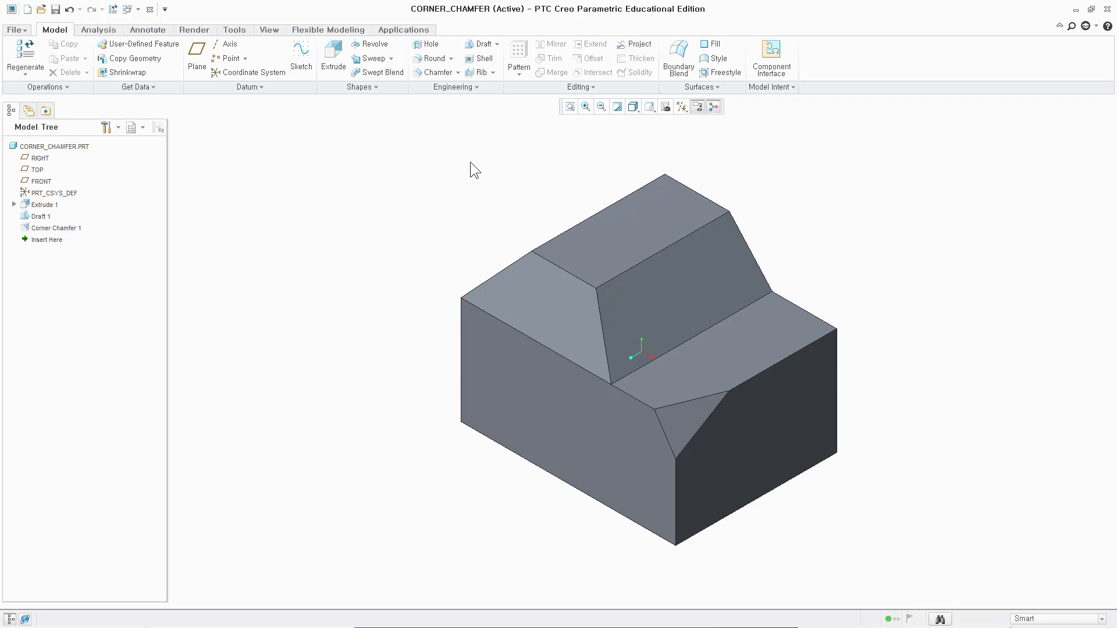
Start a second corner chamfer on the front top corner of the raised drafted block.
click(458, 72)
click(415, 99)
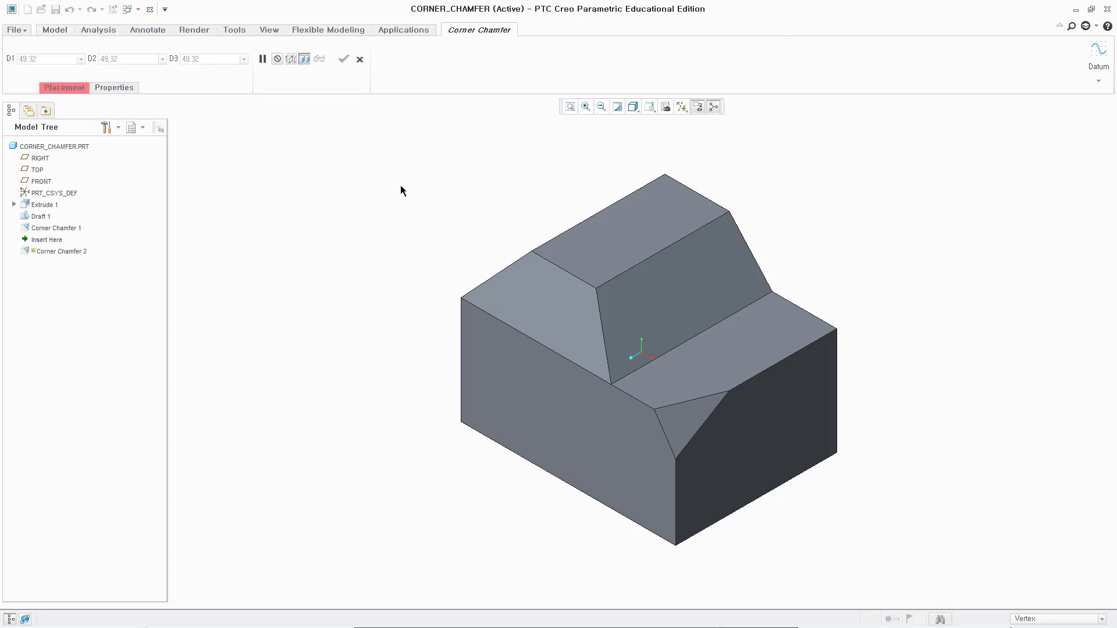
click(61, 89)
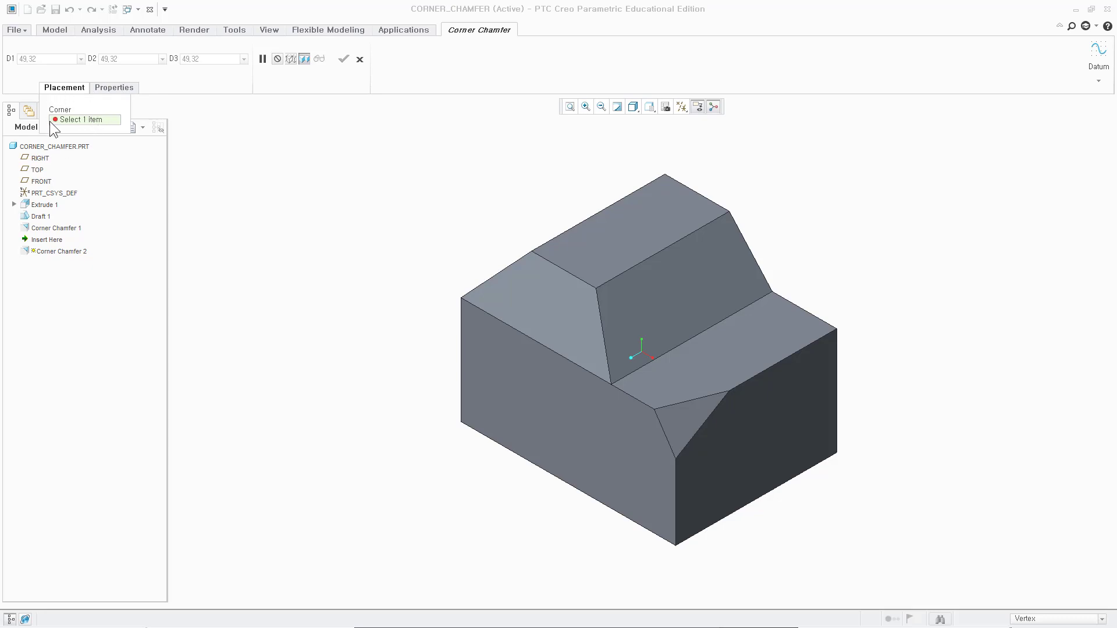
click(597, 287)
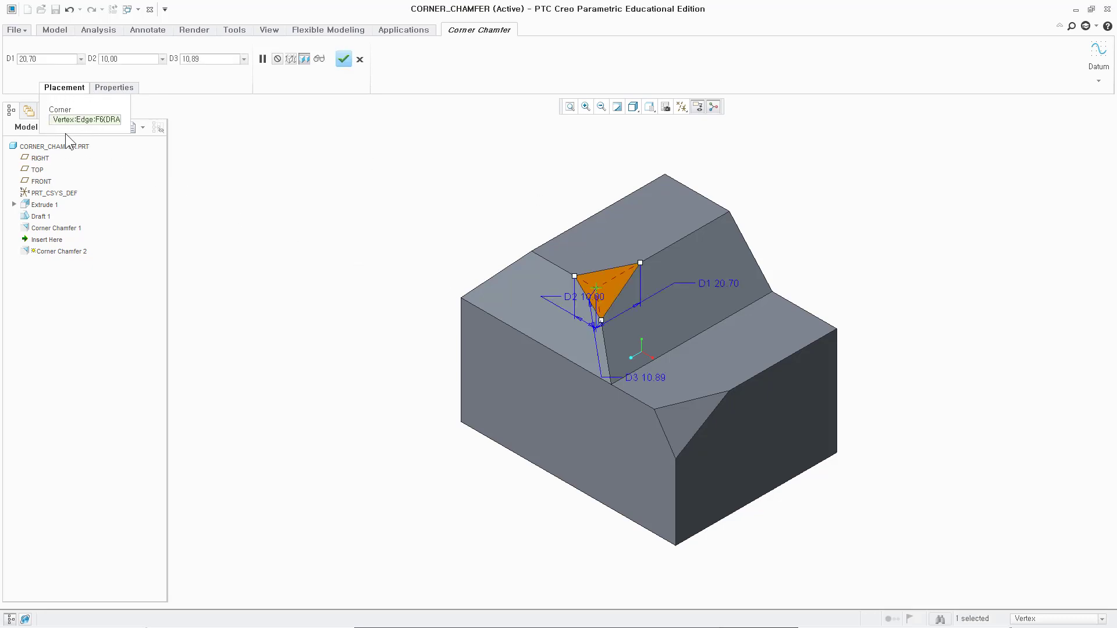
click(64, 88)
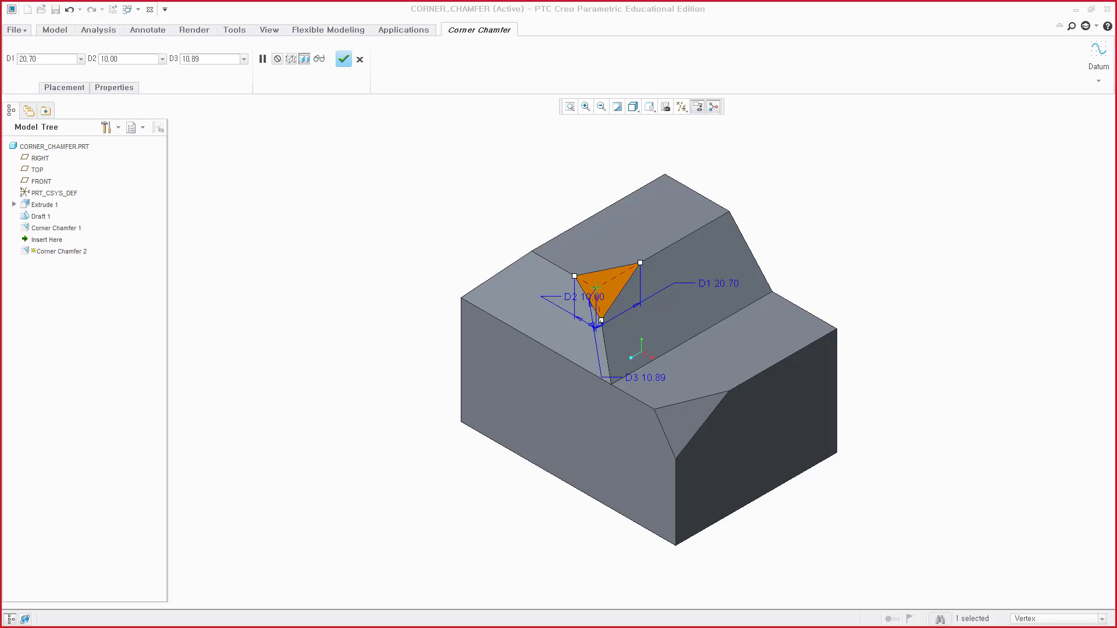
Set D1, D2 and D3 of the second corner chamfer to 10 each and complete the feature.
double_click(727, 284)
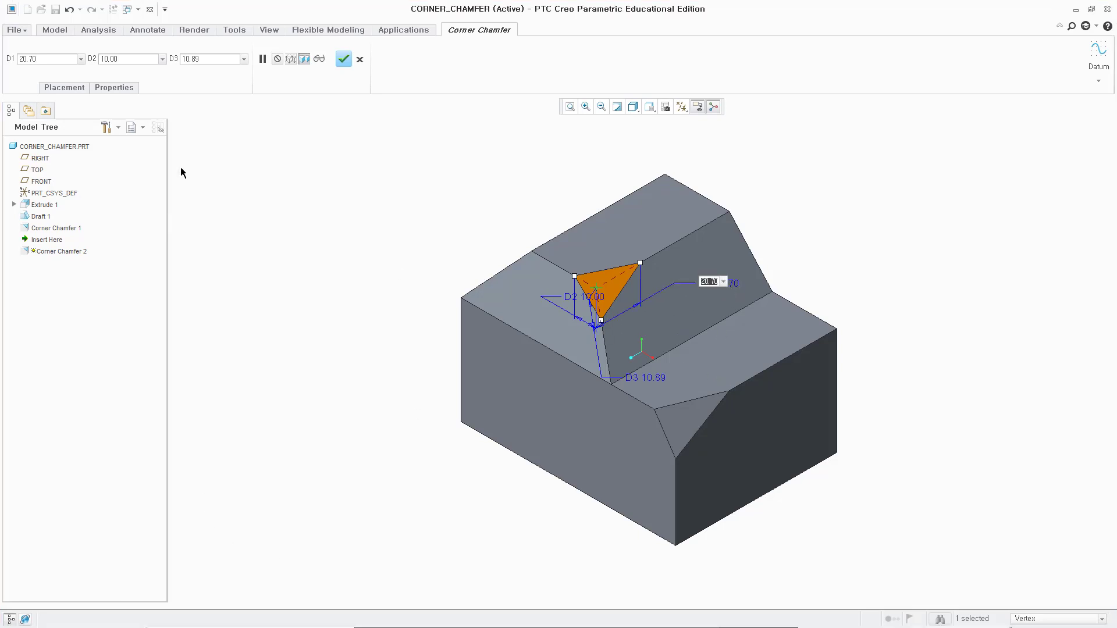
text(10)
key(Return)
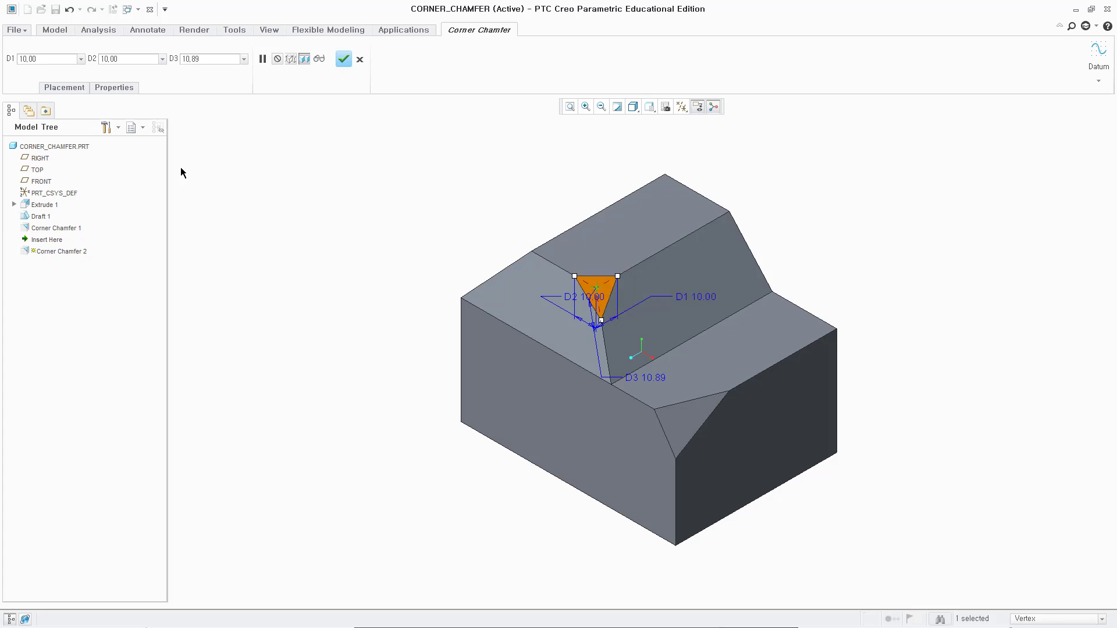
double_click(586, 298)
text(10)
key(Return)
double_click(647, 377)
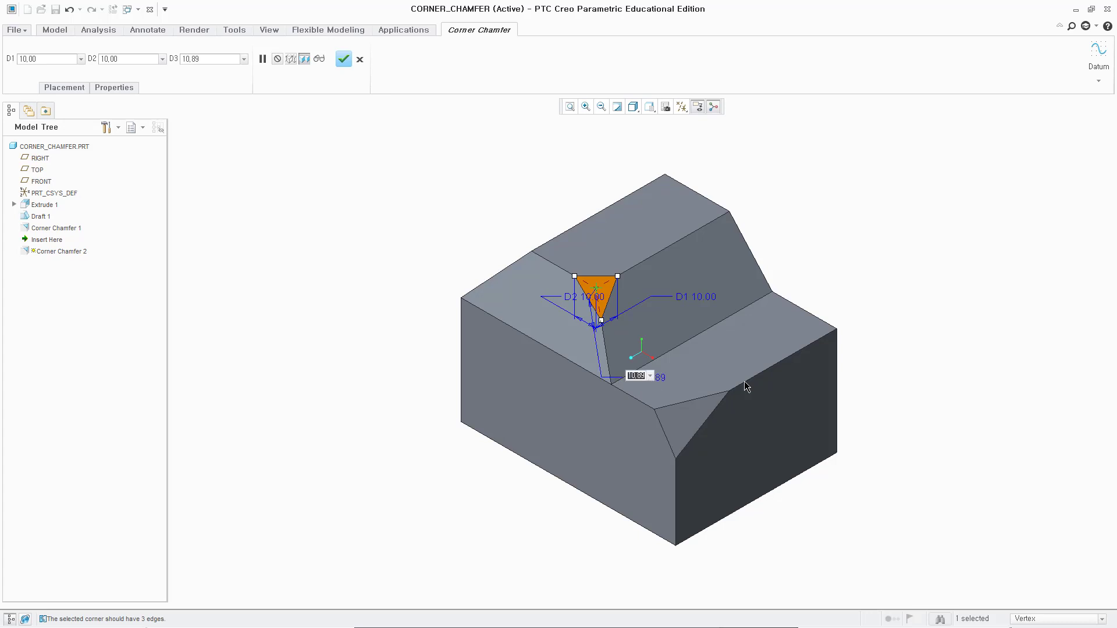
text(10)
key(Return)
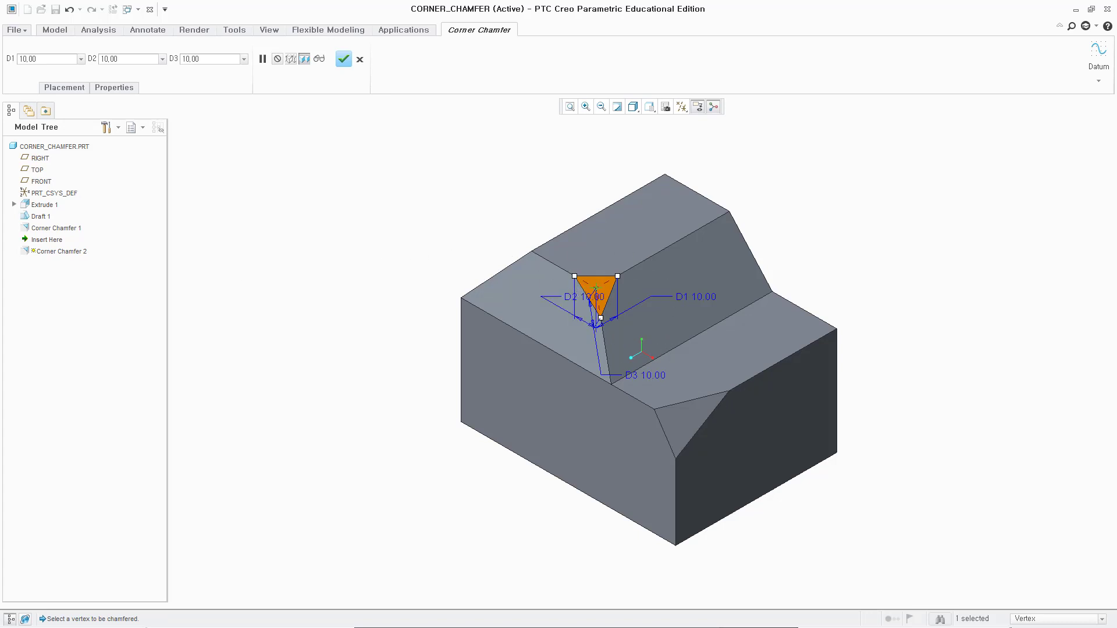
click(343, 59)
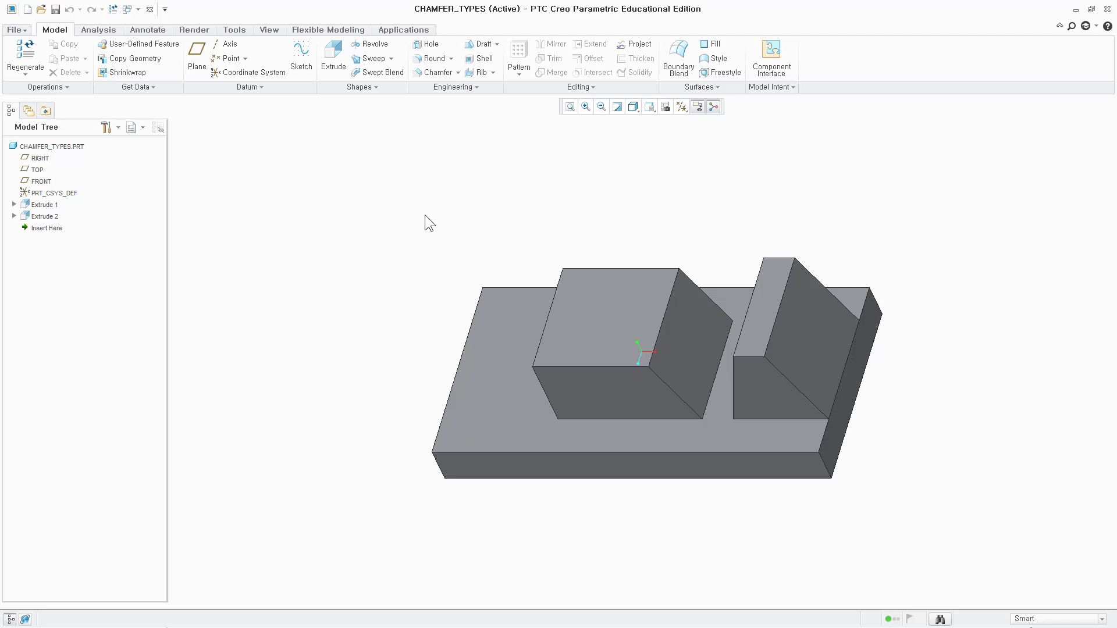
Create a D x D edge chamfer between the two opposite side faces of the smaller raised block, with D set to 10.
click(437, 74)
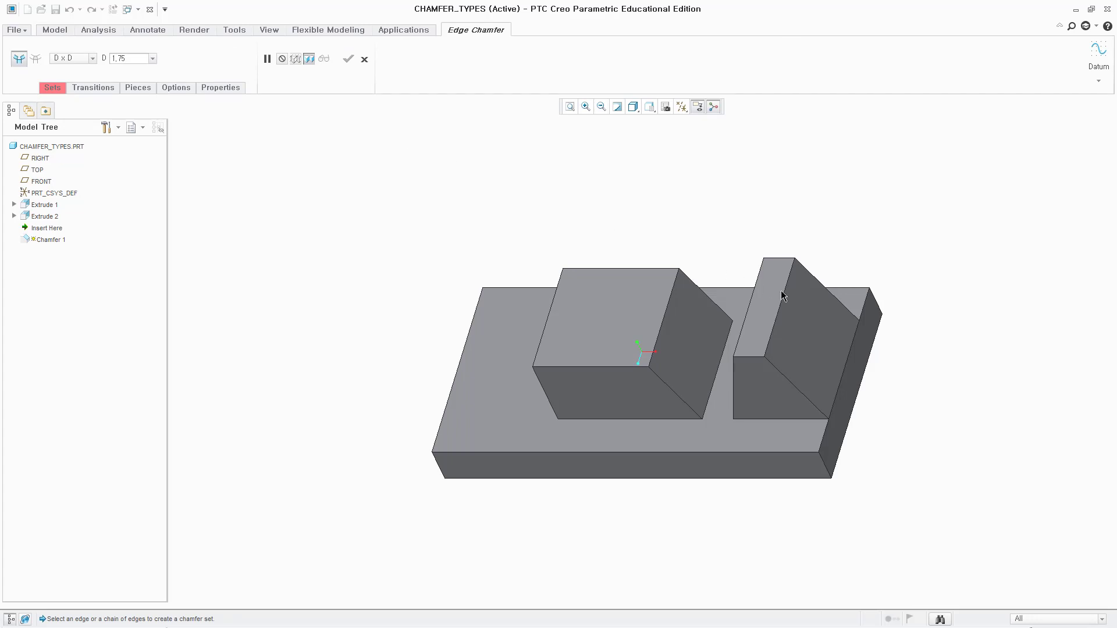
click(832, 348)
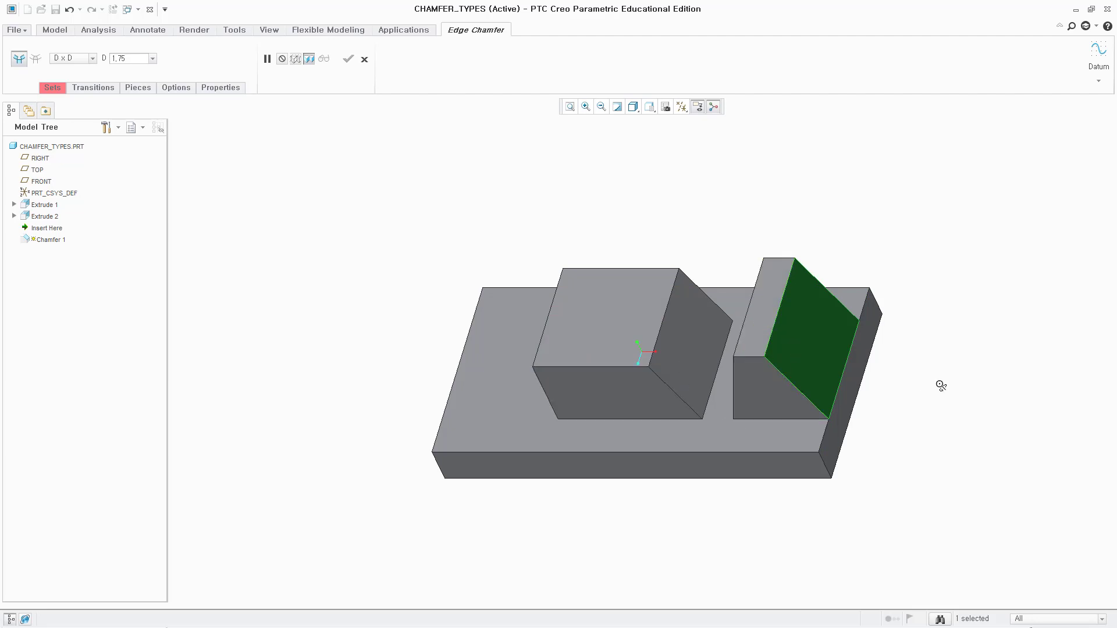
middle_drag(941, 384, 780, 341)
ctrl+click(758, 337)
mouse_move(917, 377)
middle_down()
mouse_move(867, 369)
mouse_move(923, 362)
mouse_move(918, 379)
mouse_move(918, 340)
mouse_move(918, 364)
mouse_move(884, 366)
middle_up()
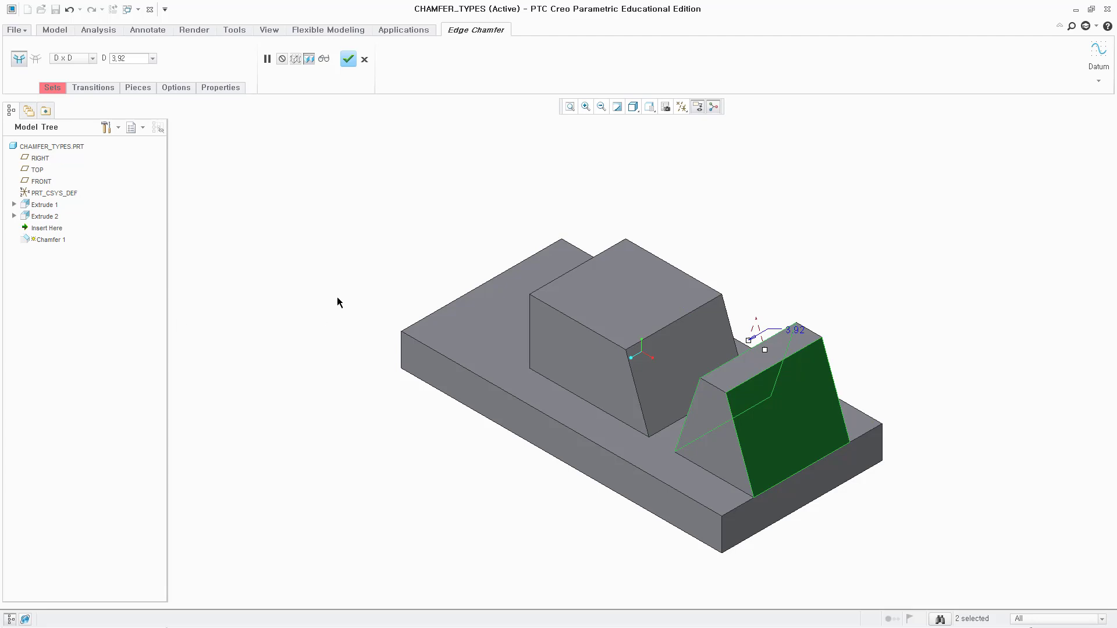
double_click(135, 61)
text(10)
key(Return)
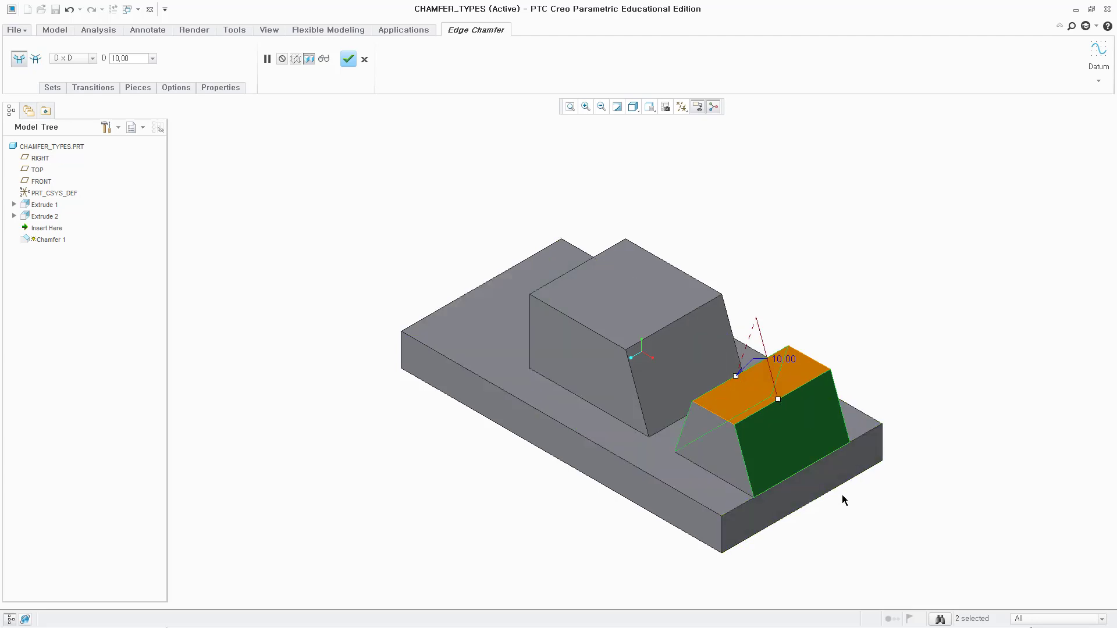
click(348, 59)
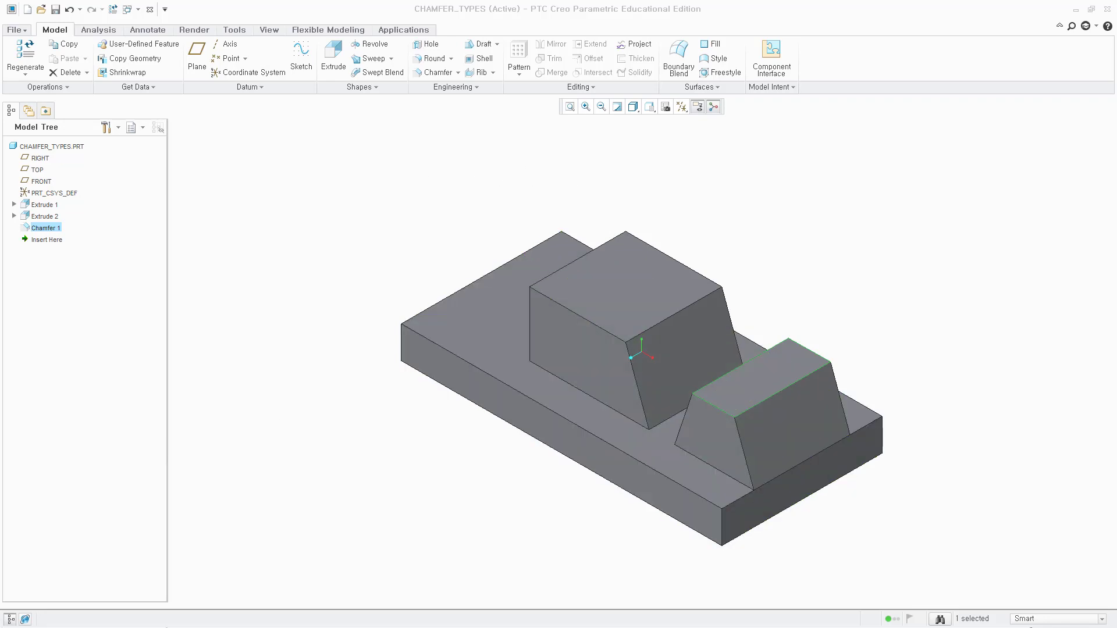
Create a D x D edge chamfer between the facing sloped surfaces of the large and small raised blocks, with D set to 9.
click(434, 73)
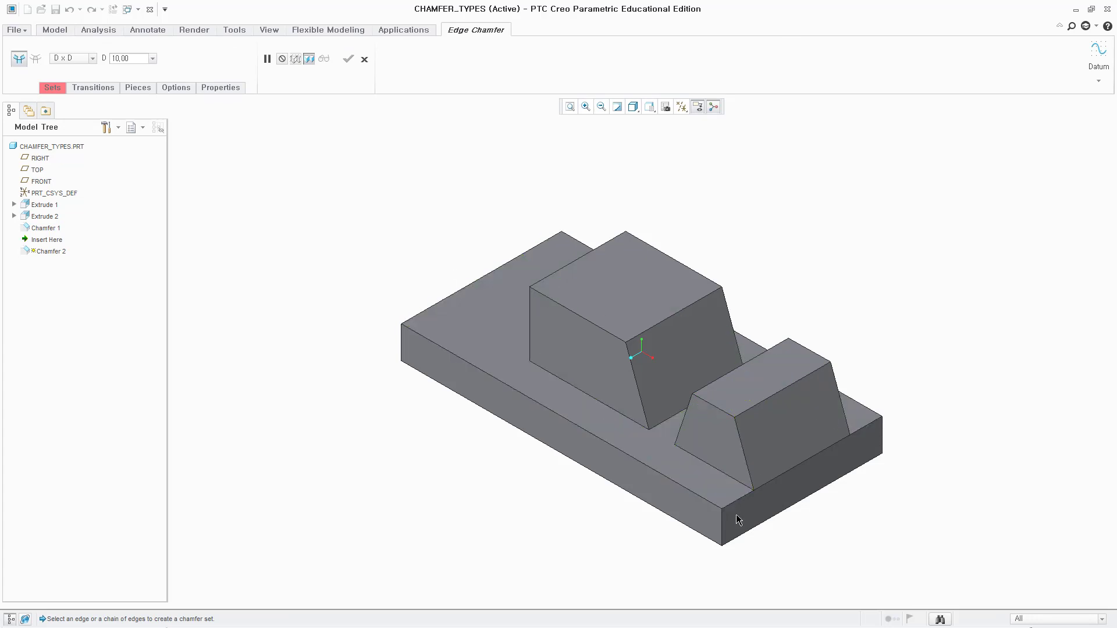
mouse_move(891, 539)
middle_down()
mouse_move(858, 494)
mouse_move(921, 495)
mouse_move(861, 539)
mouse_move(918, 525)
mouse_move(895, 536)
middle_up()
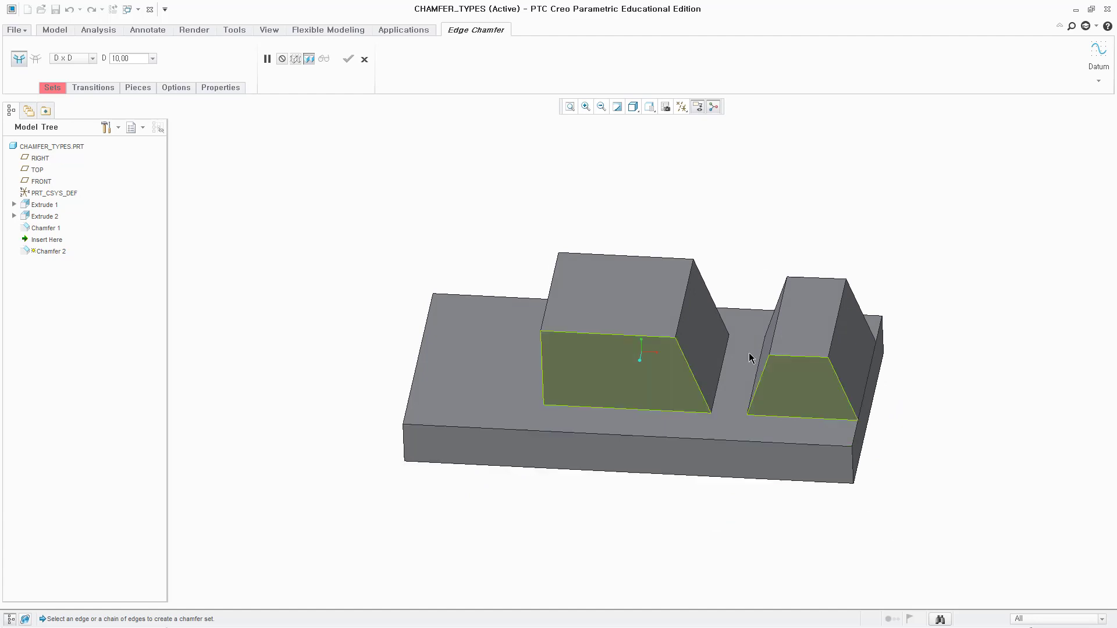
click(709, 356)
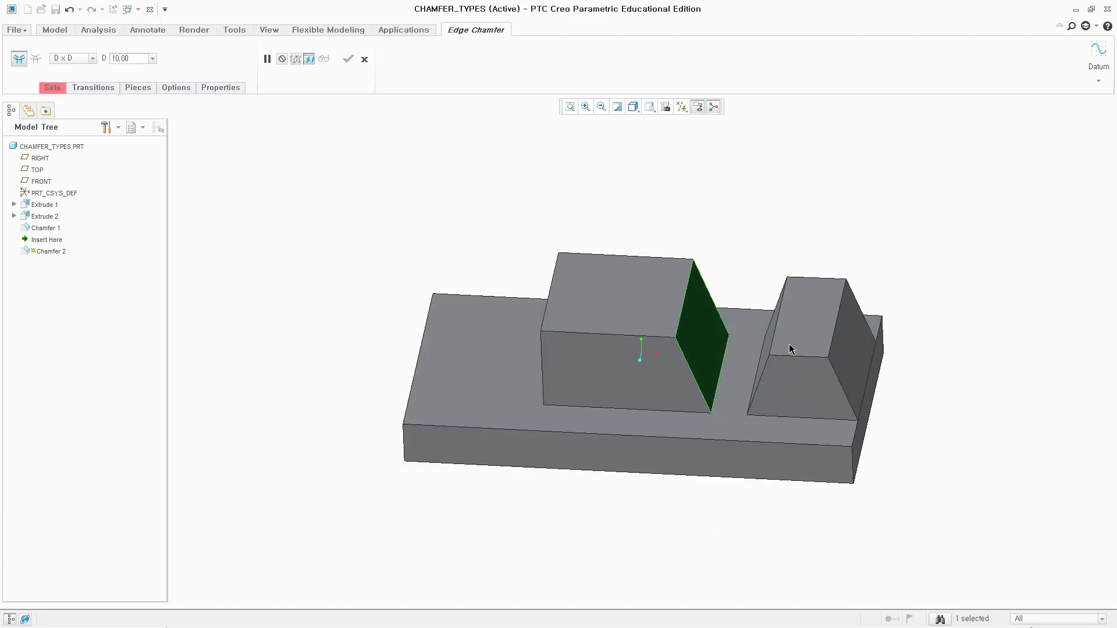
middle_drag(964, 377, 828, 358)
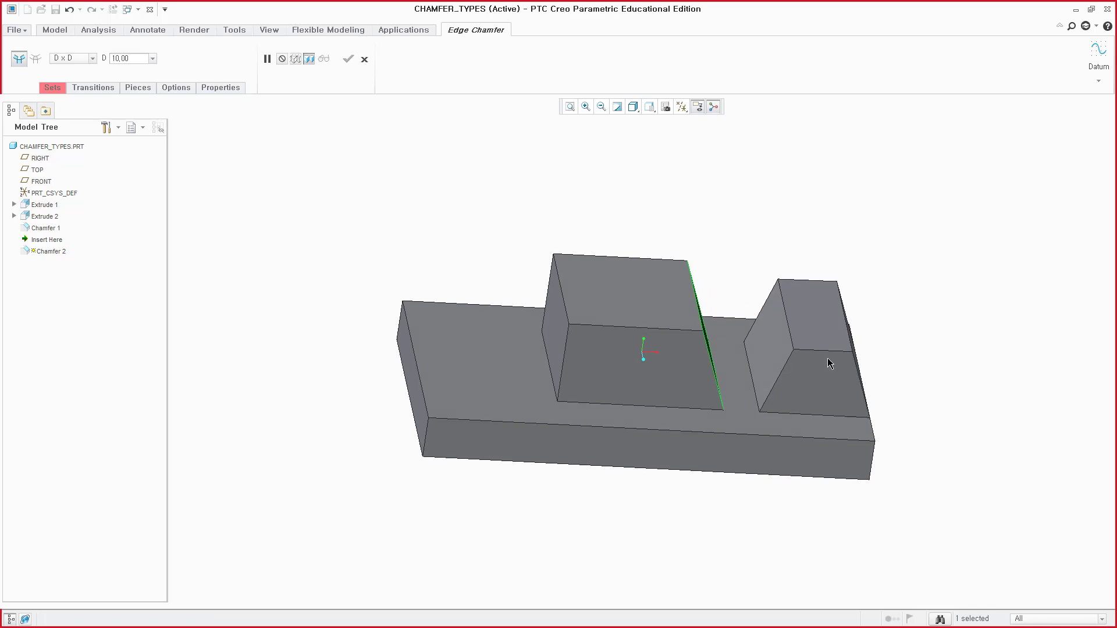
ctrl+click(772, 368)
mouse_move(970, 407)
middle_down()
mouse_move(933, 406)
mouse_move(973, 399)
mouse_move(948, 406)
mouse_move(960, 407)
middle_up()
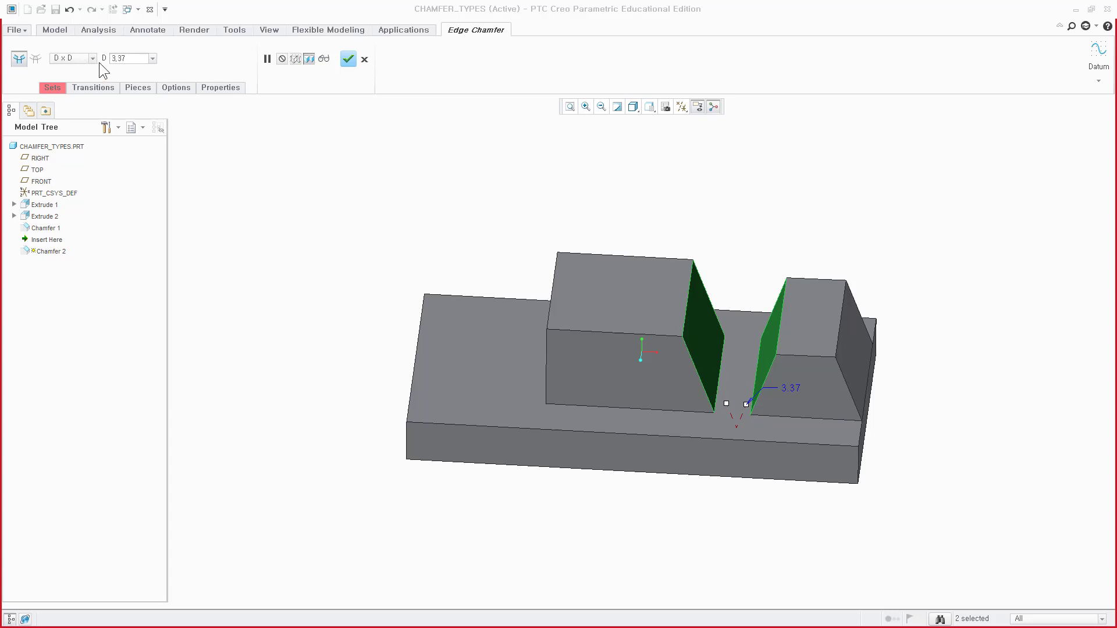
click(145, 57)
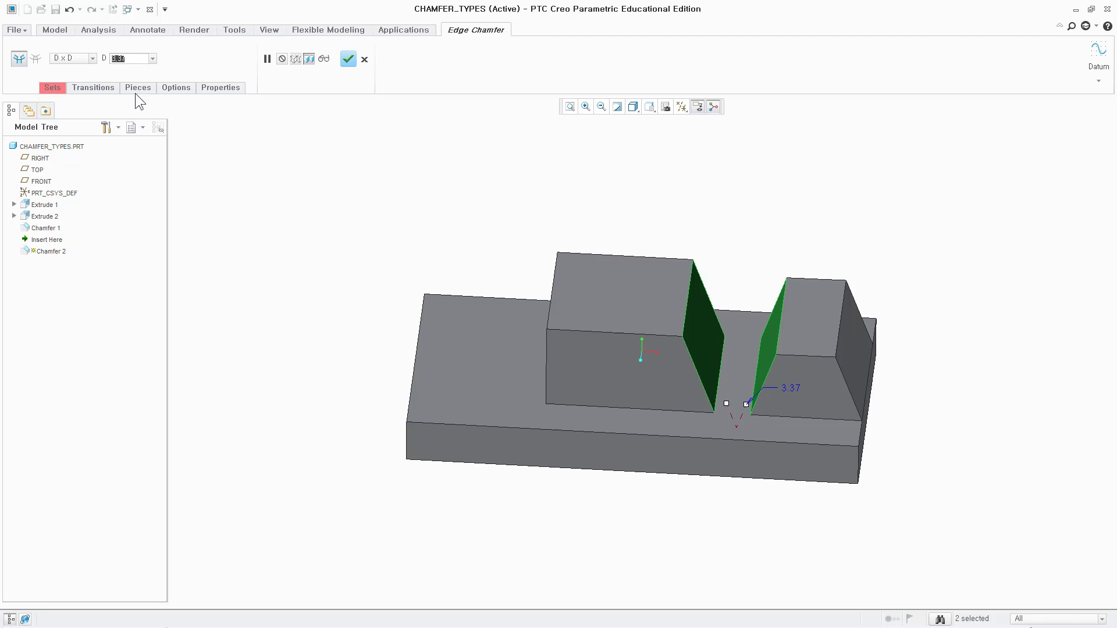
text(9)
key(Return)
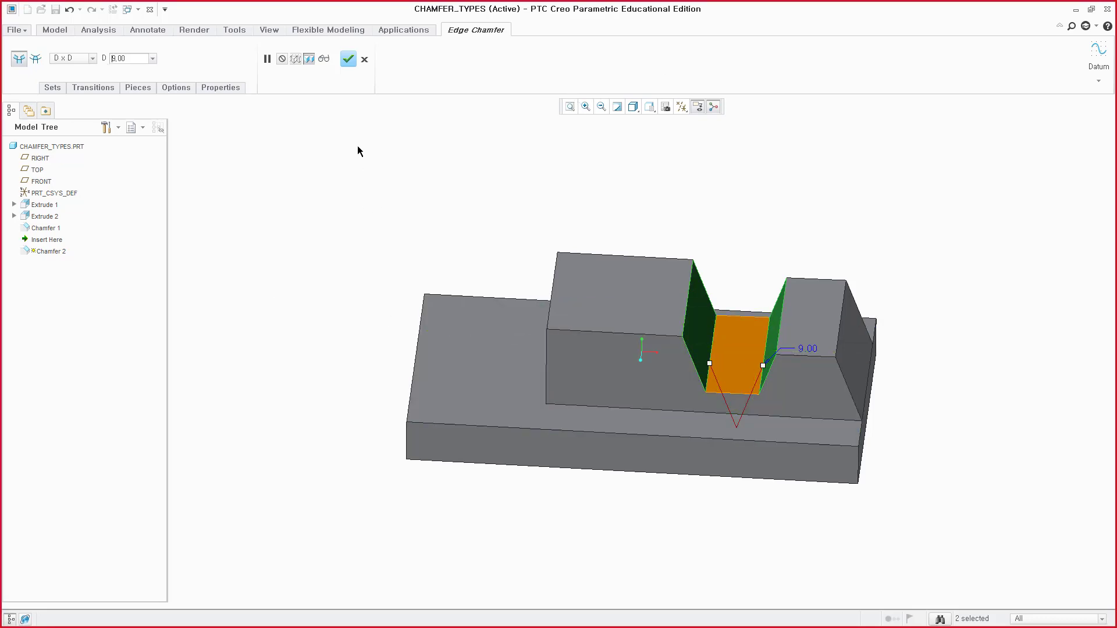
click(349, 60)
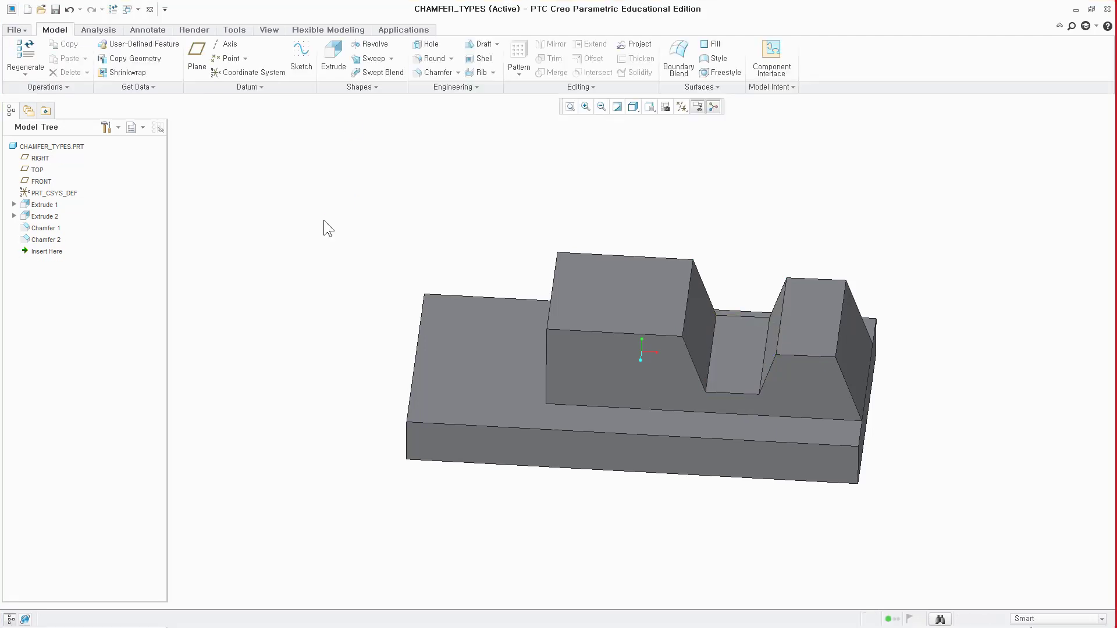
Examine the profile of the two surface-to-surface chamfers in the default, straight-on and tilted views.
key(ctrl+d)
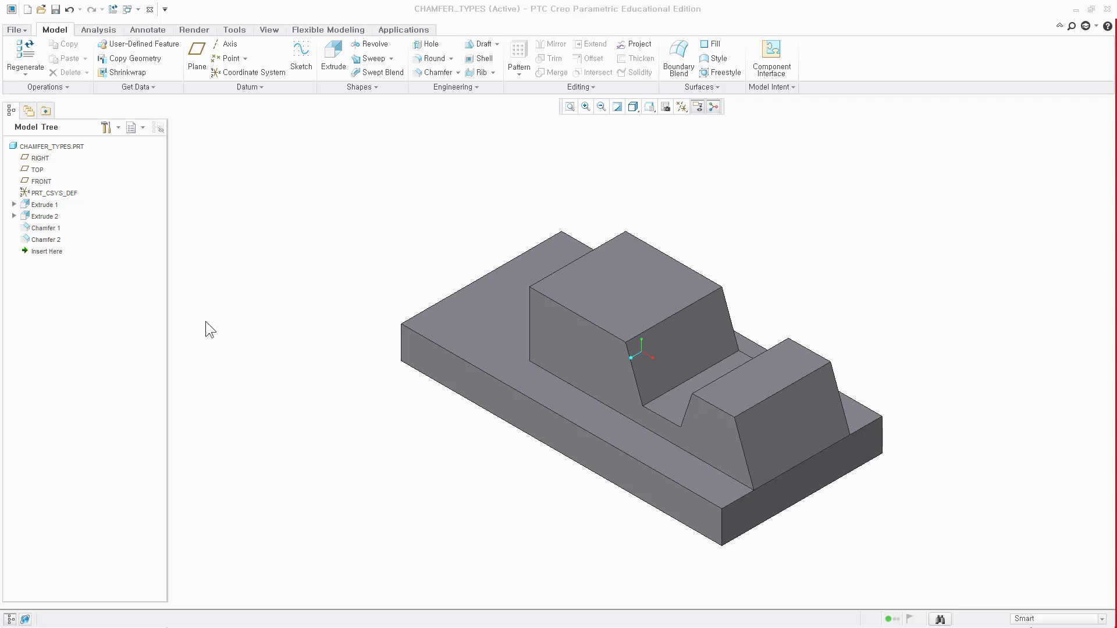
click(649, 107)
click(573, 163)
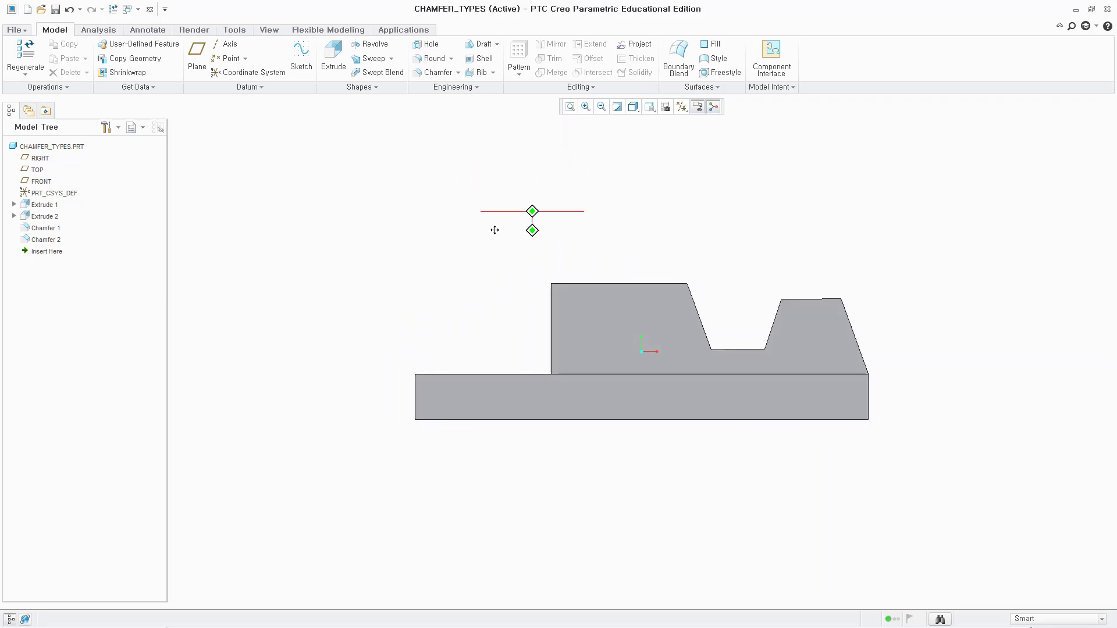
shift+middle_drag(553, 225, 484, 265)
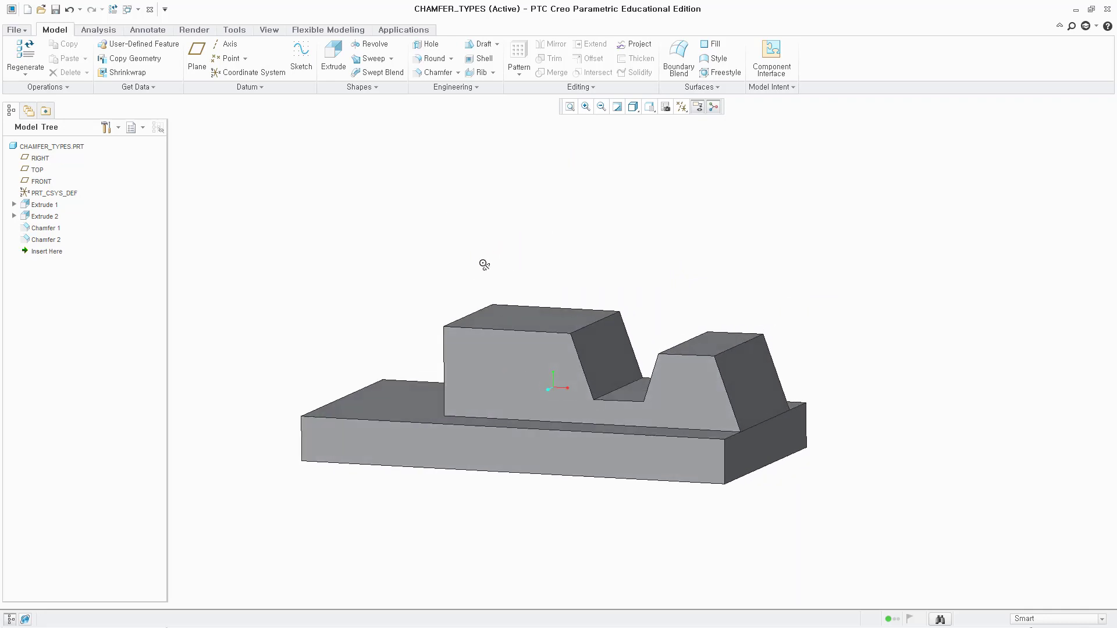
Start an edge chamfer between the large raised block's top face and its adjoining sloped face, using the O x O dimension scheme.
click(431, 74)
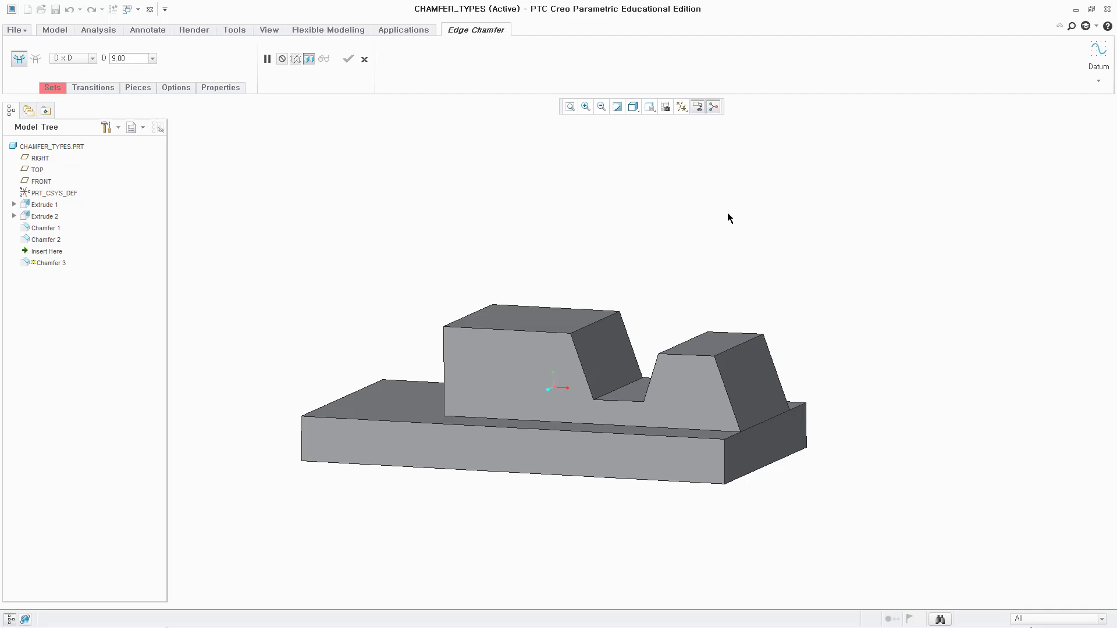
click(559, 321)
middle_drag(665, 244, 658, 306)
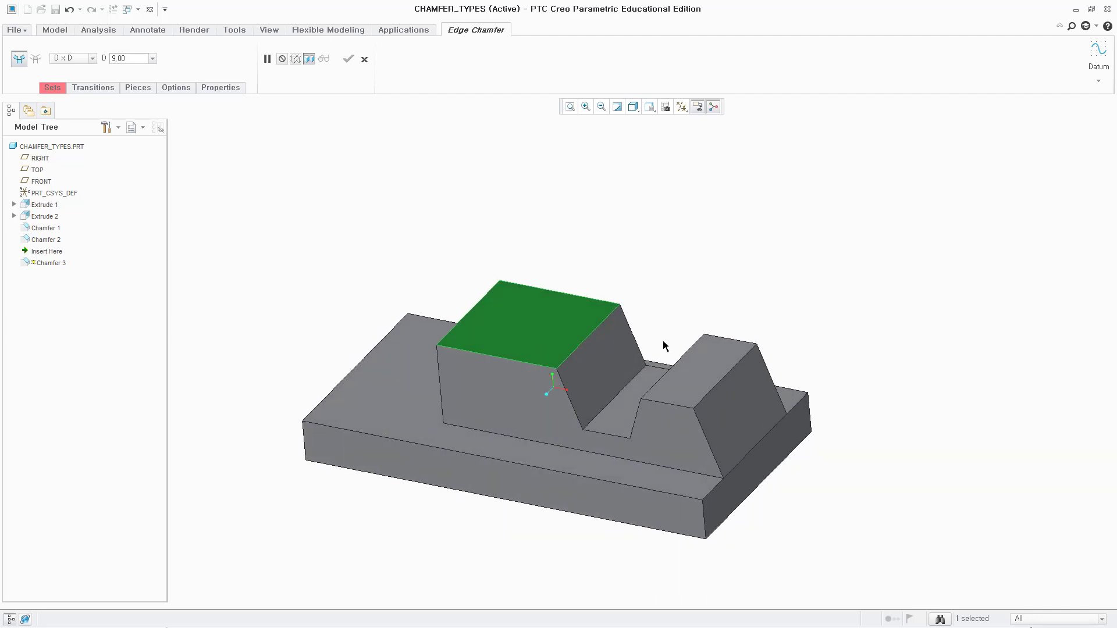
ctrl+click(631, 383)
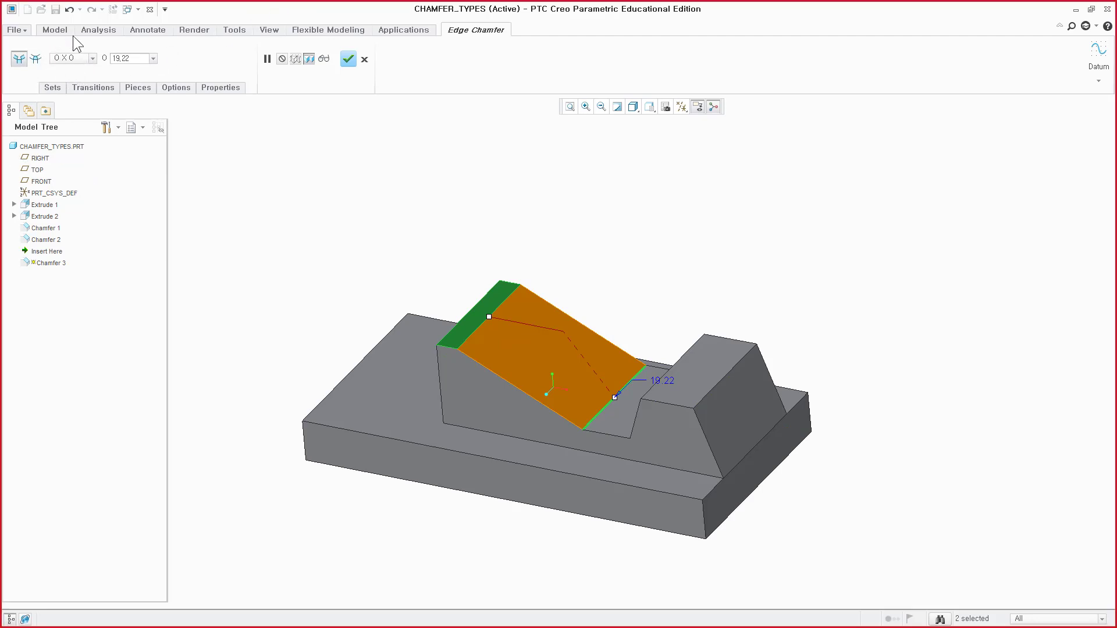
click(91, 58)
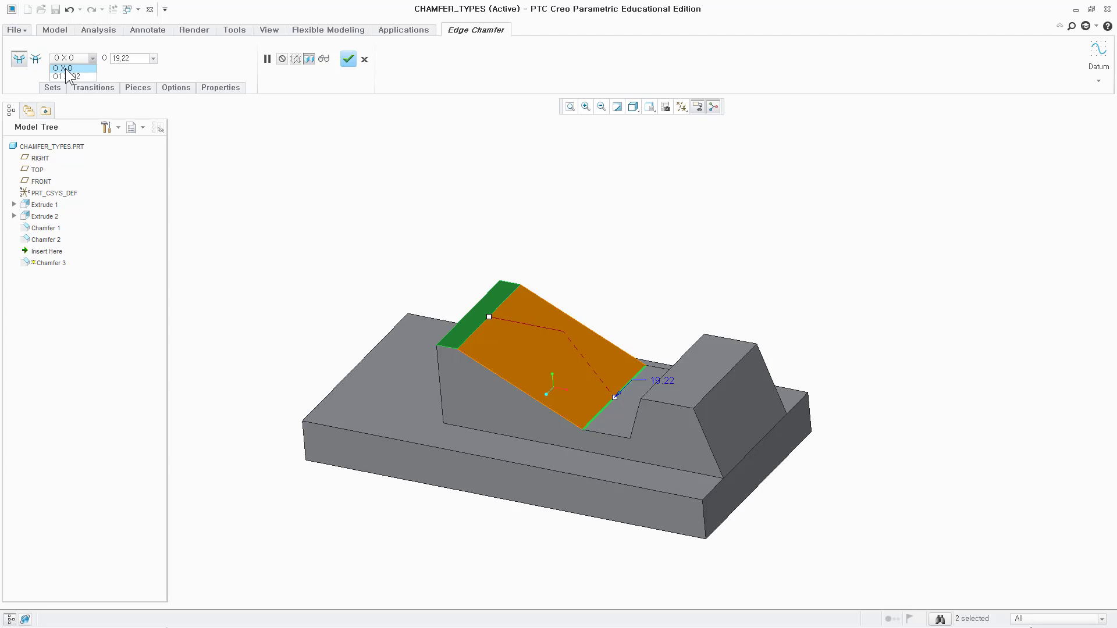
click(66, 69)
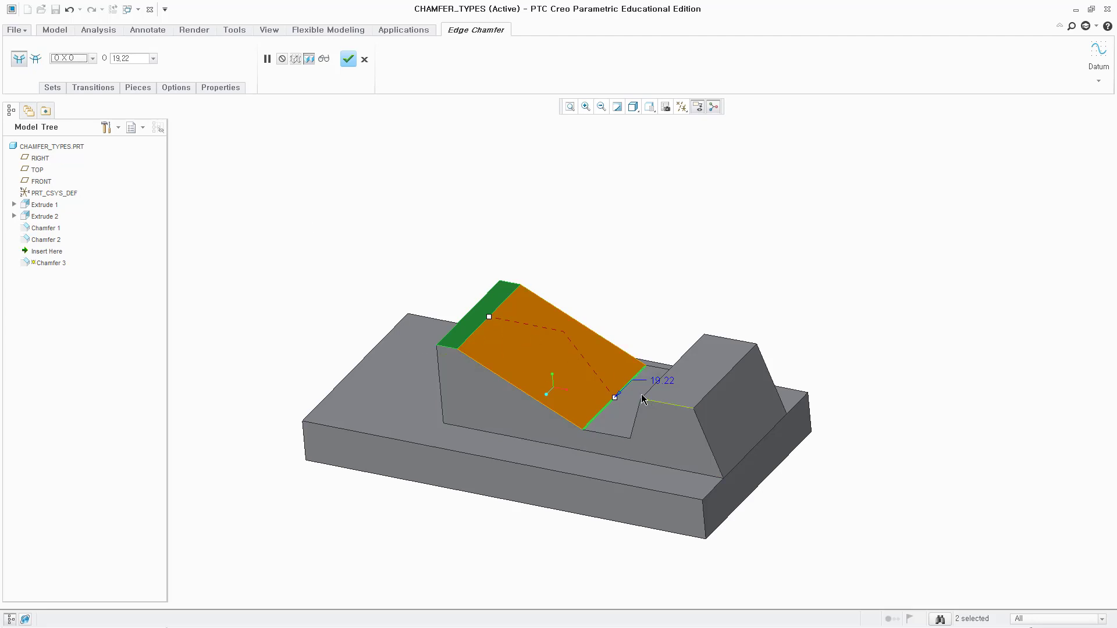
Set the O offset of the large block's top-to-slope chamfer to 12, complete the feature and restore the default view.
mouse_move(616, 398)
mouse_down()
mouse_move(596, 395)
mouse_move(617, 399)
mouse_move(608, 389)
mouse_up()
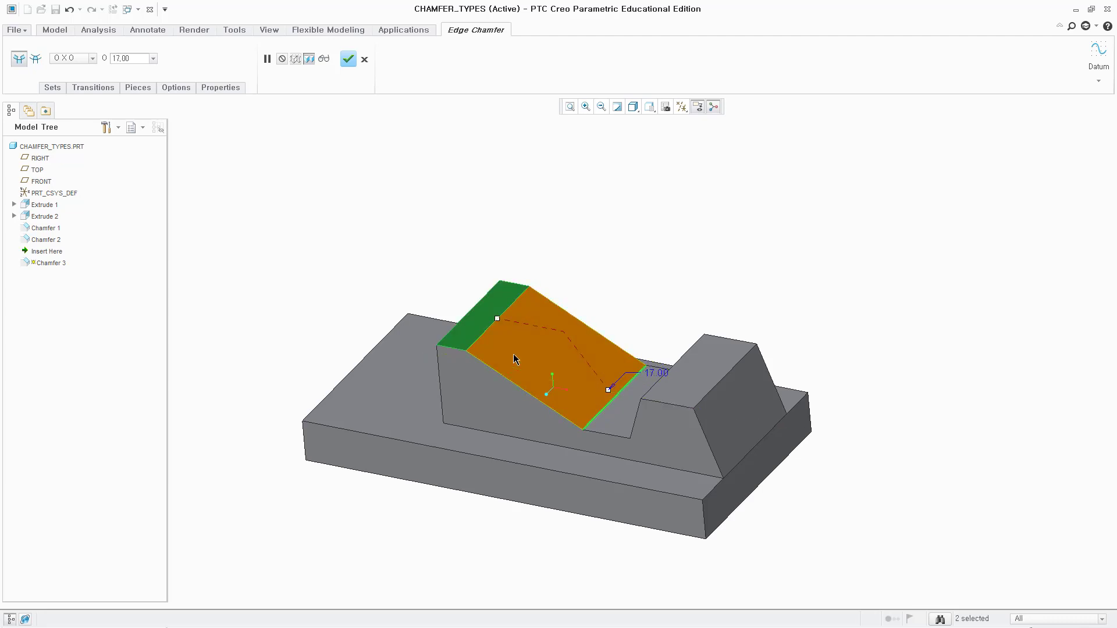
double_click(123, 59)
text(12)
key(Return)
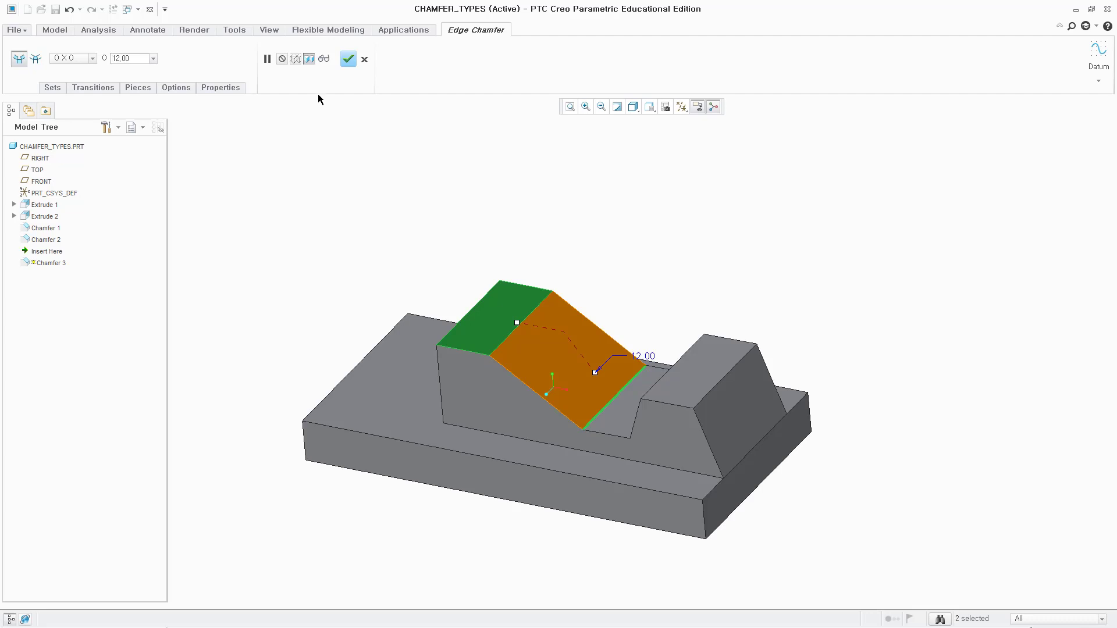
click(350, 60)
middle_drag(342, 230, 366, 214)
key(ctrl+d)
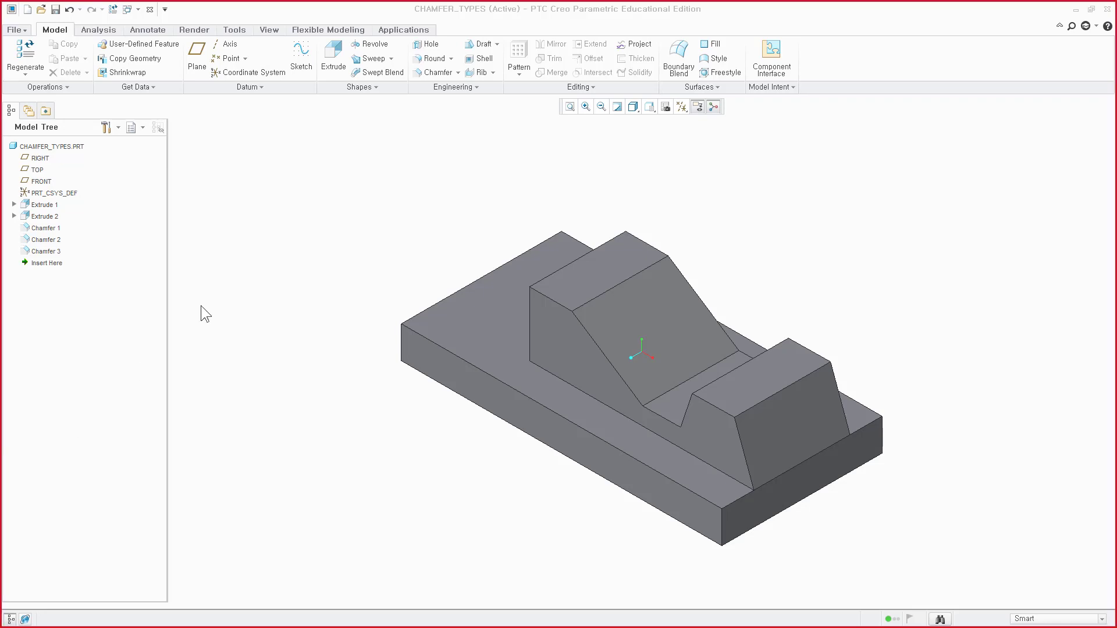
Create an O x O edge chamfer between the base plate's top surface and the large raised block's vertical end face, with O set to 13.
click(435, 73)
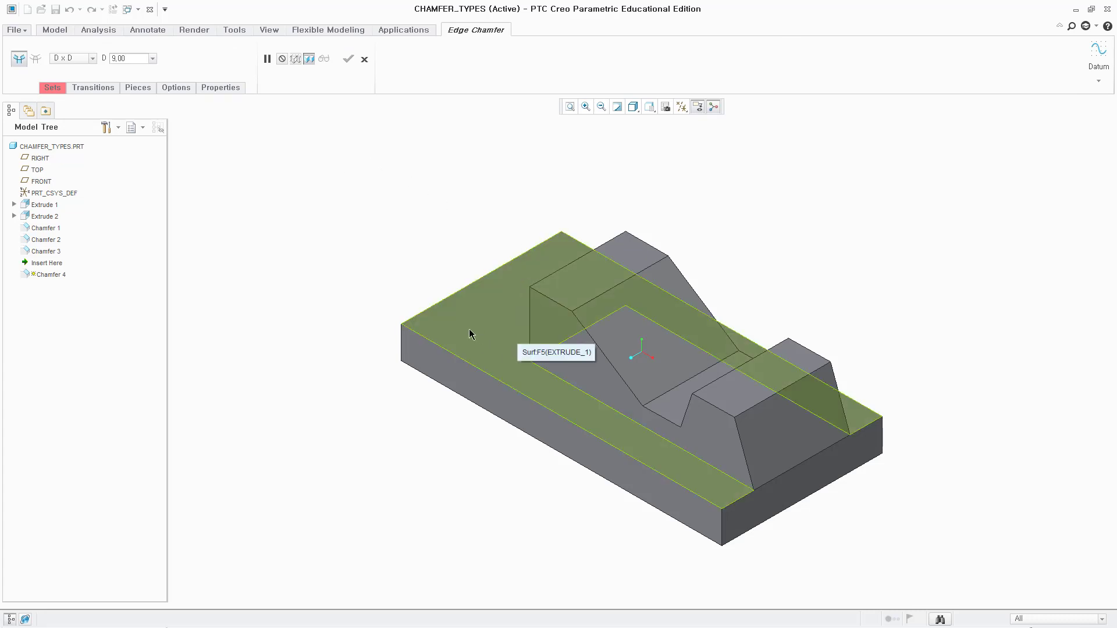
click(493, 357)
mouse_move(368, 249)
middle_down()
mouse_move(379, 220)
mouse_move(451, 245)
mouse_move(408, 240)
middle_up()
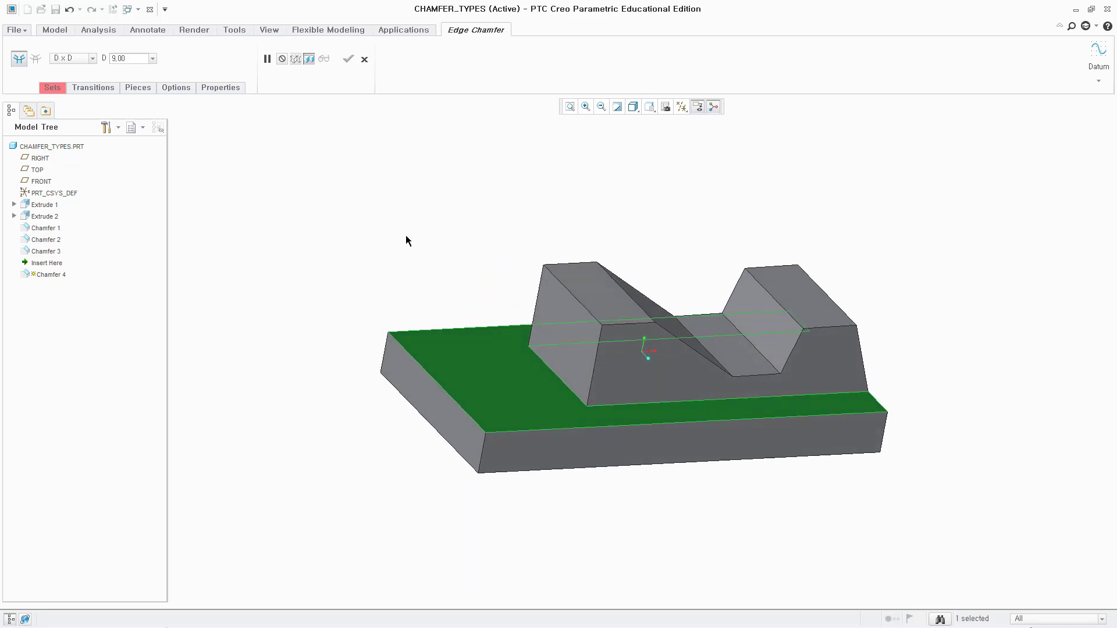
ctrl+click(578, 303)
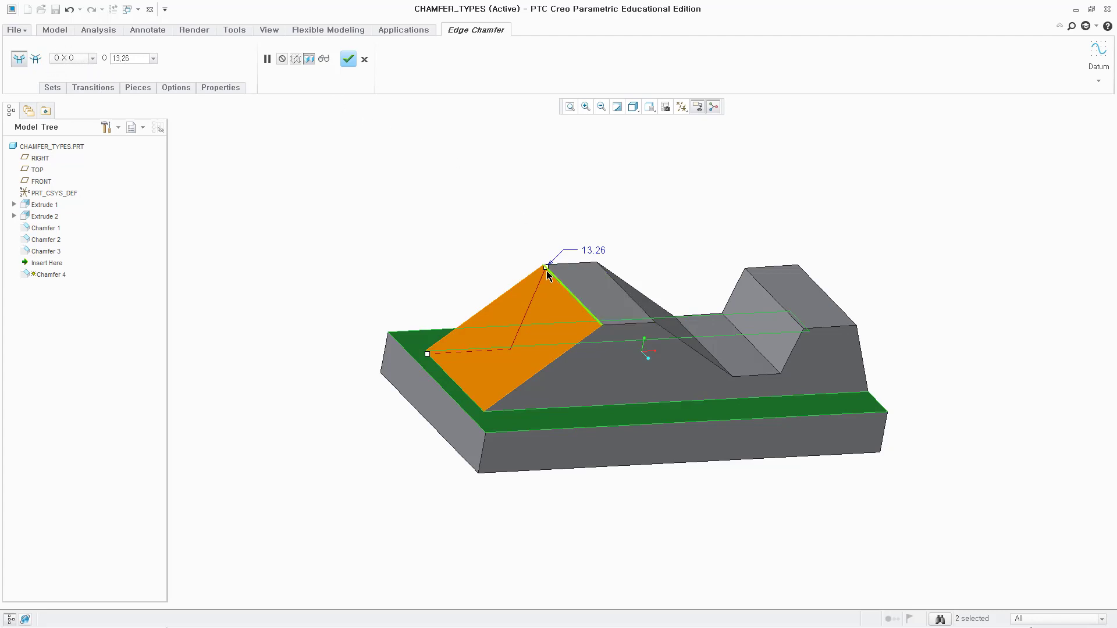
mouse_move(547, 271)
mouse_down()
mouse_move(509, 282)
mouse_move(542, 277)
mouse_move(526, 300)
mouse_move(551, 282)
mouse_up()
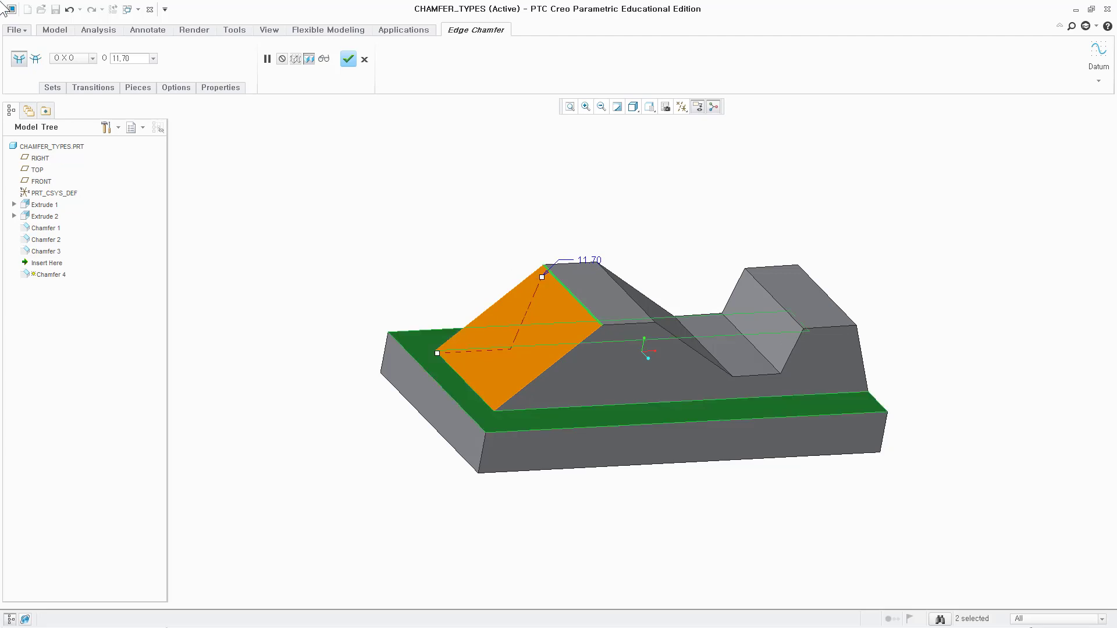
double_click(143, 59)
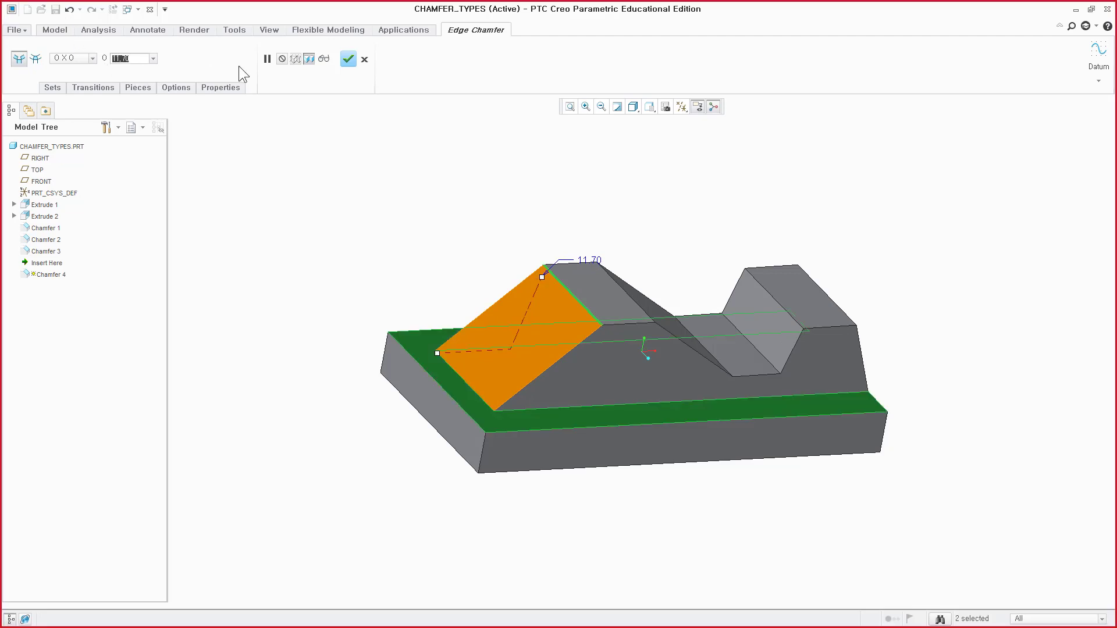
text(13)
key(Return)
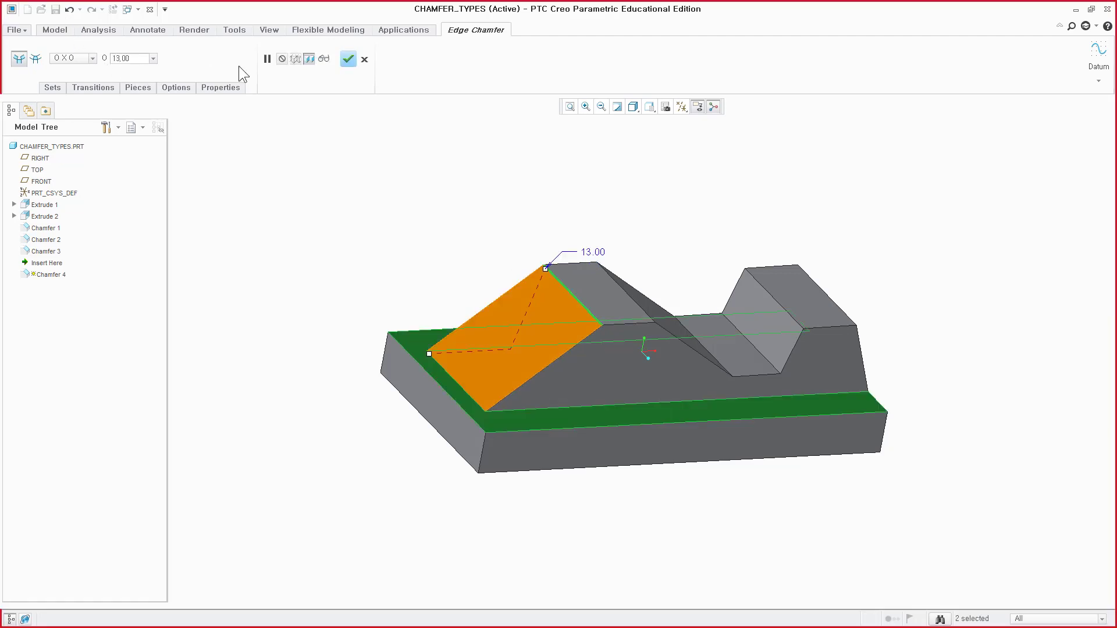
click(348, 60)
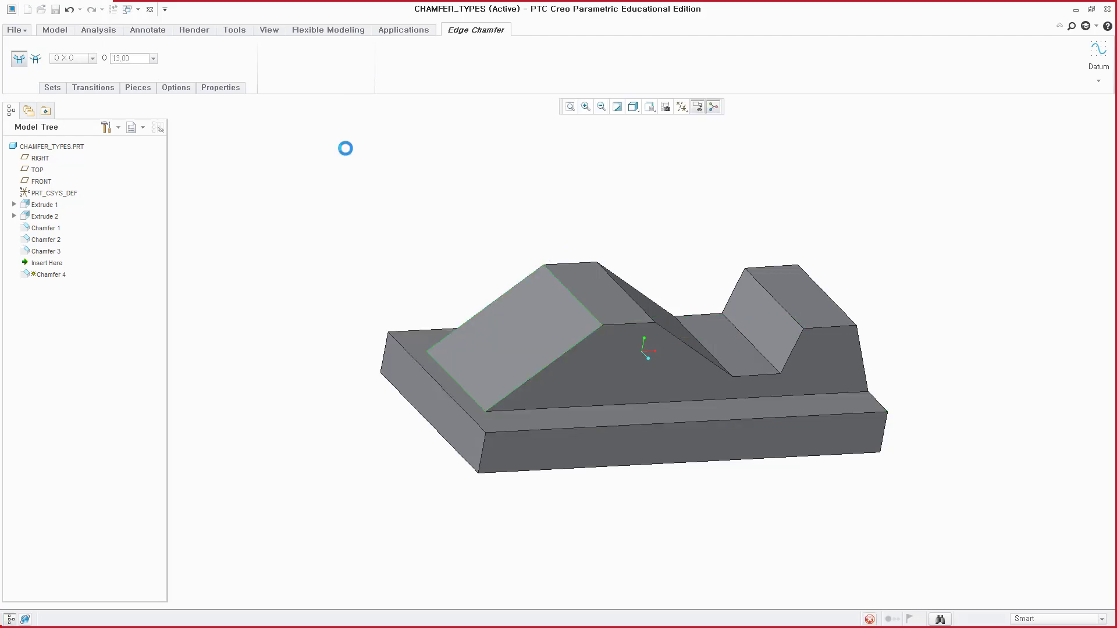